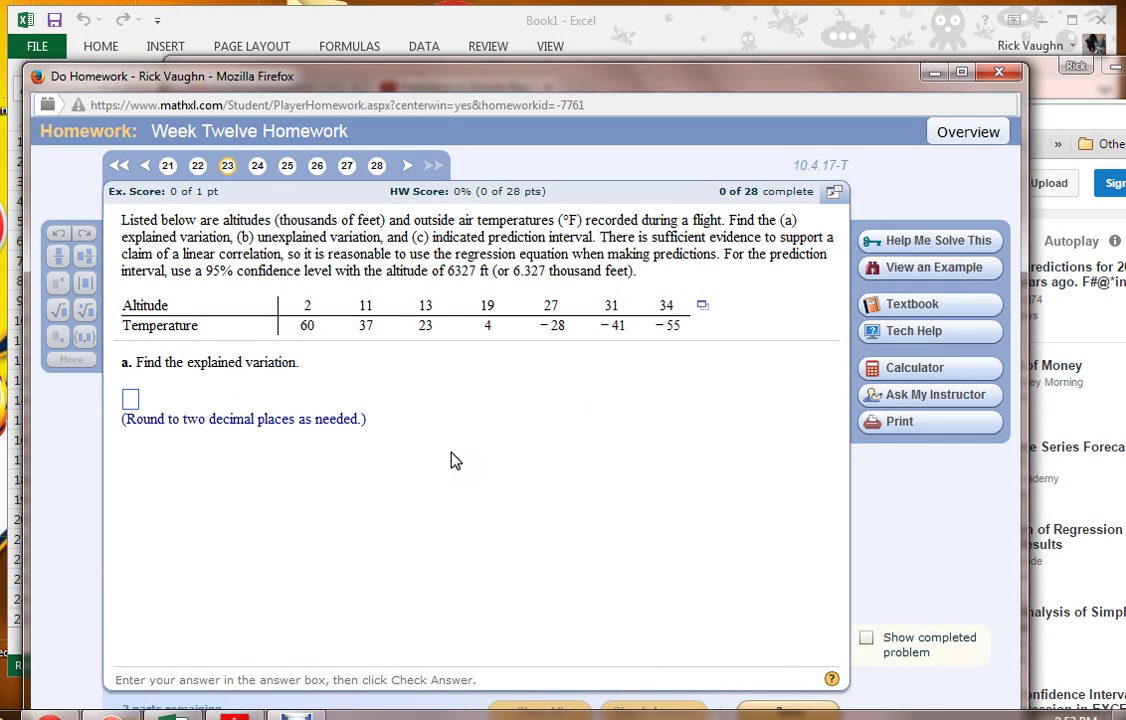
Step: Copy the altitude and temperature table from the homework problem and paste it into the Excel sheet at cell B2
{"action": "left_click", "coordinate": [522, 440]}
{"action": "left_click", "coordinate": [702, 312]}
{"action": "left_click", "coordinate": [750, 318]}
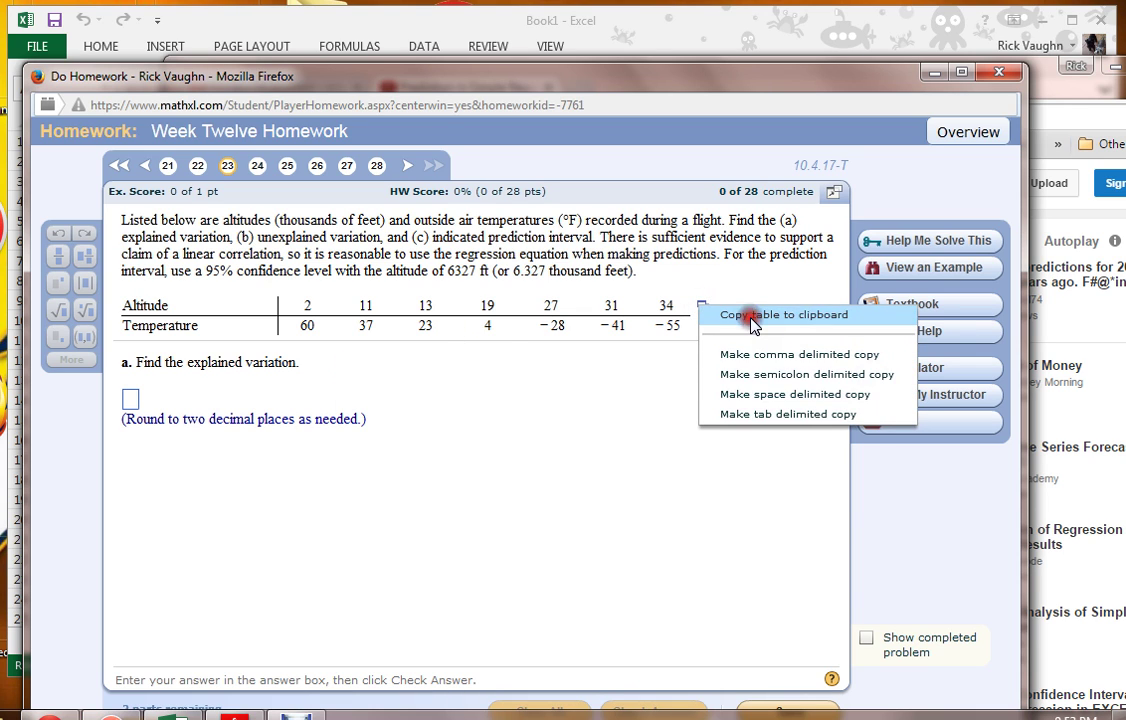
{"action": "left_click", "coordinate": [464, 449]}
{"action": "key", "text": "alt+Tab"}
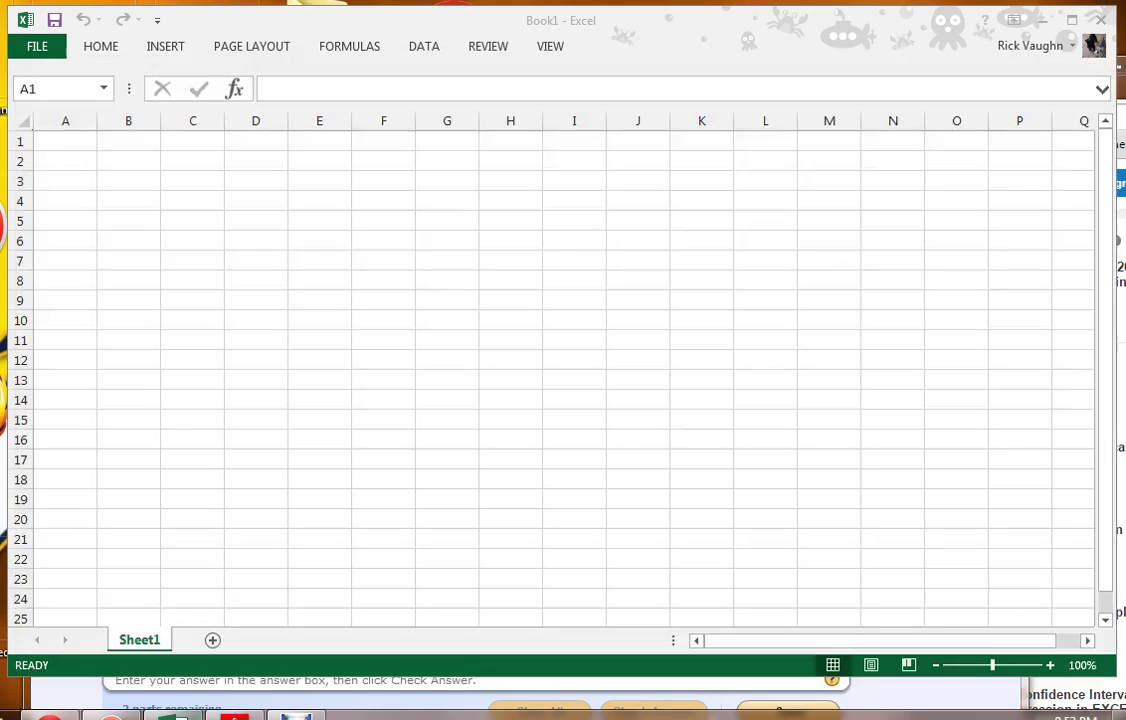
{"action": "left_click", "coordinate": [129, 160]}
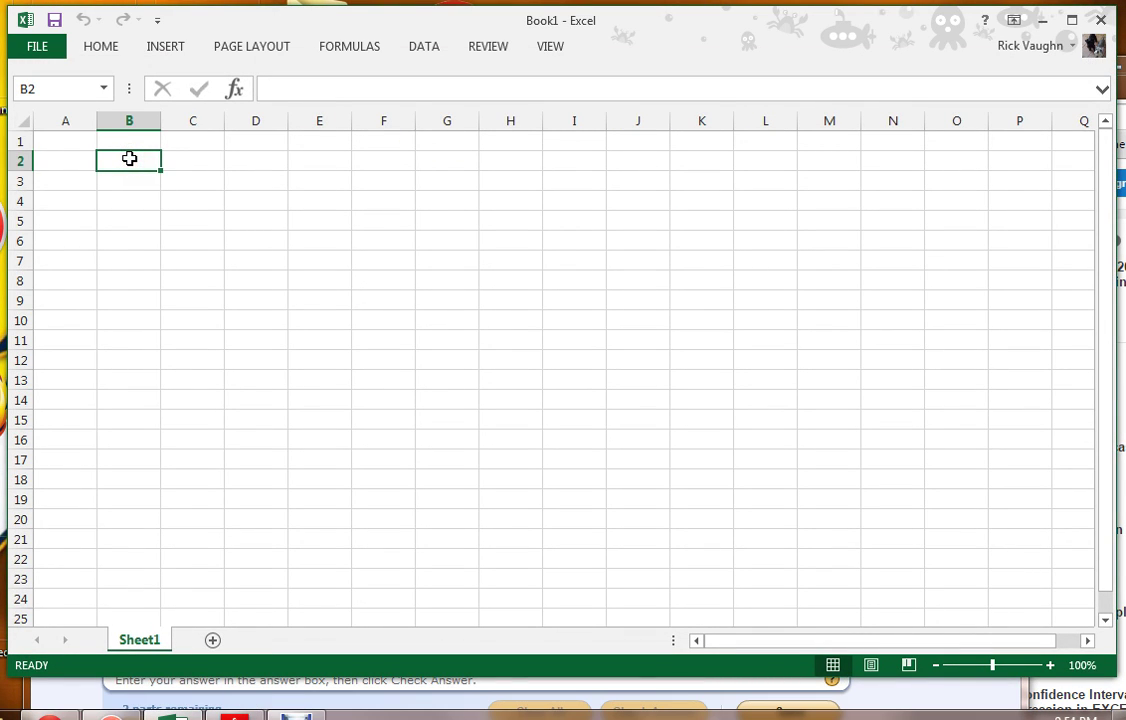
{"action": "key", "text": "ctrl+v"}
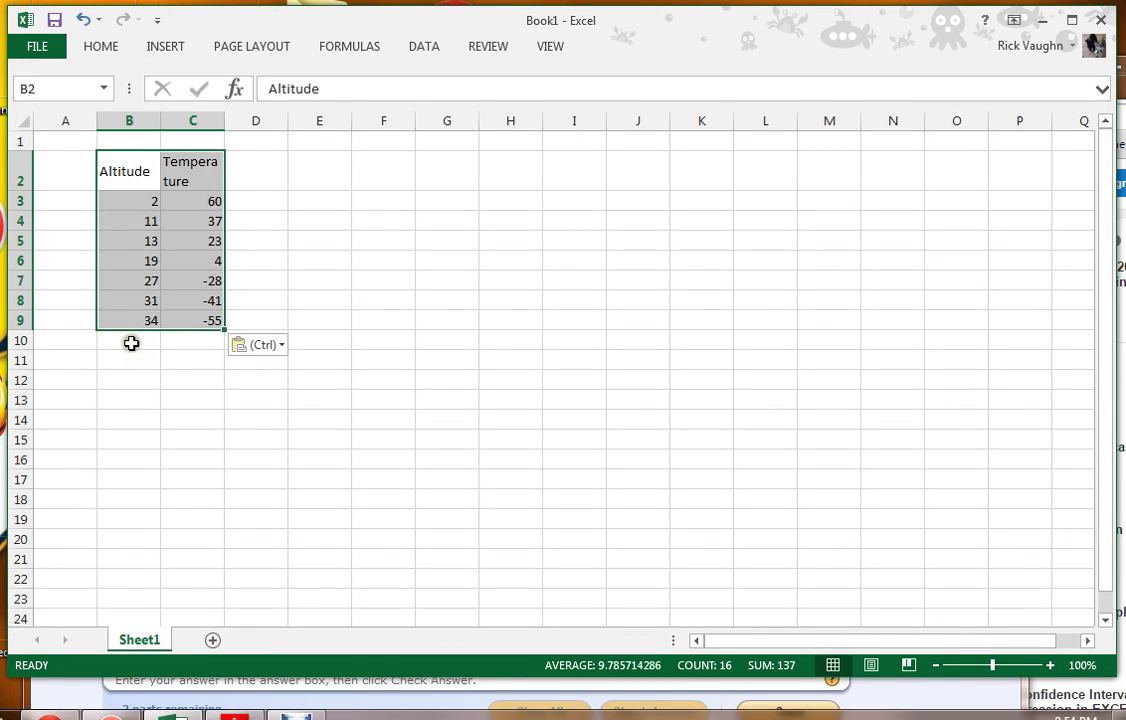
Step: Label cell A10 as Mean and cell A11 as St Dev below the pasted data
{"action": "left_click", "coordinate": [72, 339]}
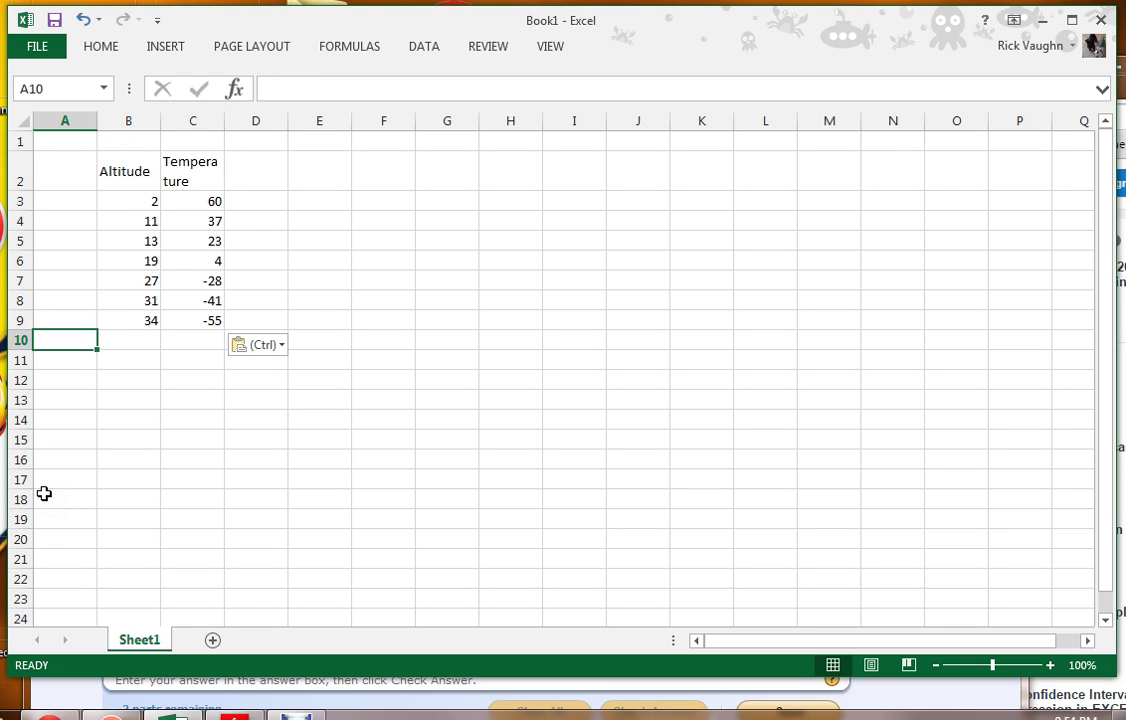
{"action": "type", "text": "Me"}
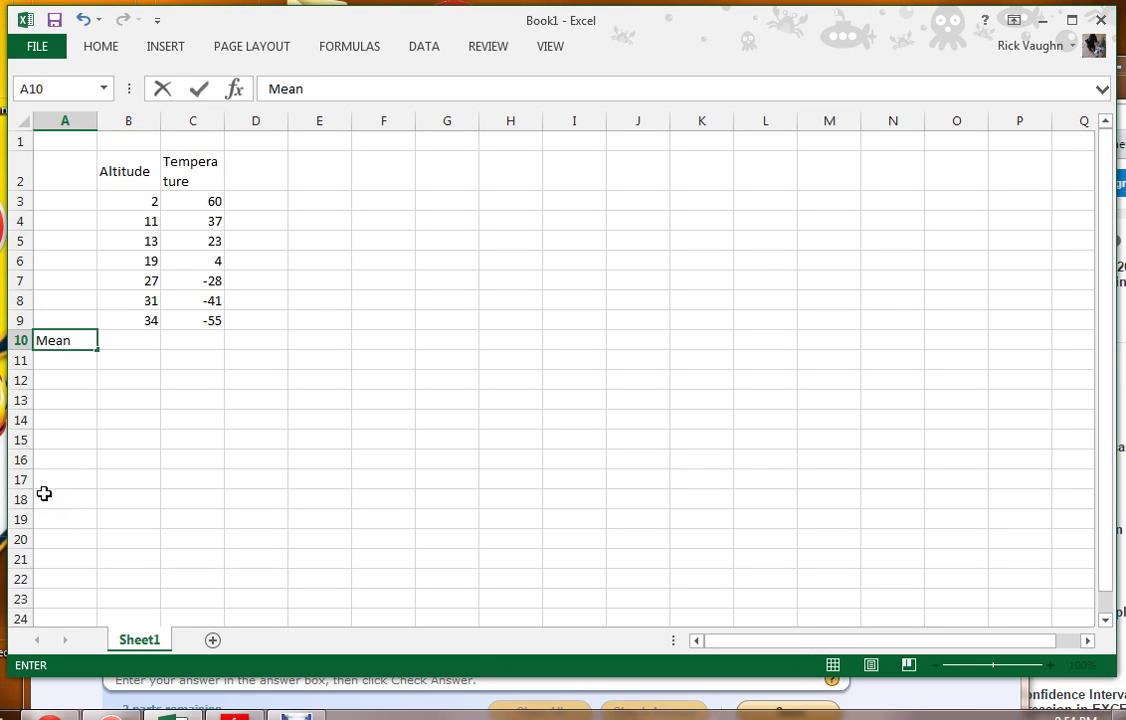
{"action": "type", "text": "an"}
{"action": "key", "text": "Return"}
{"action": "type", "text": "St Dev"}
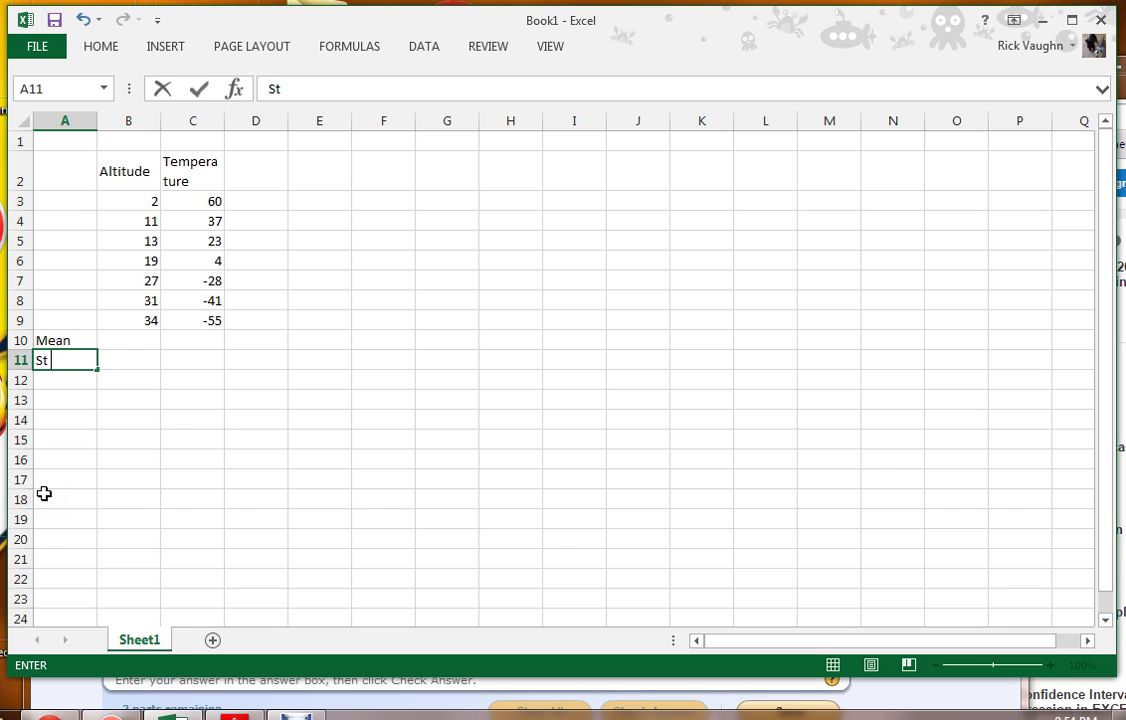
Step: Calculate the mean altitude in B10 with the formula =AVERAGE(B3:B9)
{"action": "left_click", "coordinate": [130, 340]}
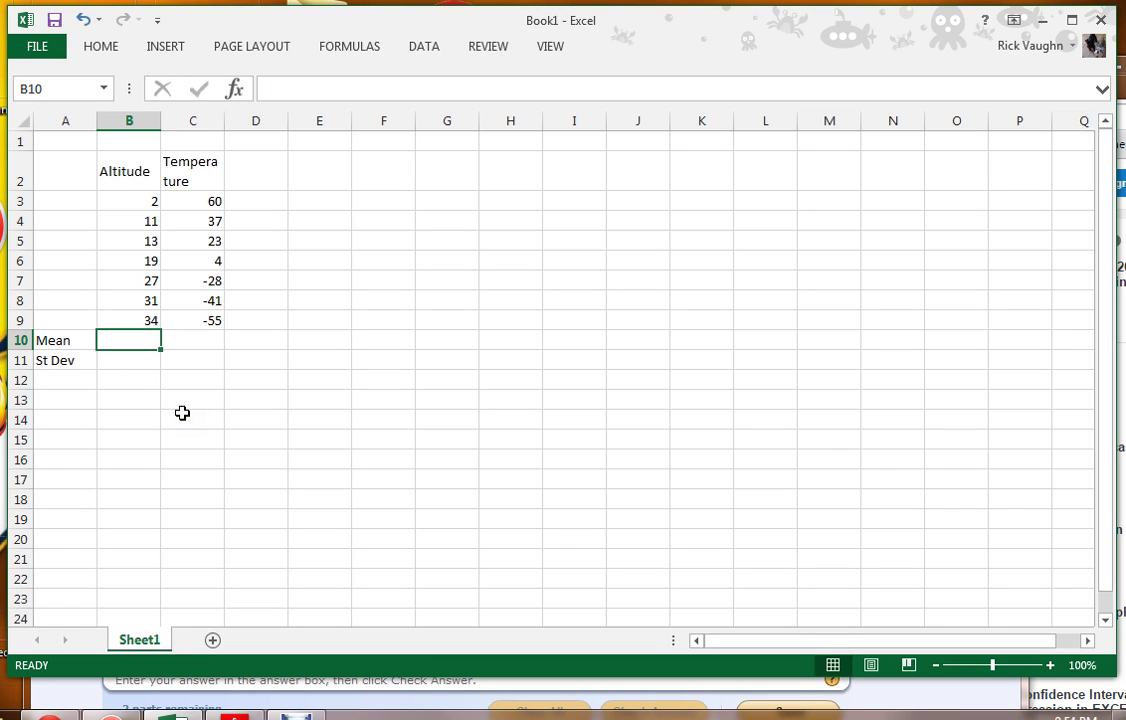
{"action": "type", "text": "+"}
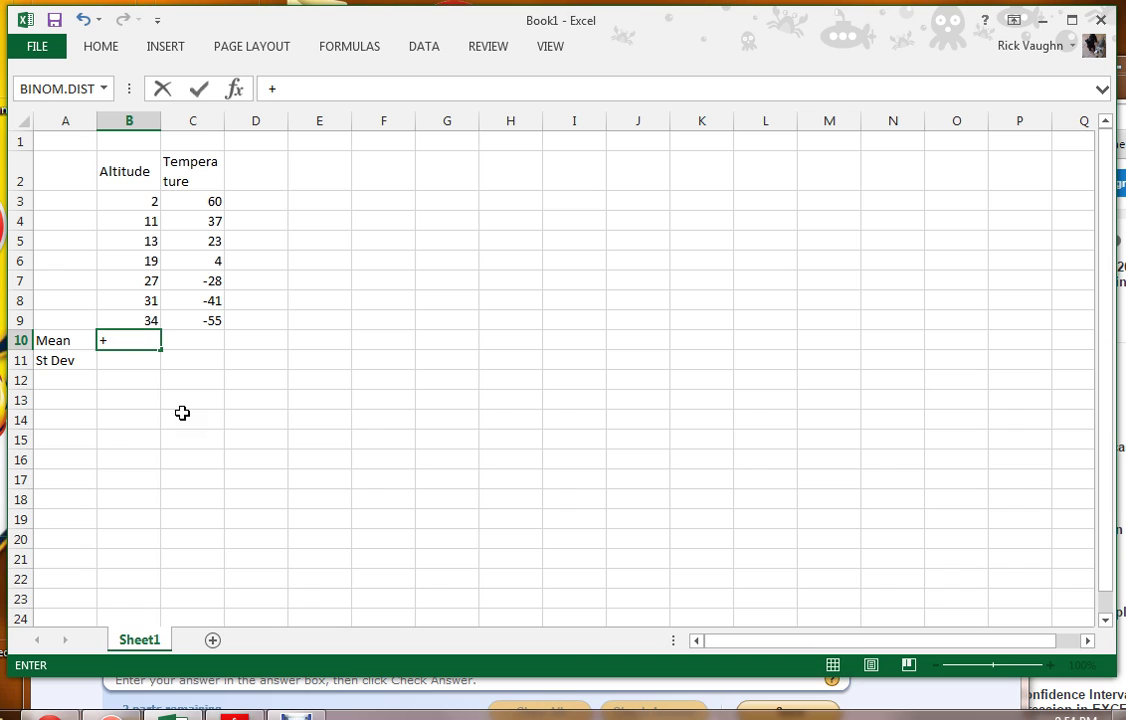
{"action": "key", "text": "BackSpace"}
{"action": "type", "text": "=Aver"}
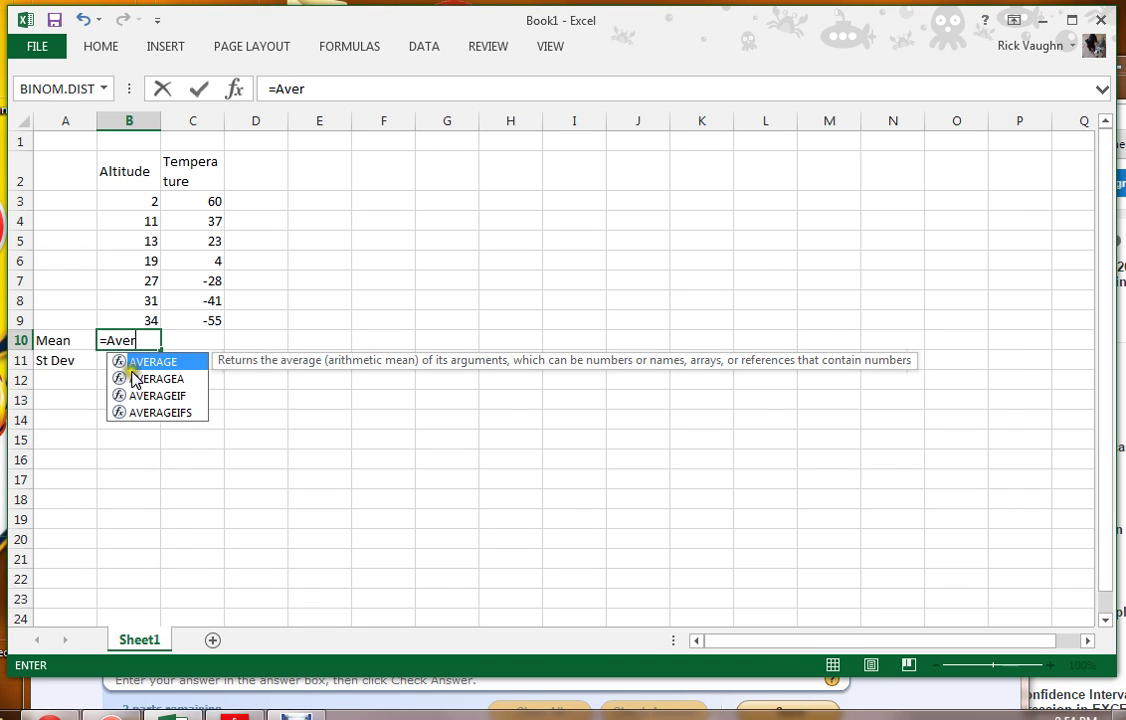
{"action": "double_click", "coordinate": [140, 361]}
{"action": "left_click_drag", "start_coordinate": [156, 203], "coordinate": [157, 323]}
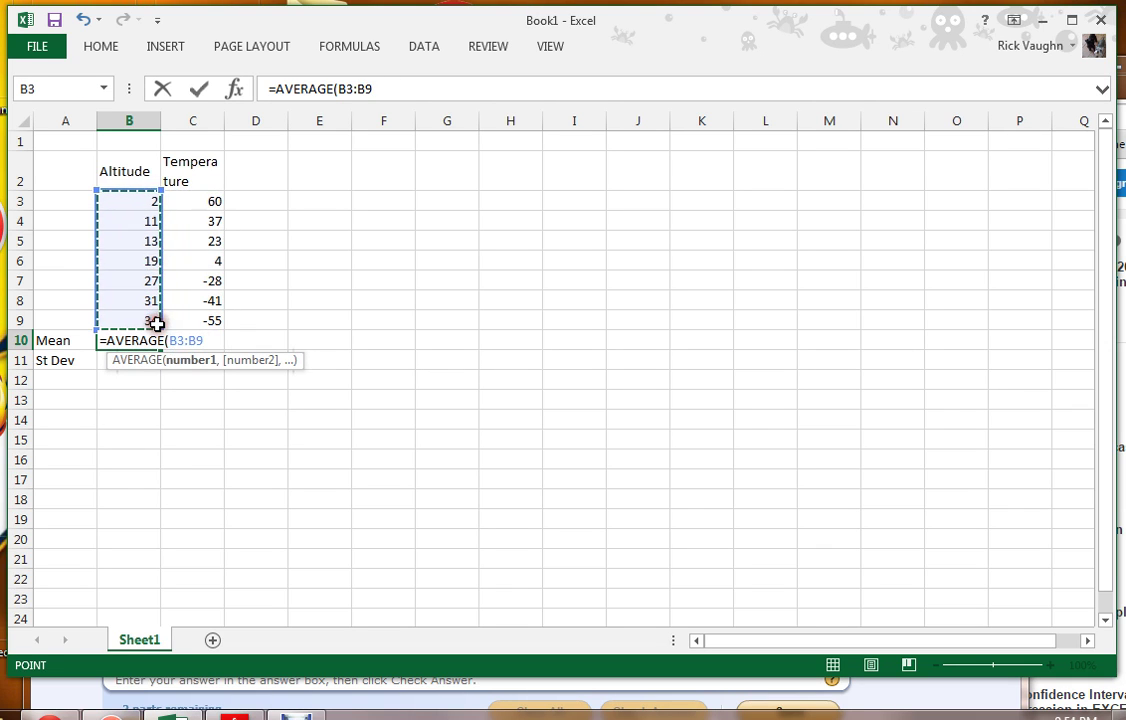
{"action": "type", "text": ")"}
{"action": "key", "text": "Return"}
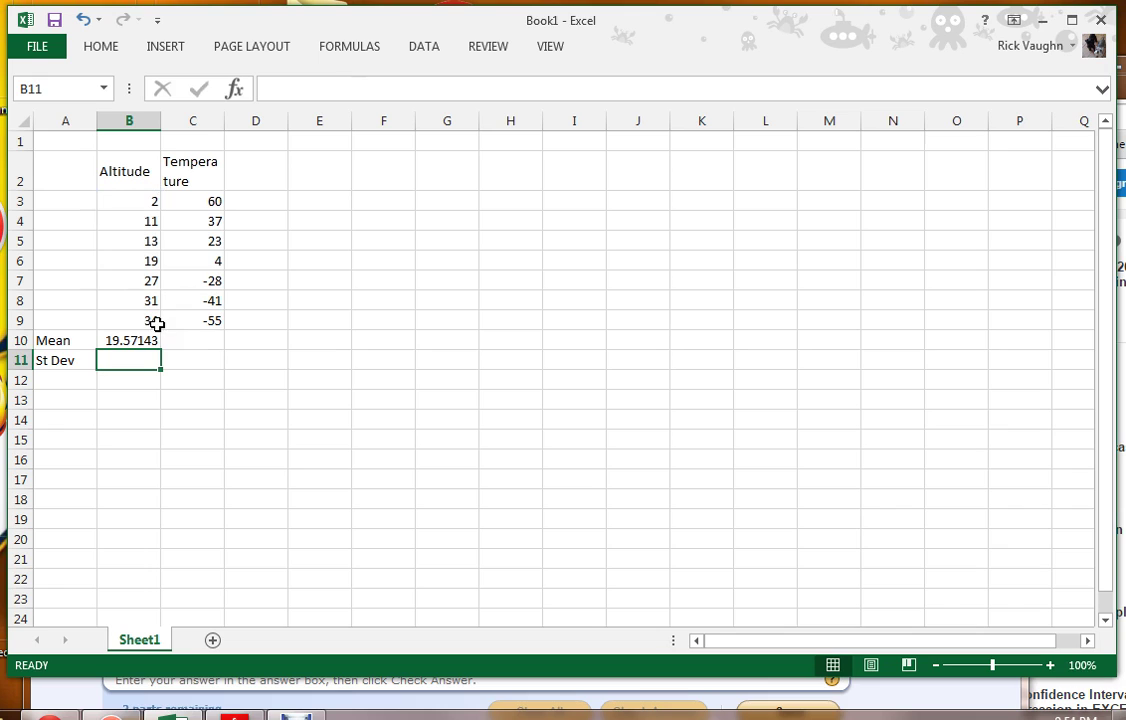
Step: Calculate the sample standard deviation of the altitudes in B11 with the formula =STDEV.S(B3:B9)
{"action": "left_click", "coordinate": [119, 364]}
{"action": "type", "text": "=S"}
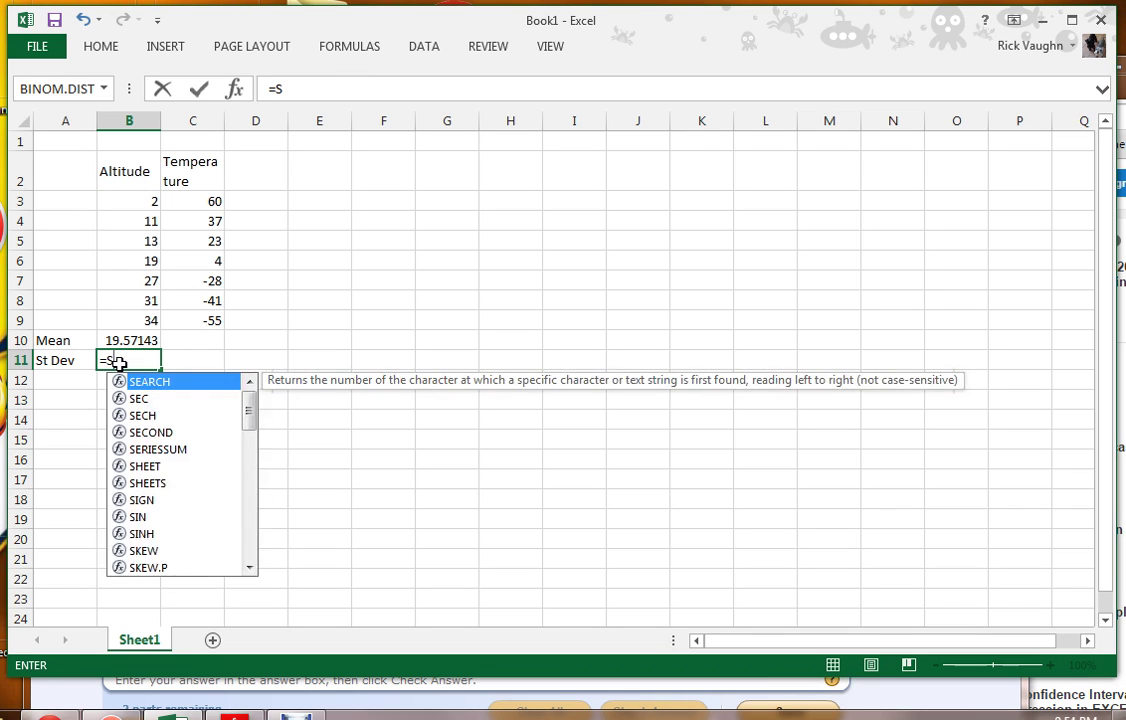
{"action": "type", "text": "t"}
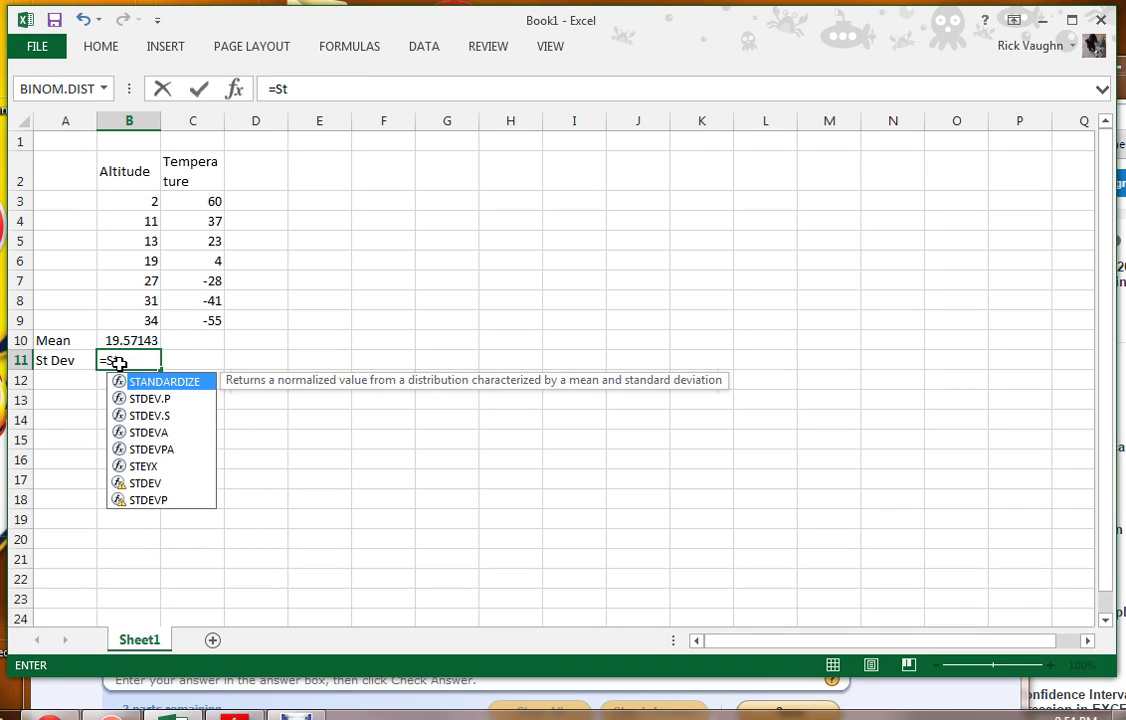
{"action": "left_click", "coordinate": [162, 415]}
{"action": "double_click", "coordinate": [162, 415]}
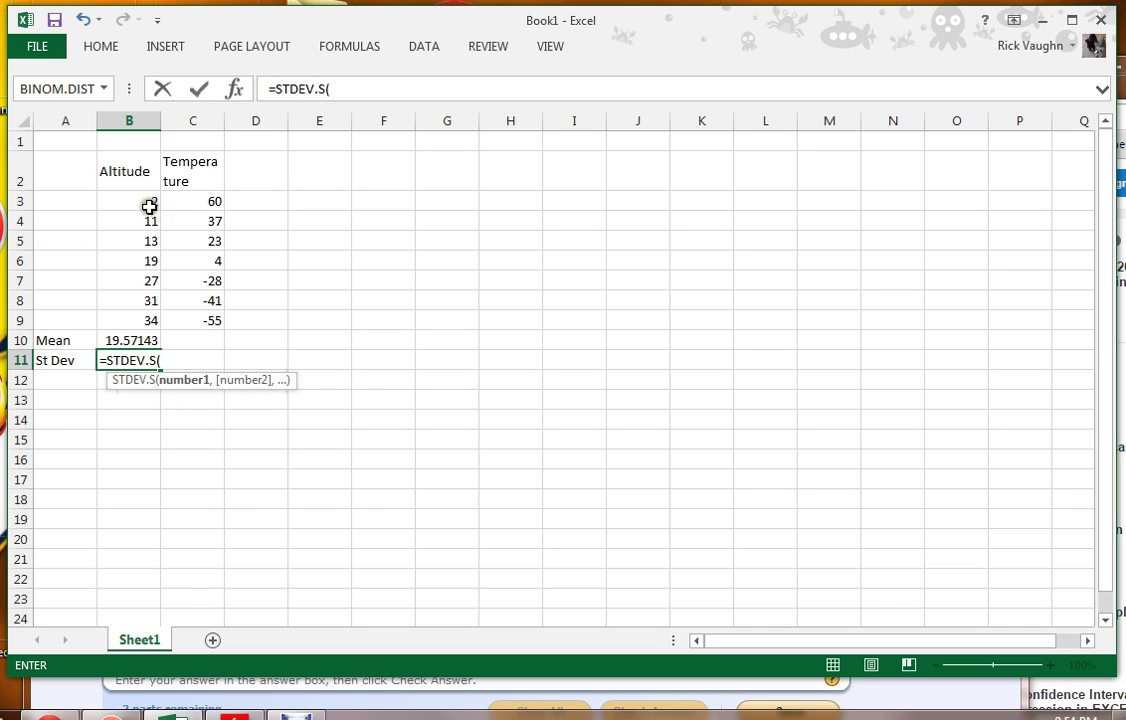
{"action": "left_click_drag", "start_coordinate": [146, 204], "coordinate": [146, 321]}
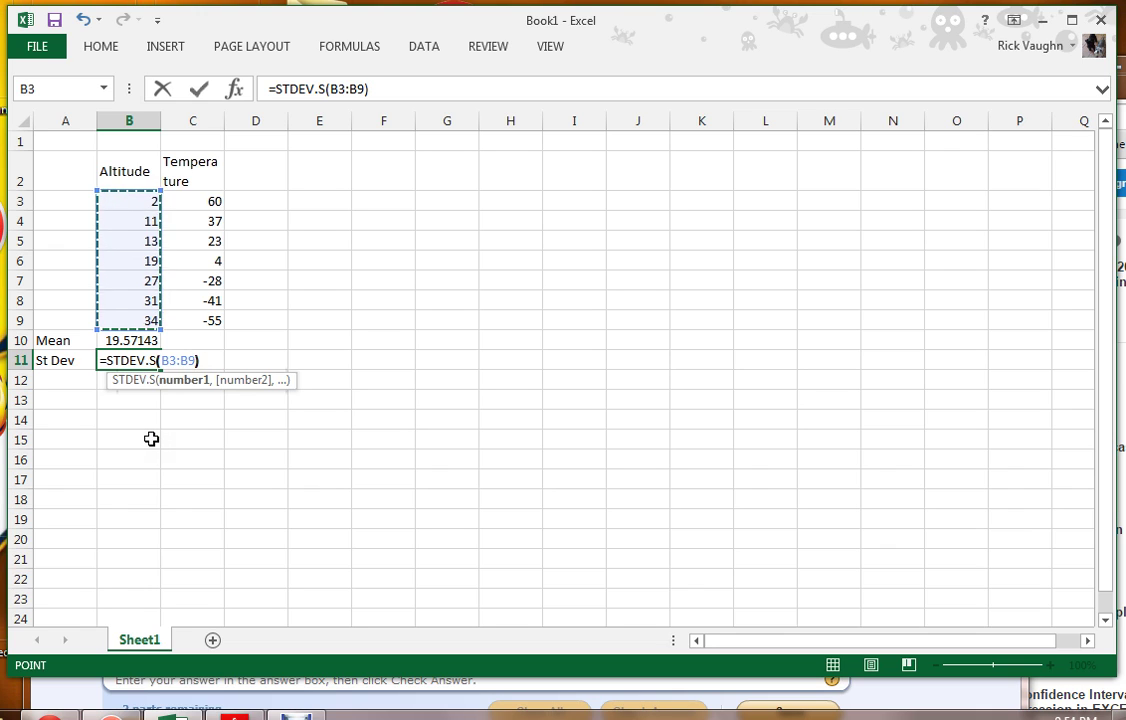
{"action": "key", "text": "Return"}
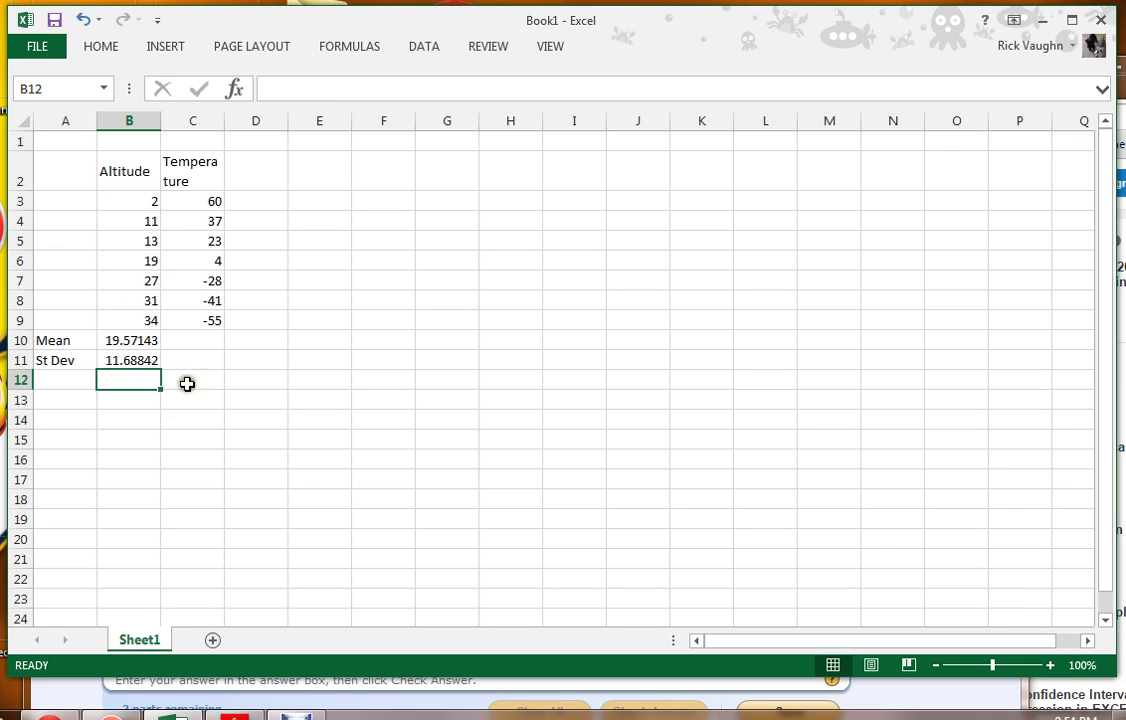
Step: Start a Regression analysis from the Data Analysis tools
{"action": "left_click", "coordinate": [304, 241]}
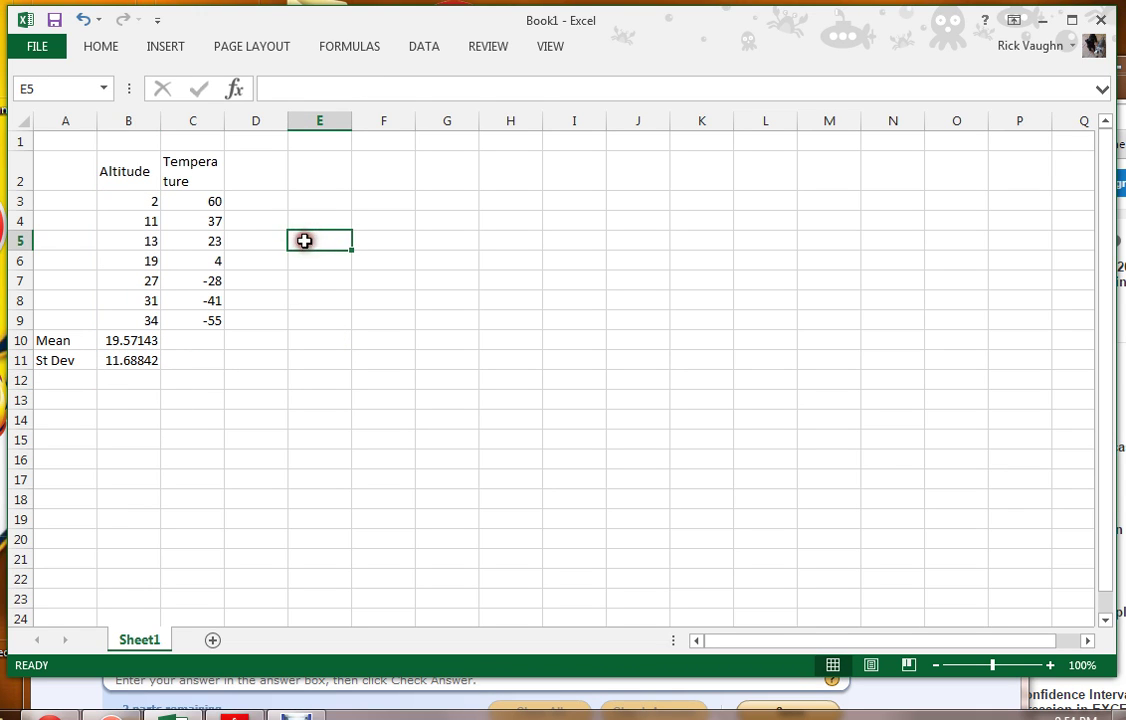
{"action": "left_click", "coordinate": [424, 46]}
{"action": "left_click", "coordinate": [922, 74]}
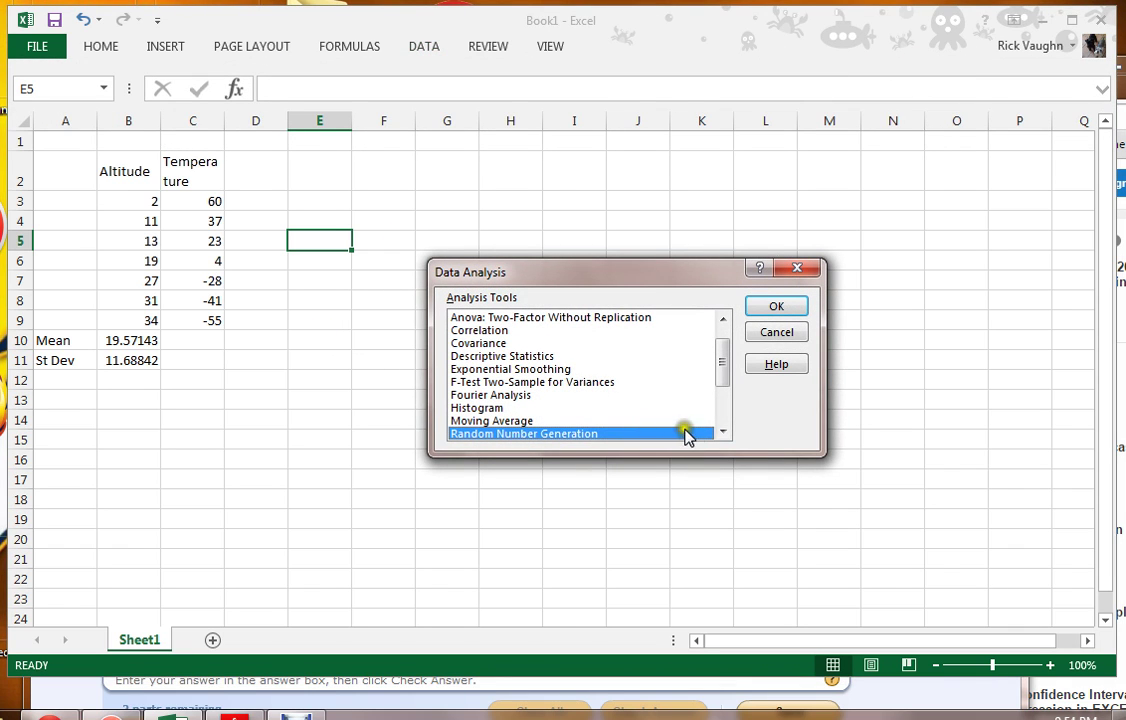
{"action": "double_click", "coordinate": [724, 436]}
{"action": "left_click", "coordinate": [467, 432]}
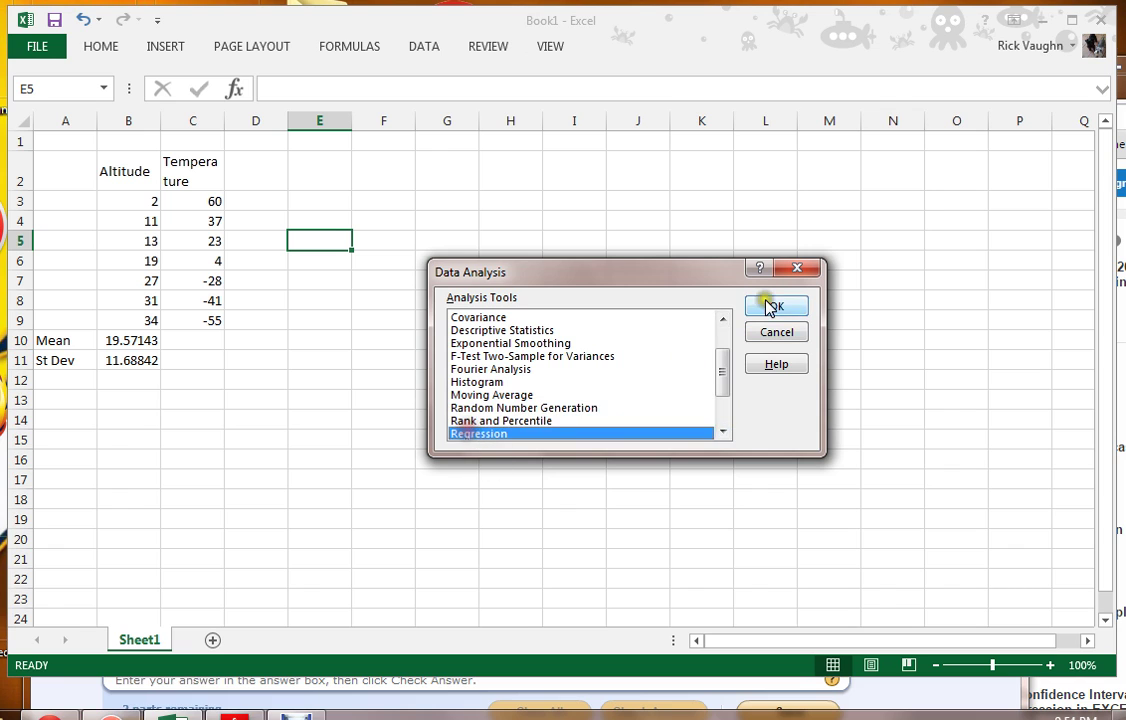
{"action": "left_click", "coordinate": [769, 307]}
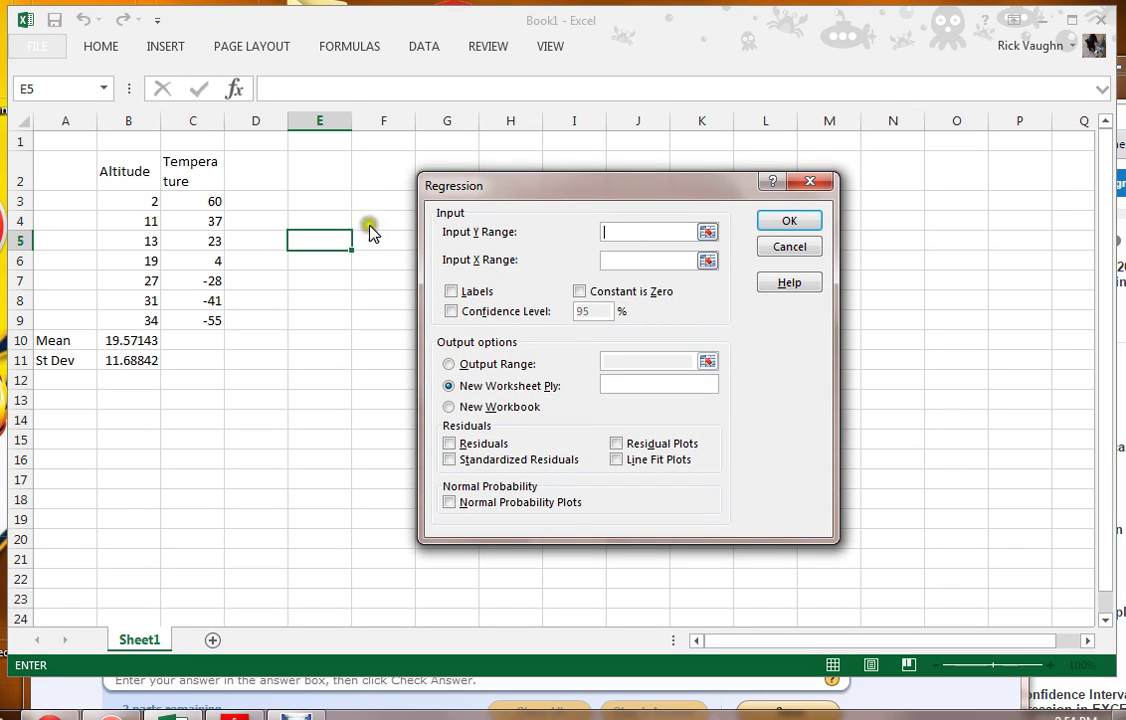
Step: Set the regression's Y range to C2:C9 and X range to B2:B9, with labels included and a 95% confidence level
{"action": "left_click", "coordinate": [635, 231]}
{"action": "left_click_drag", "start_coordinate": [212, 180], "coordinate": [209, 322]}
{"action": "left_click", "coordinate": [620, 260]}
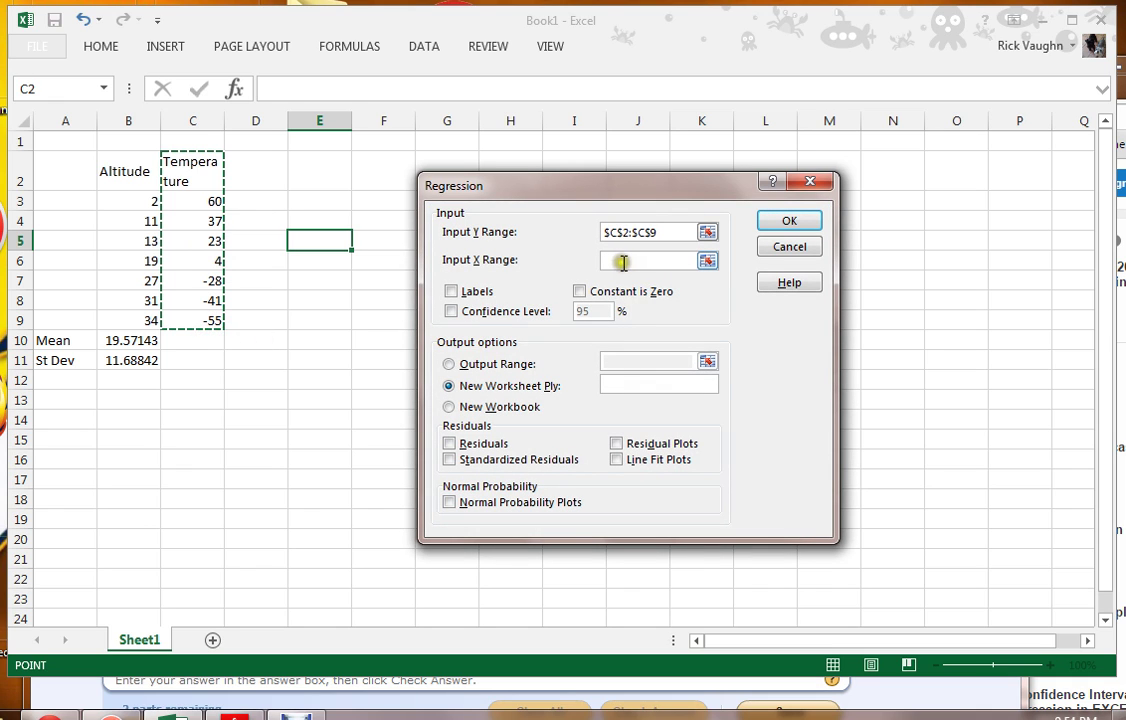
{"action": "left_click_drag", "start_coordinate": [116, 166], "coordinate": [145, 318]}
{"action": "left_click", "coordinate": [468, 292]}
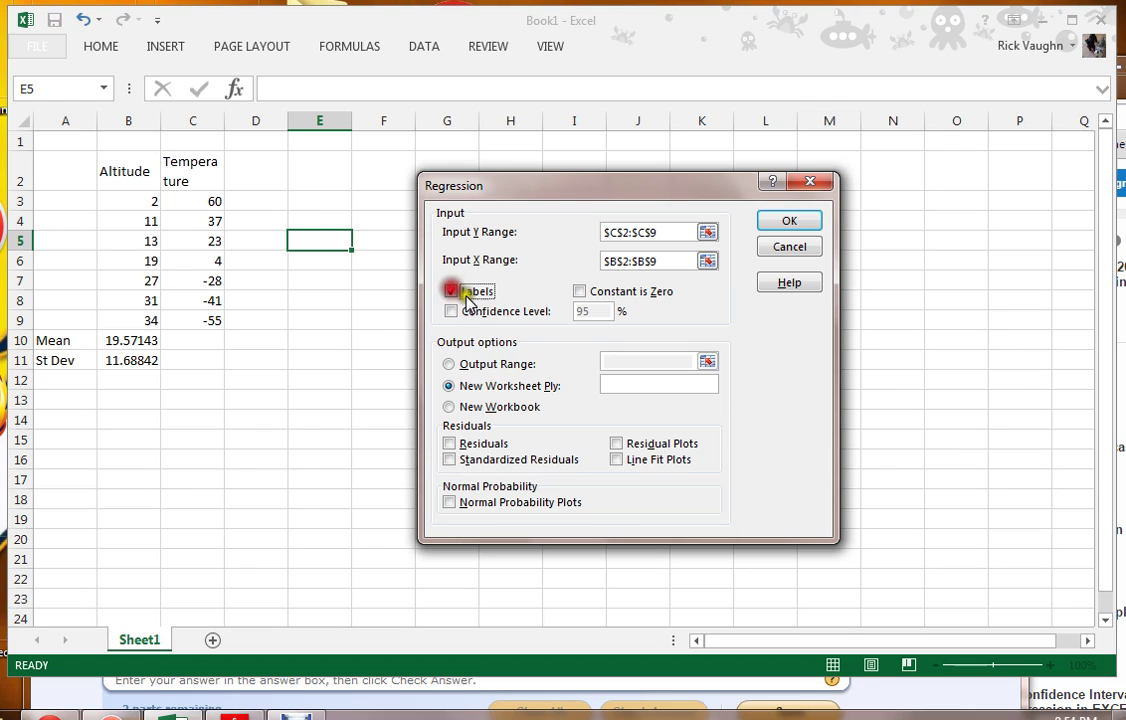
{"action": "left_click", "coordinate": [453, 313]}
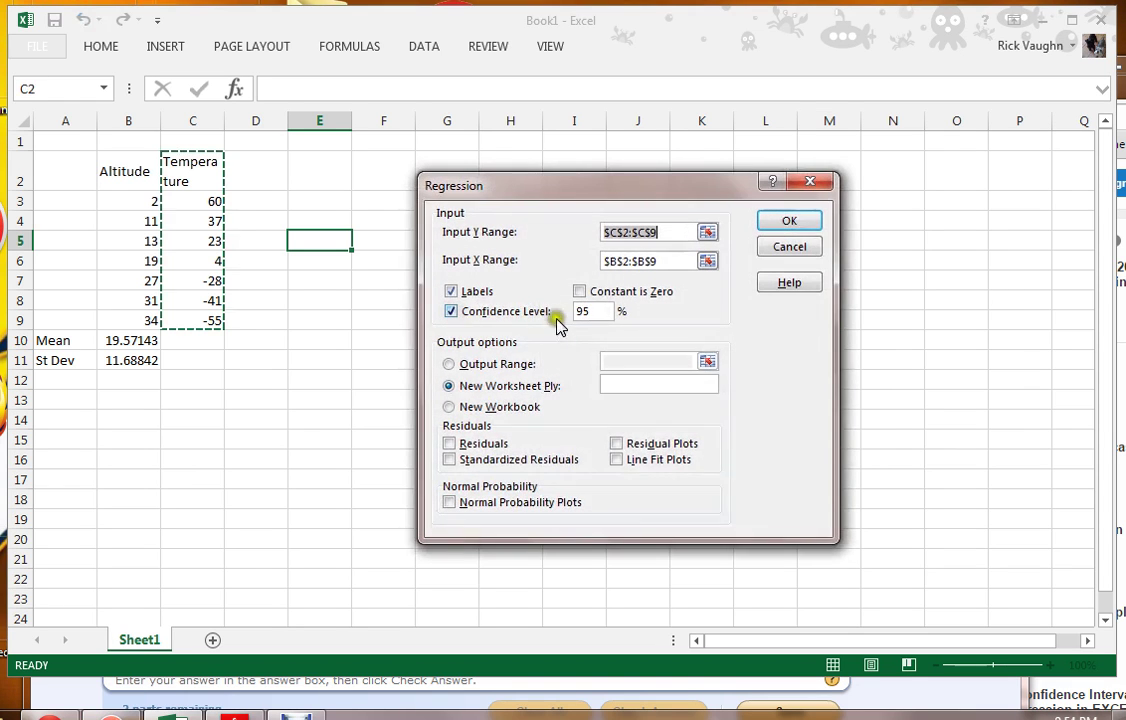
Step: Direct the regression output to cell E5 of the current sheet and run the analysis
{"action": "left_click", "coordinate": [452, 364]}
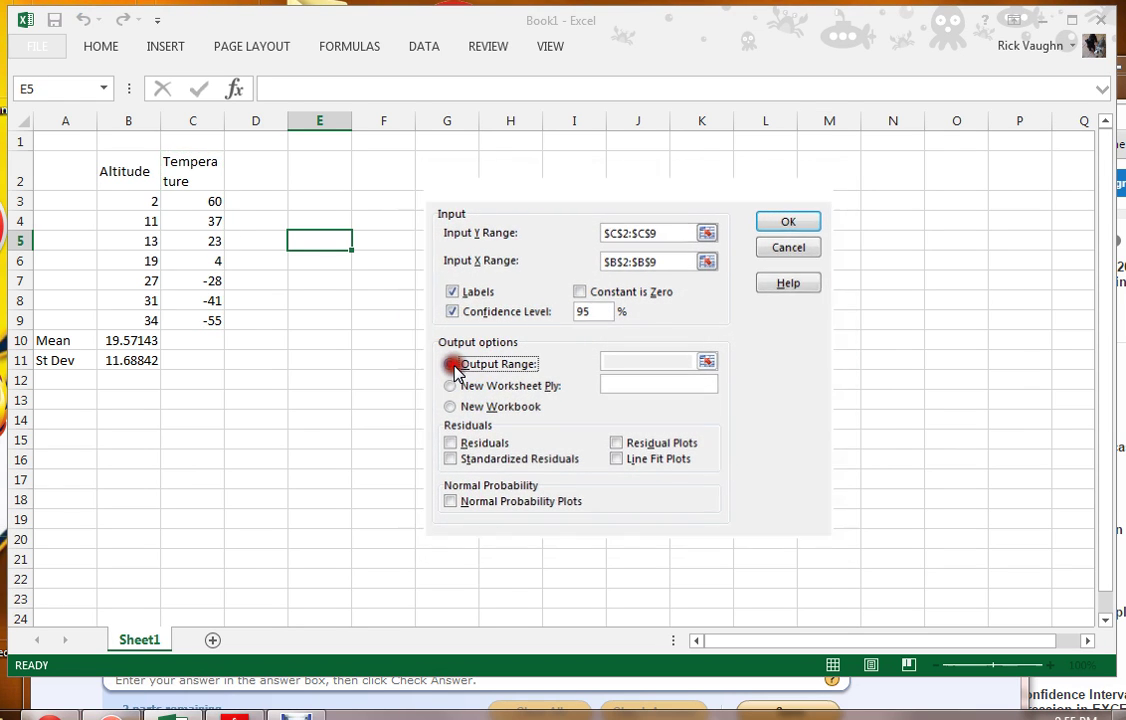
{"action": "left_click", "coordinate": [638, 361]}
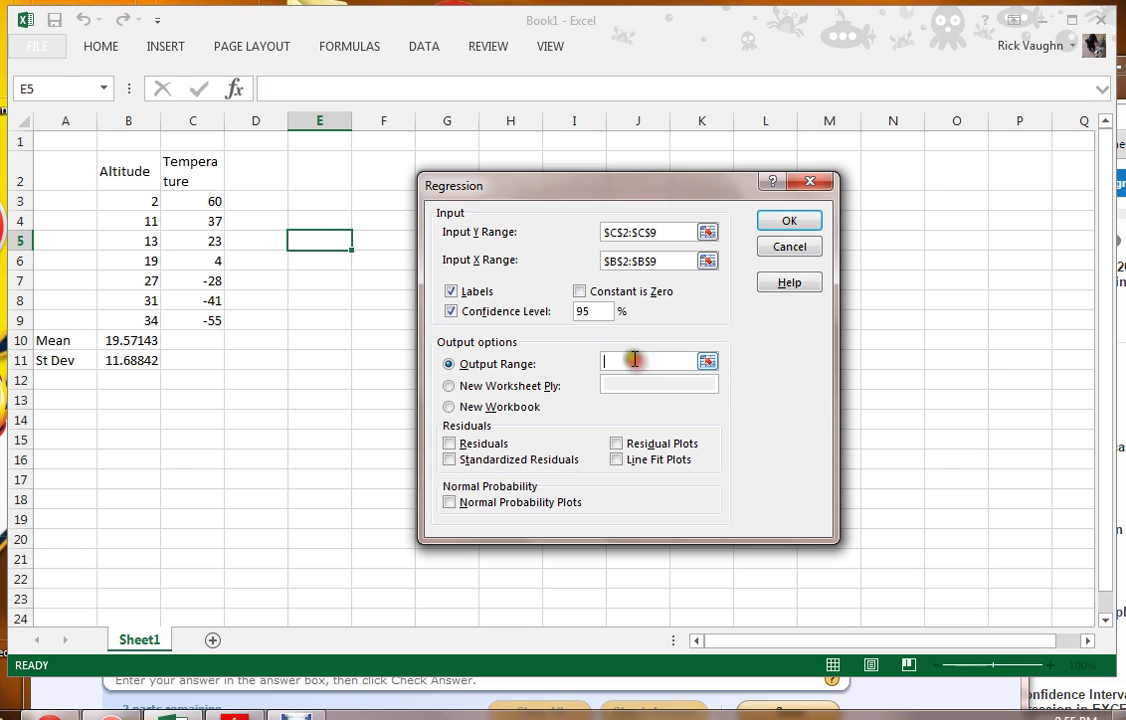
{"action": "left_click", "coordinate": [318, 243]}
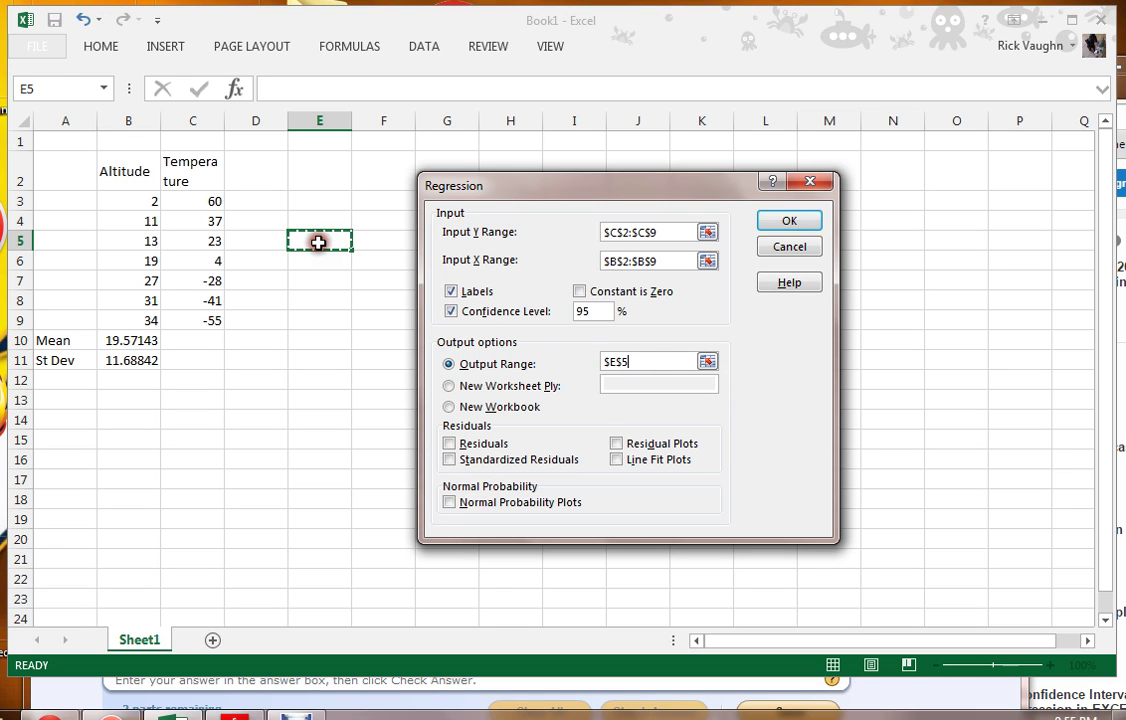
{"action": "left_click", "coordinate": [788, 222]}
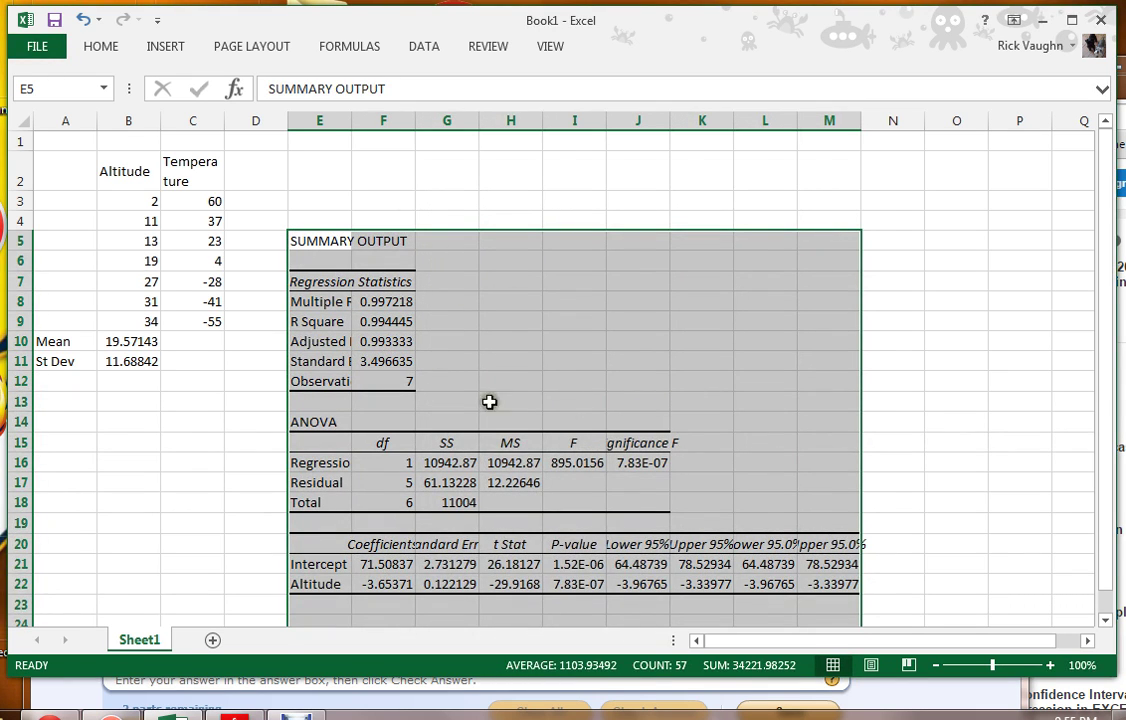
{"action": "left_click", "coordinate": [538, 394]}
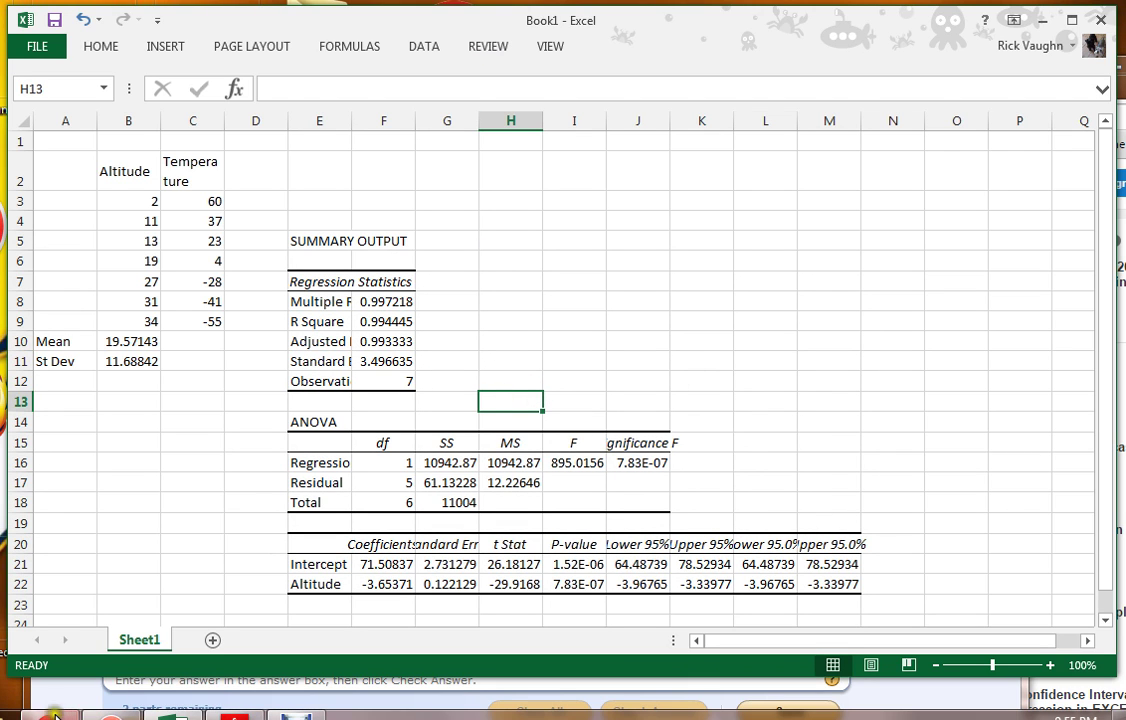
Step: Switch to the homework in Firefox and submit 10942.87 as the explained variation for part a
{"action": "mouse_move", "coordinate": [63, 675]}
{"action": "left_click", "coordinate": [310, 628]}
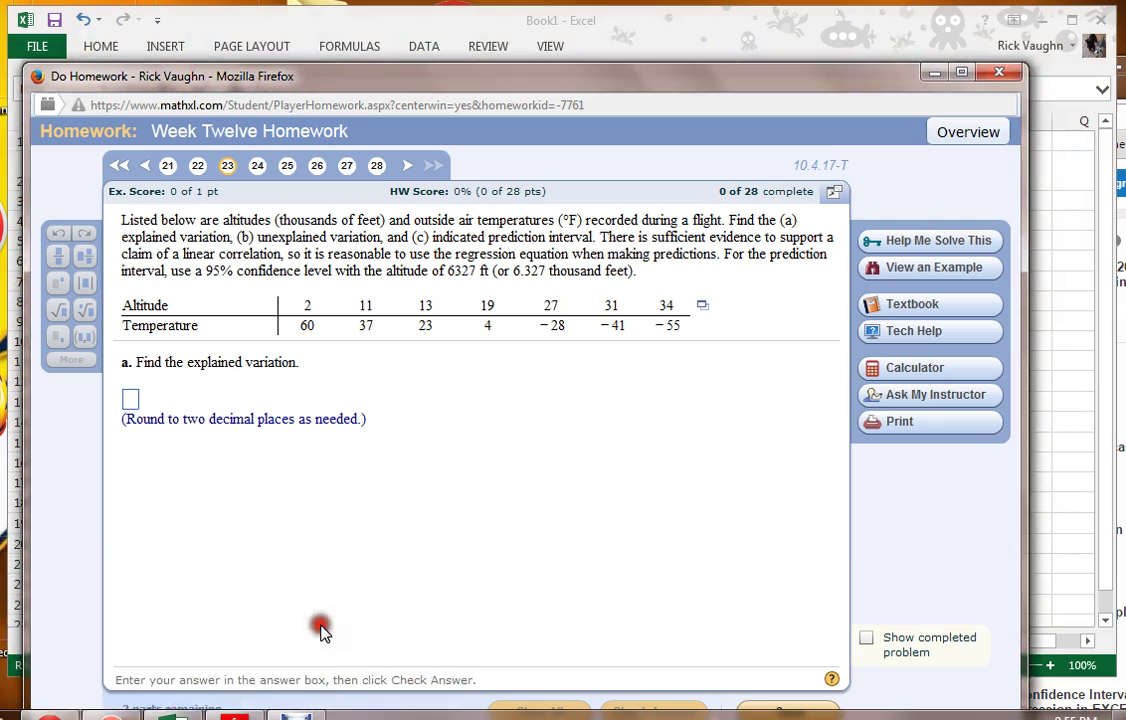
{"action": "left_click", "coordinate": [603, 22]}
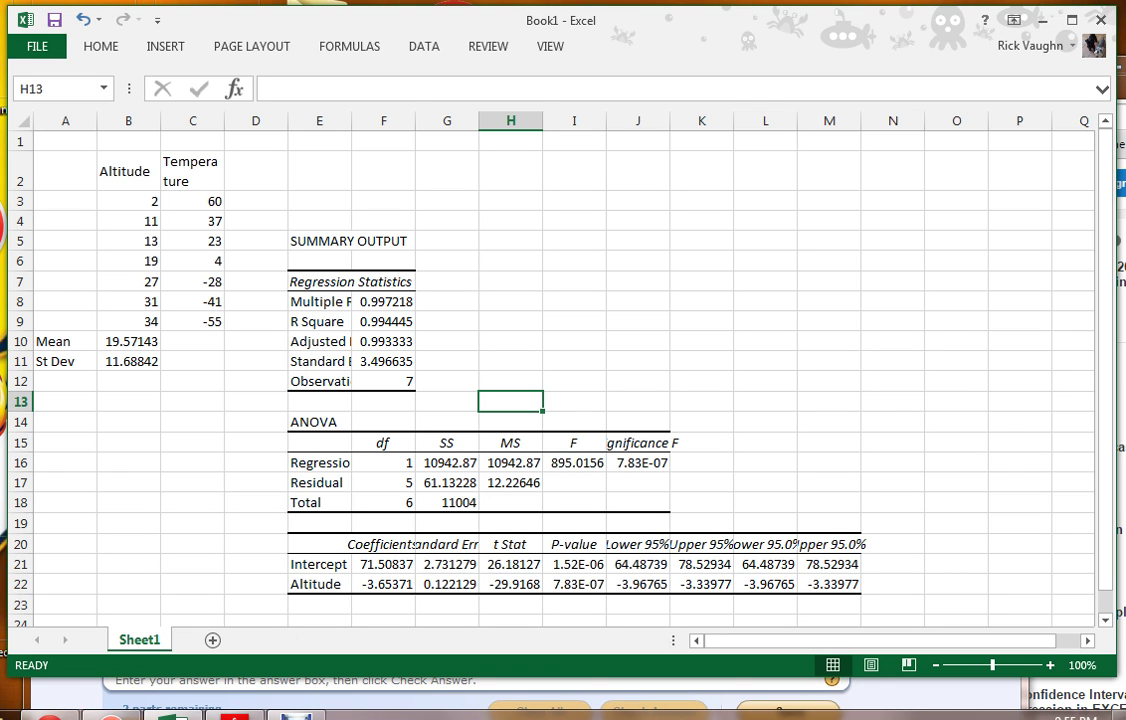
{"action": "mouse_move", "coordinate": [110, 715]}
{"action": "left_click", "coordinate": [352, 618]}
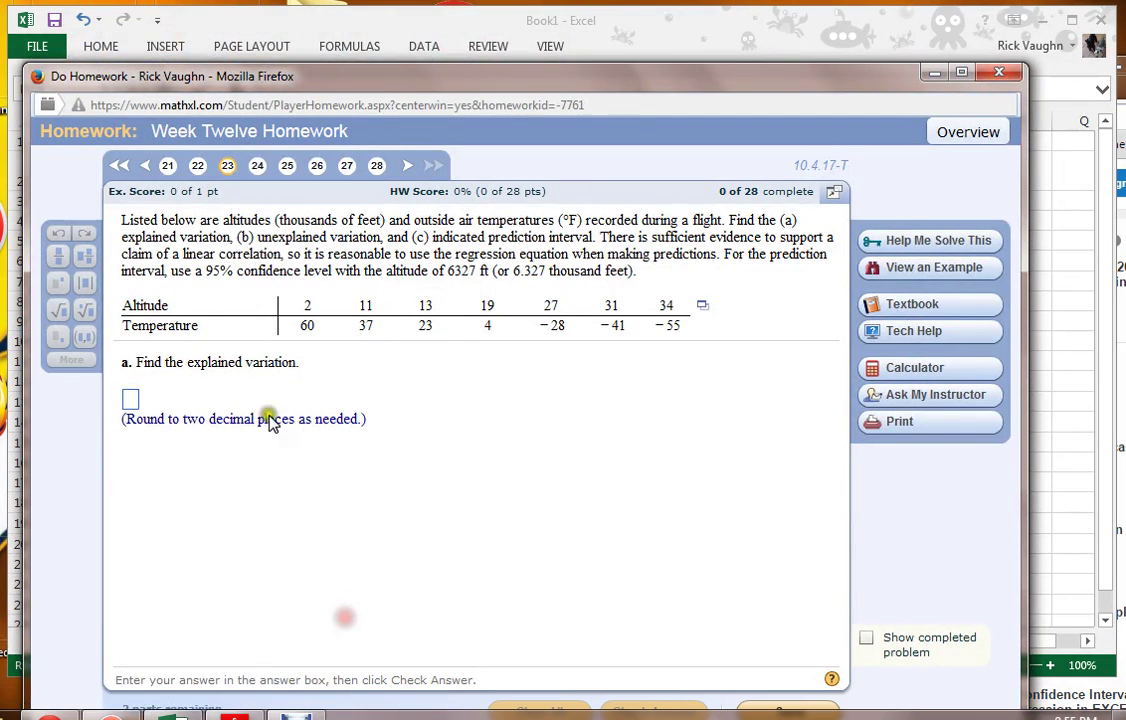
{"action": "left_click", "coordinate": [131, 400]}
{"action": "type", "text": "10942.87"}
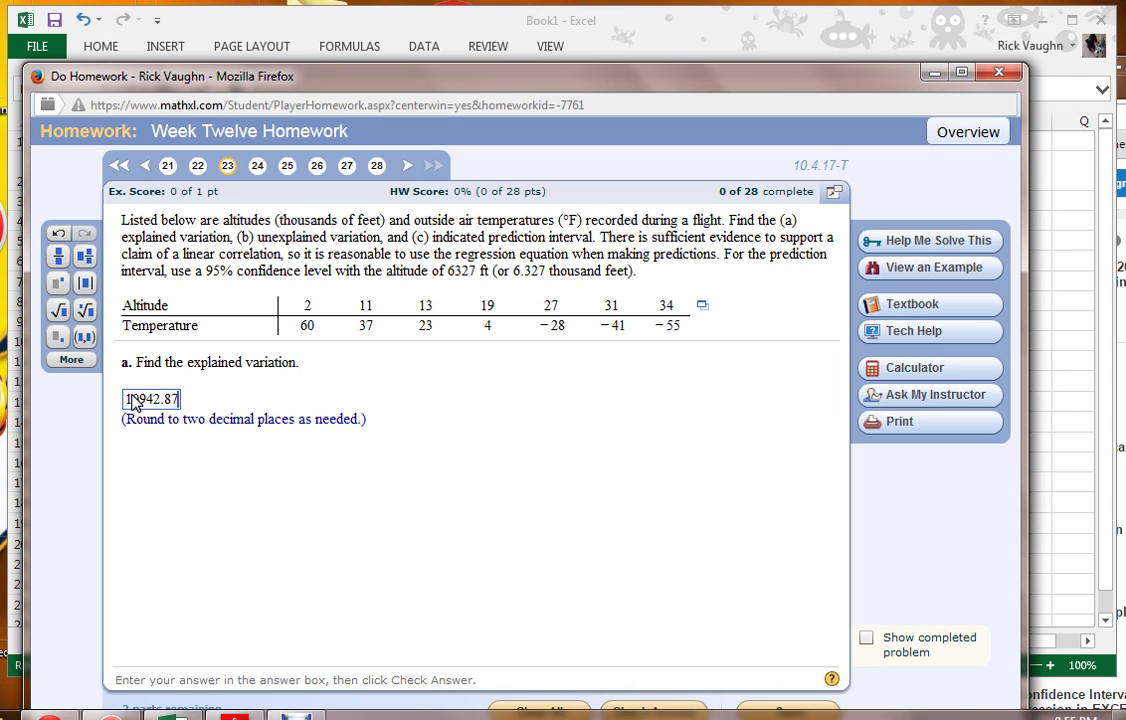
{"action": "key", "text": "Return"}
{"action": "left_click", "coordinate": [476, 465]}
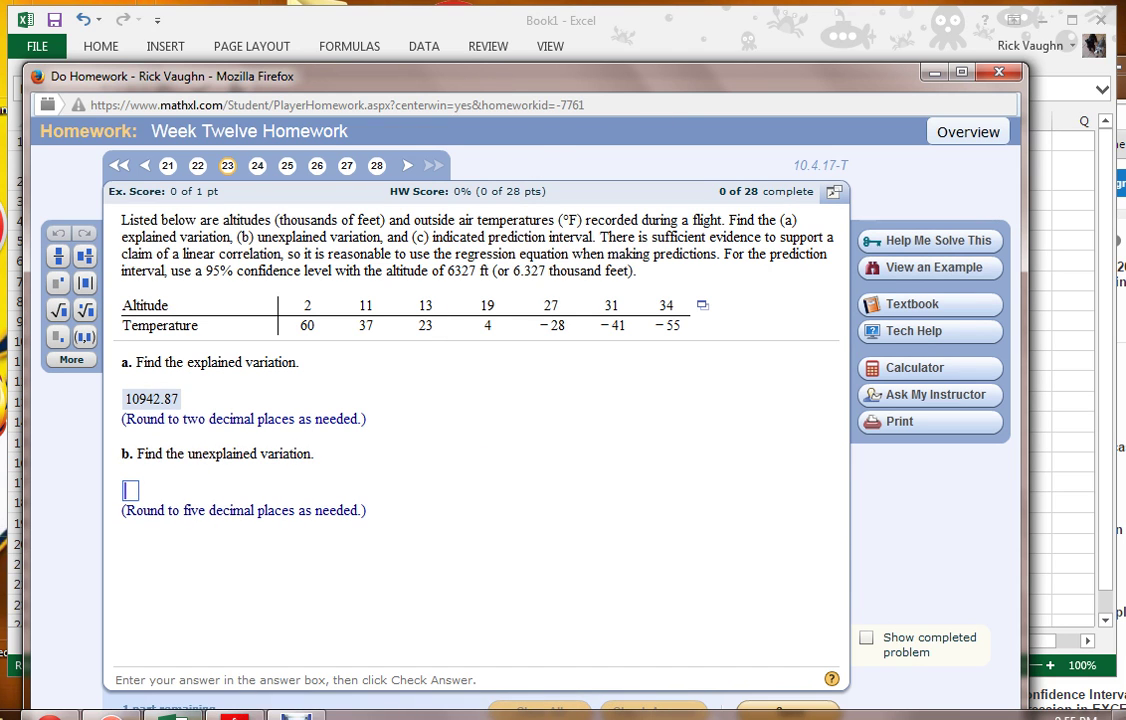
Step: Look up the residual sum of squares in Excel, then submit 61.13228 in the Firefox homework as the unexplained variation for part b
{"action": "left_click", "coordinate": [660, 37]}
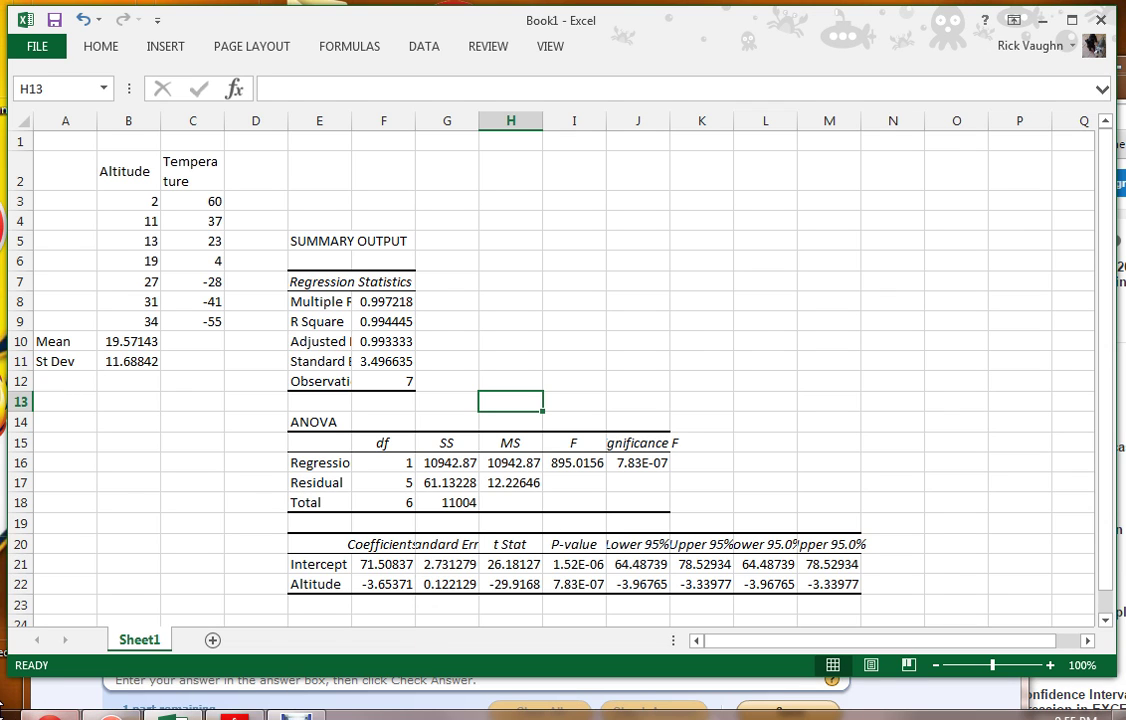
{"action": "mouse_move", "coordinate": [150, 690]}
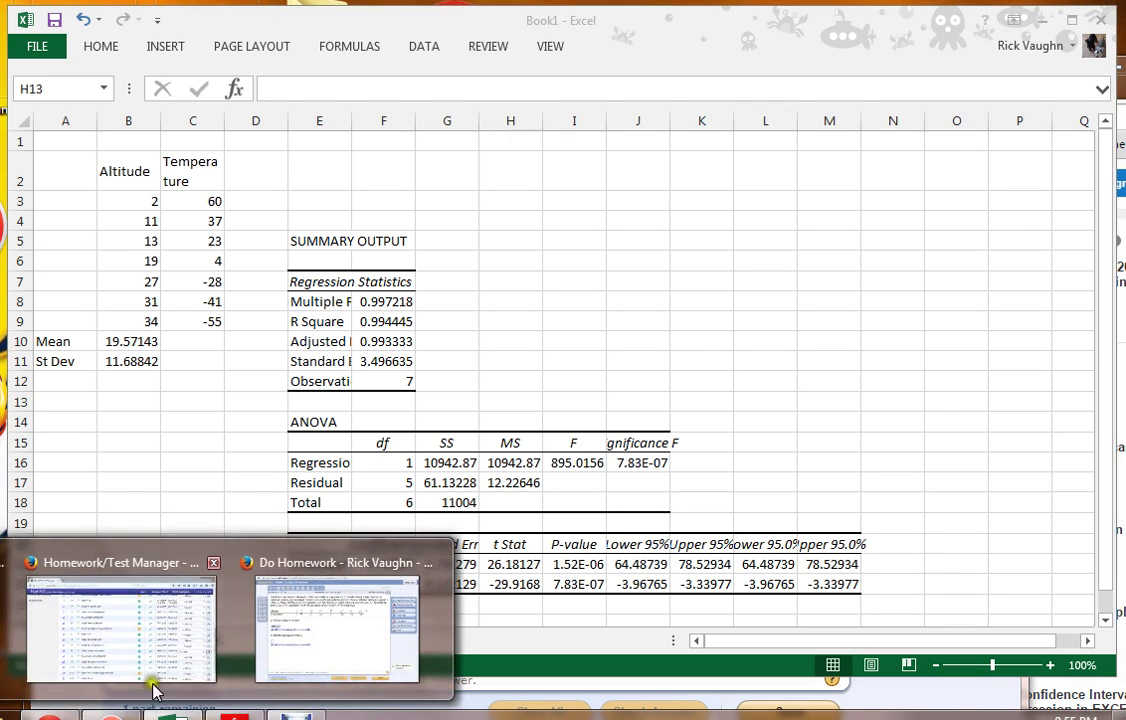
{"action": "left_click", "coordinate": [297, 650]}
{"action": "left_click", "coordinate": [131, 489]}
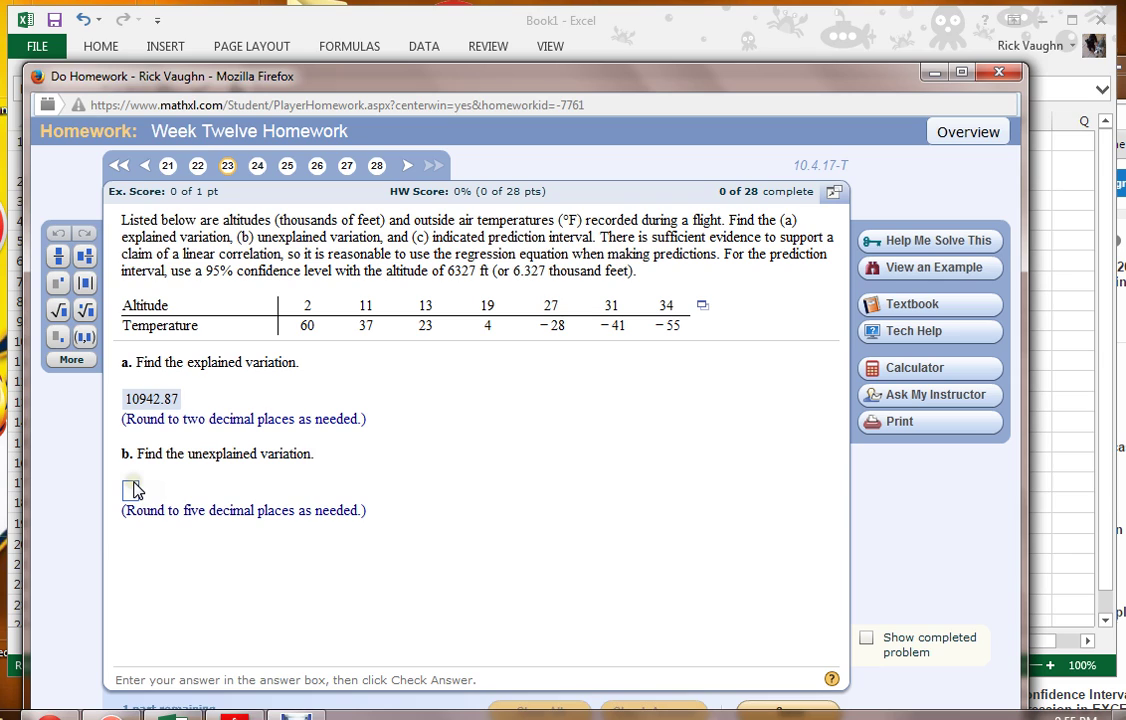
{"action": "type", "text": "61.13228"}
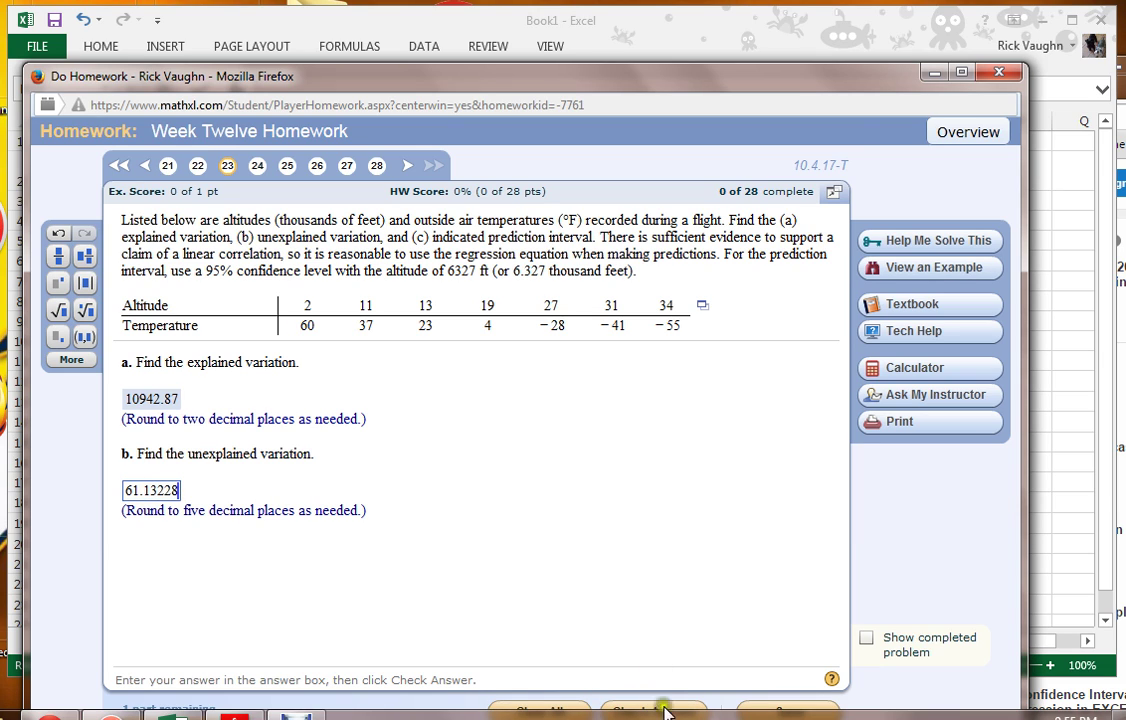
{"action": "left_click", "coordinate": [663, 709]}
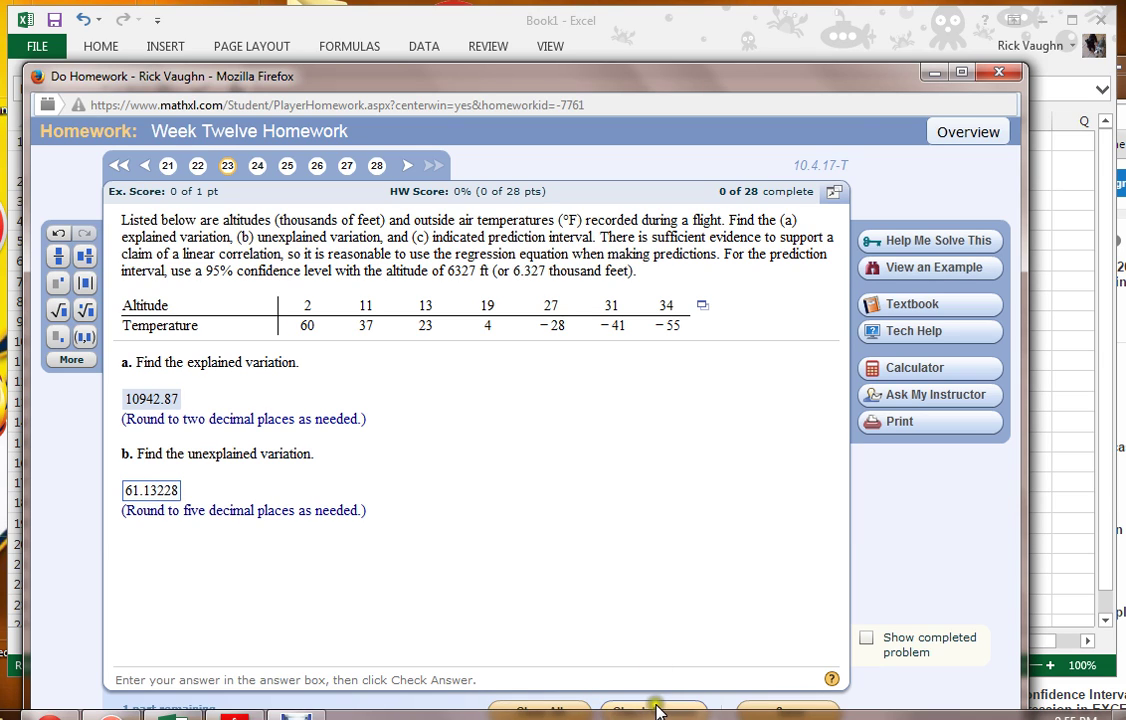
{"action": "left_click", "coordinate": [484, 467]}
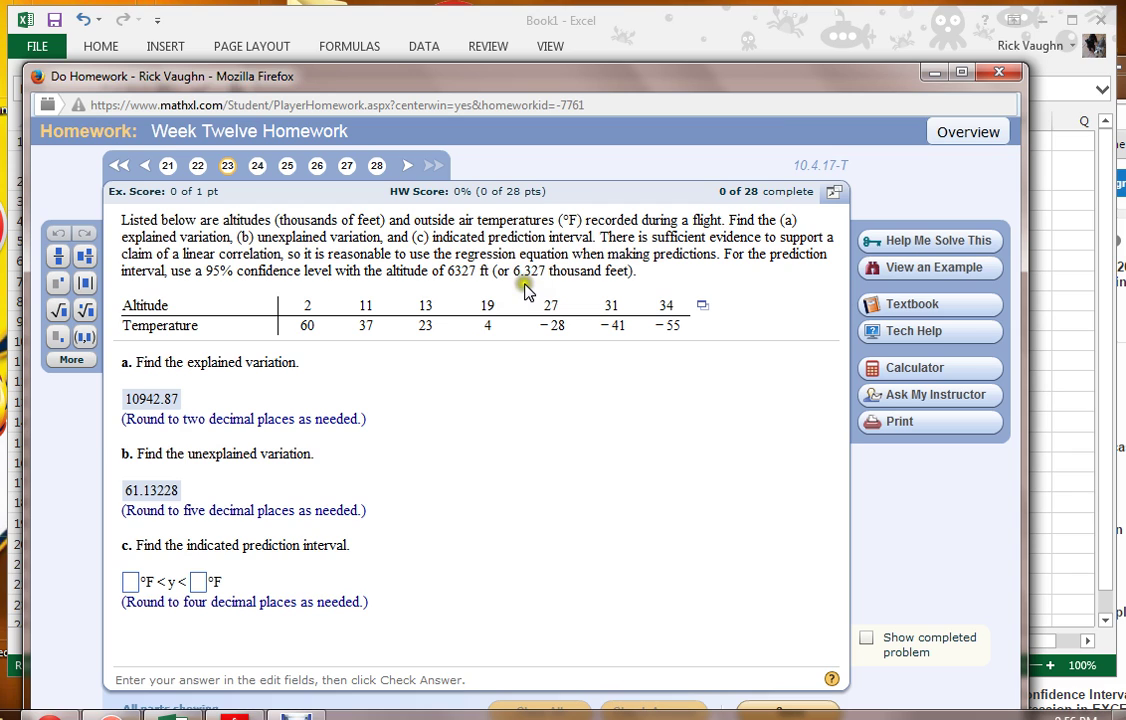
Step: Back in the Excel sheet, label H3 "x-value" and enter the homework's altitude of 6.327 in H4
{"action": "left_click", "coordinate": [800, 52]}
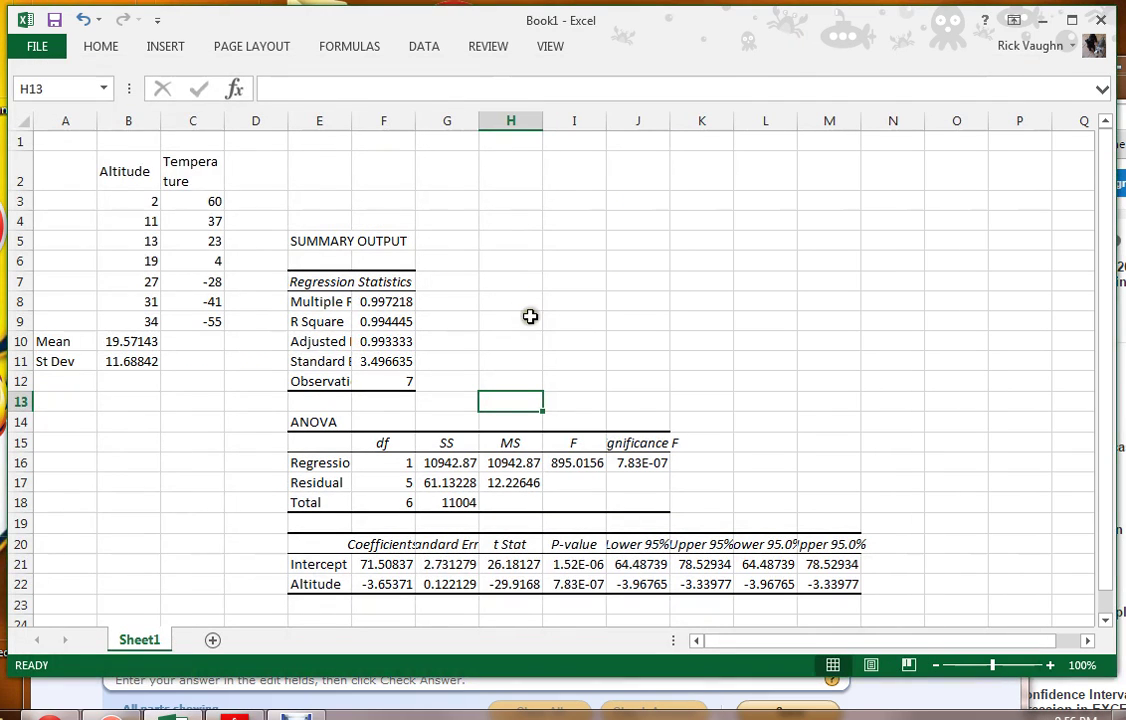
{"action": "left_click", "coordinate": [510, 203]}
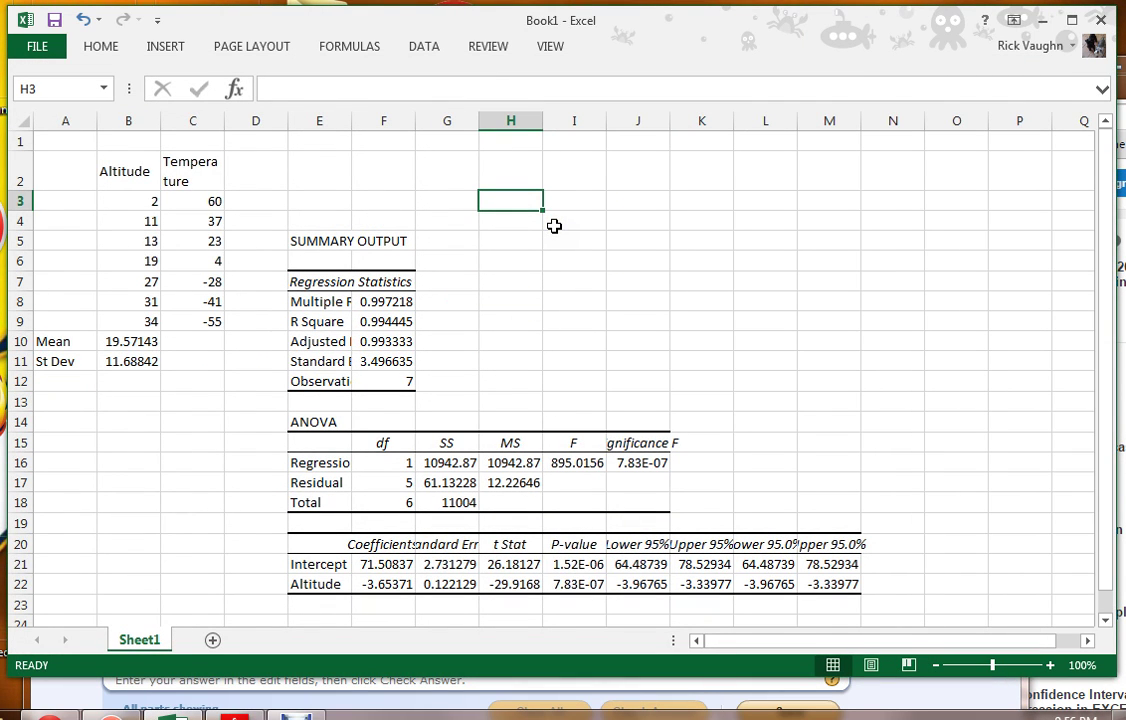
{"action": "type", "text": "x-val"}
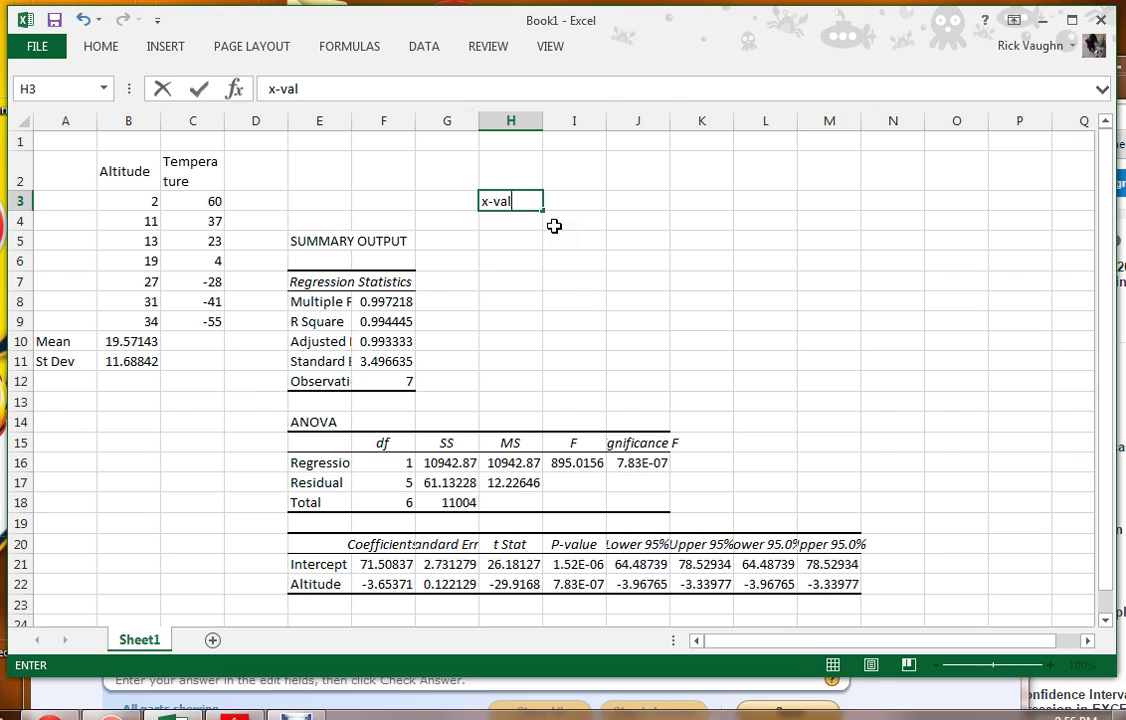
{"action": "type", "text": "ue"}
{"action": "left_click", "coordinate": [530, 228]}
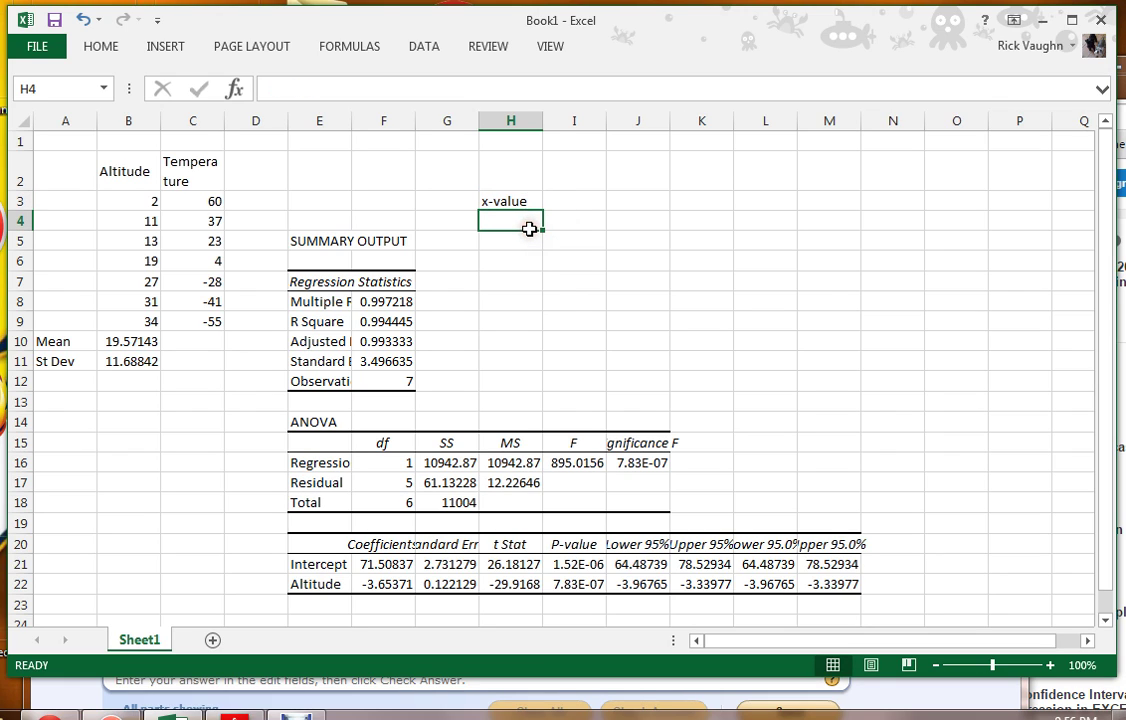
{"action": "type", "text": "6/"}
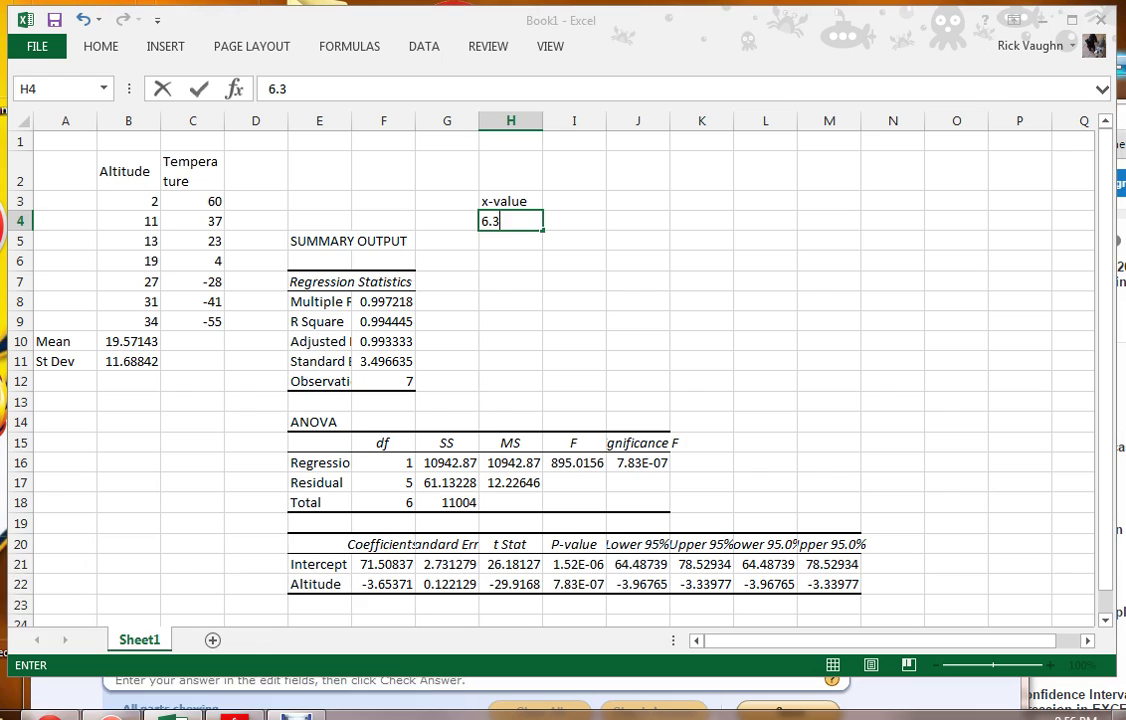
{"action": "mouse_move", "coordinate": [232, 712]}
{"action": "left_click", "coordinate": [300, 625]}
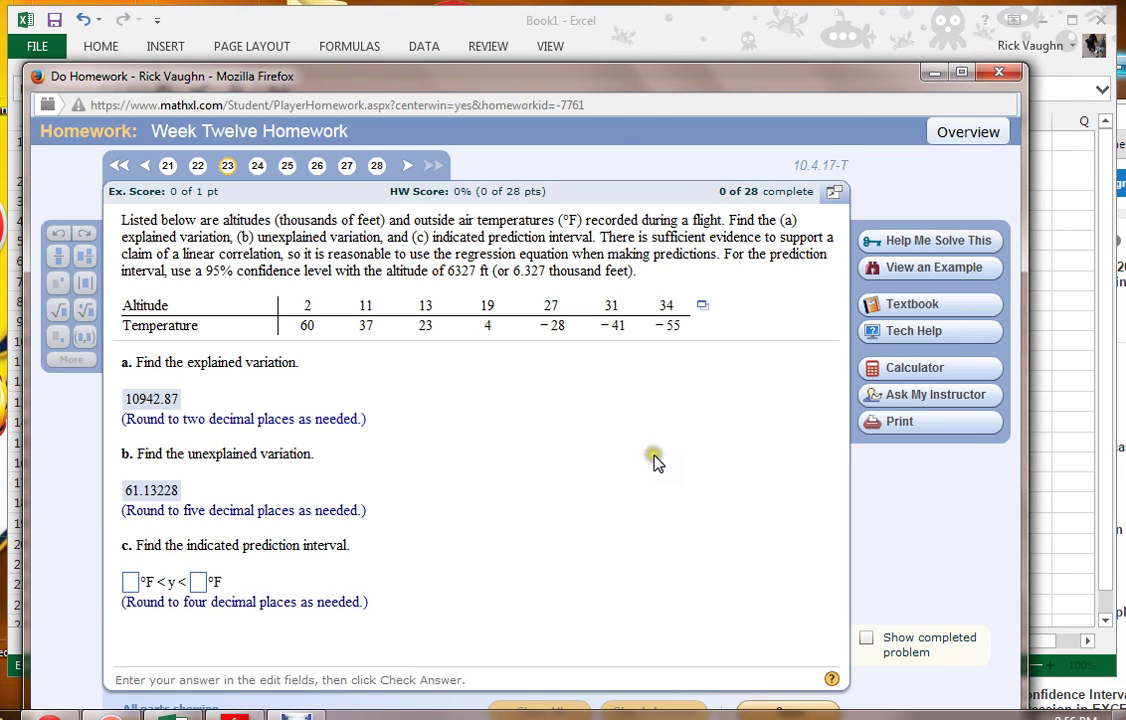
{"action": "left_click", "coordinate": [792, 24]}
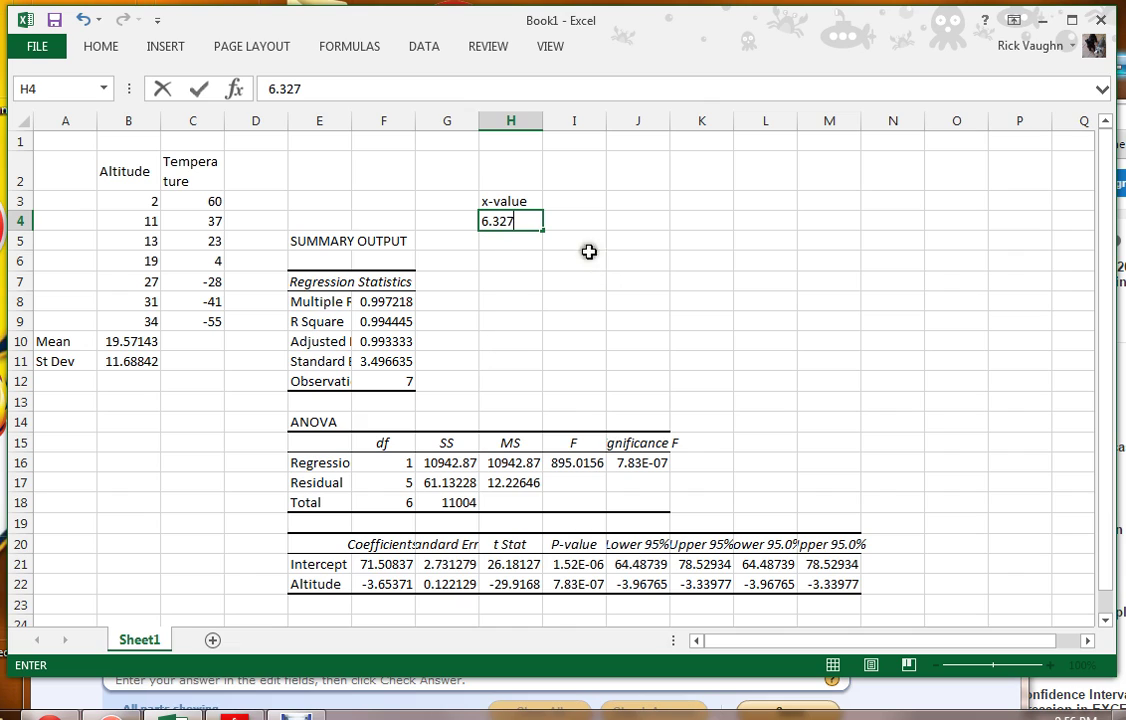
Step: Label I3 "predicted y", calculate it in I4 with =F21+F22*H4, and widen column I slightly
{"action": "left_click", "coordinate": [578, 203]}
{"action": "type", "text": "predicted y"}
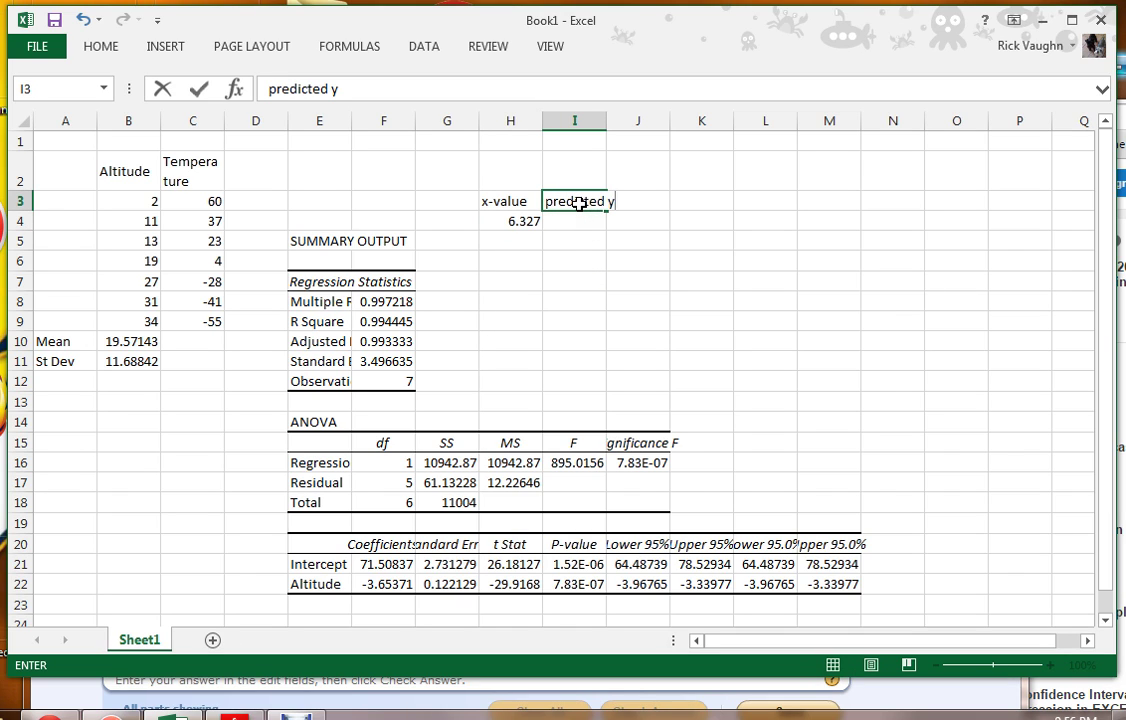
{"action": "left_click", "coordinate": [579, 230]}
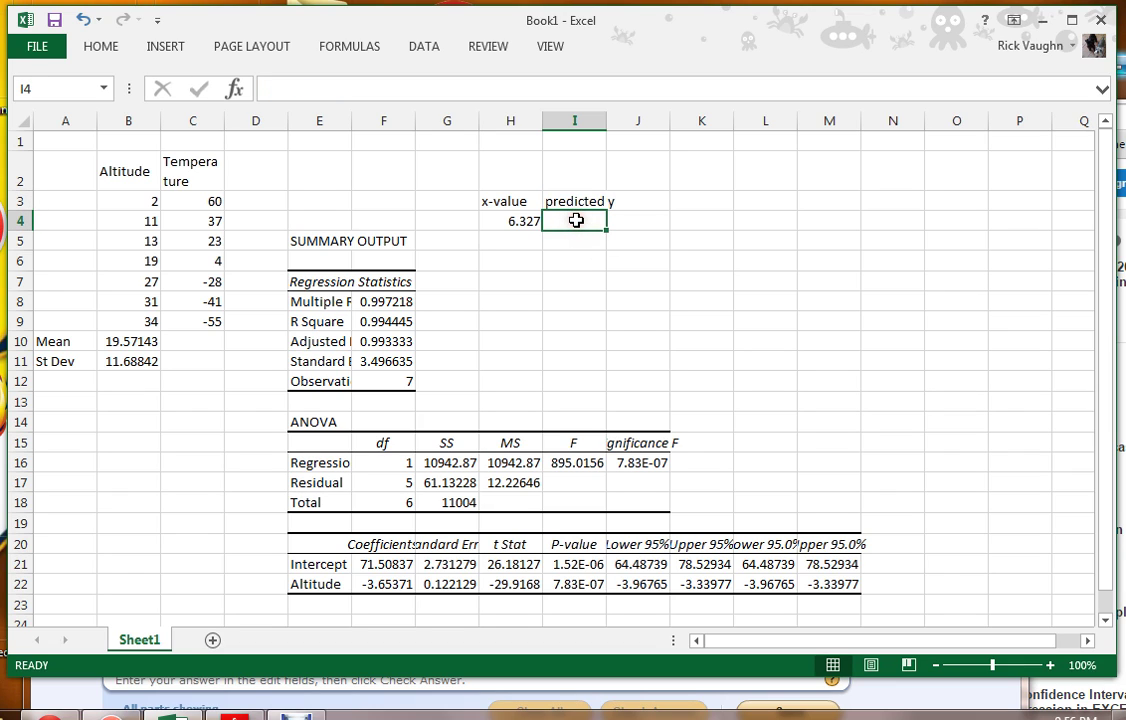
{"action": "type", "text": "="}
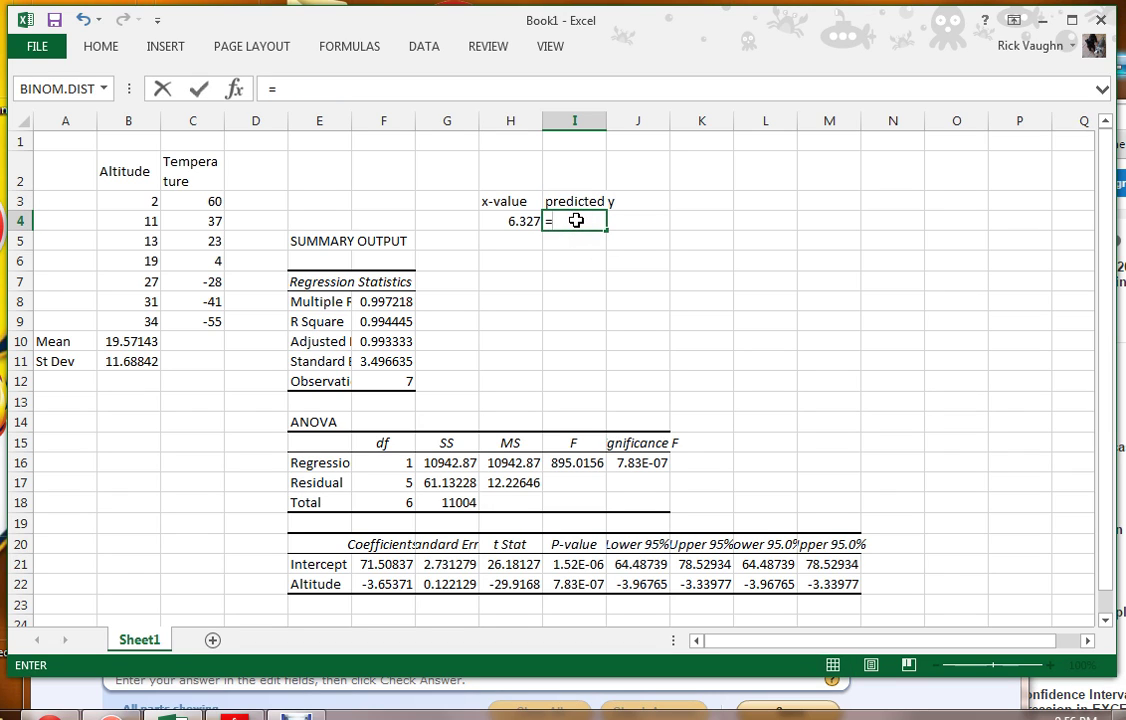
{"action": "left_click", "coordinate": [367, 565]}
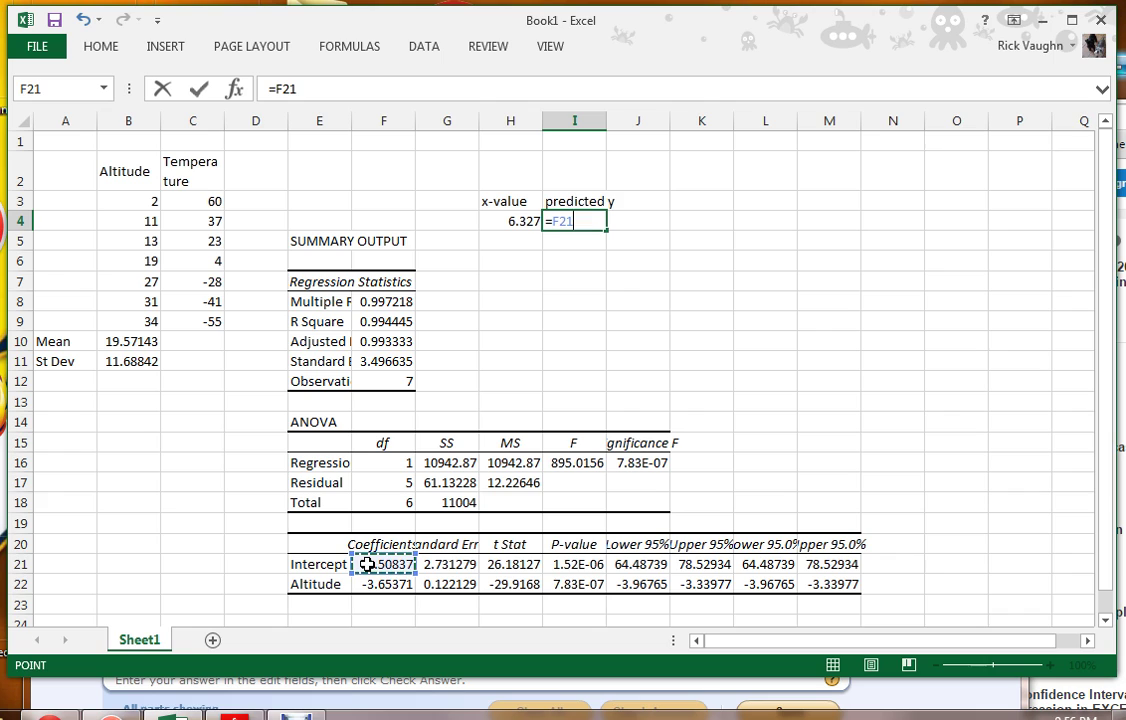
{"action": "type", "text": "+"}
{"action": "left_click", "coordinate": [379, 588]}
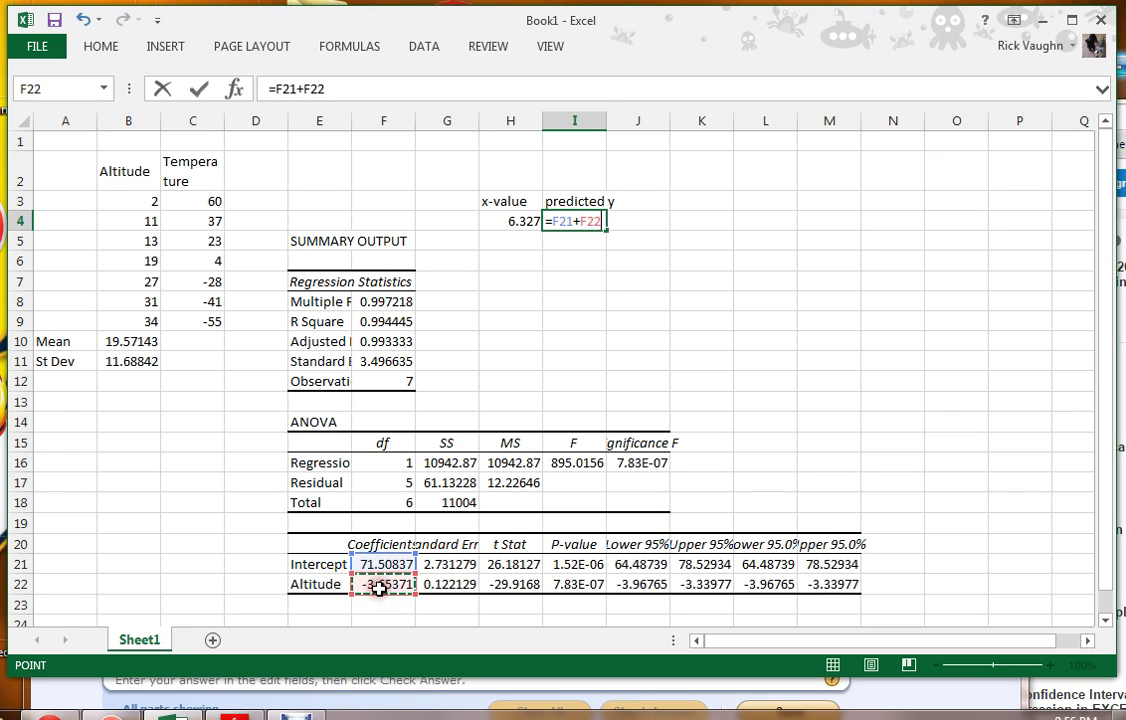
{"action": "type", "text": "*"}
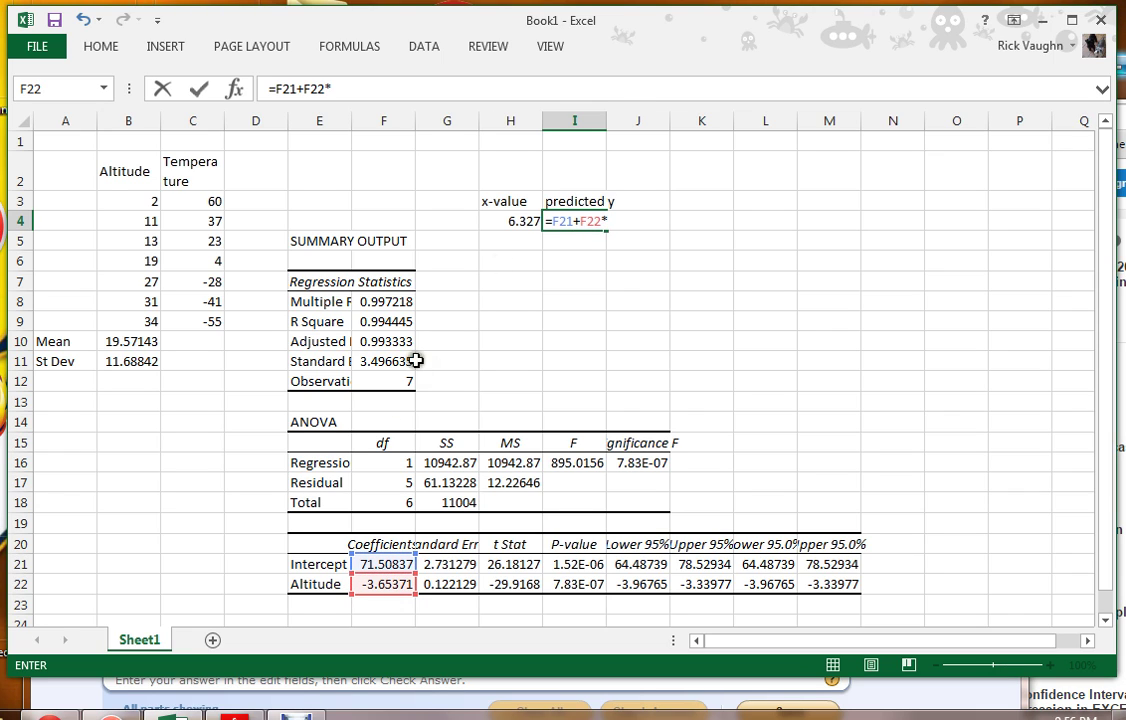
{"action": "left_click", "coordinate": [512, 221]}
{"action": "key", "text": "Return"}
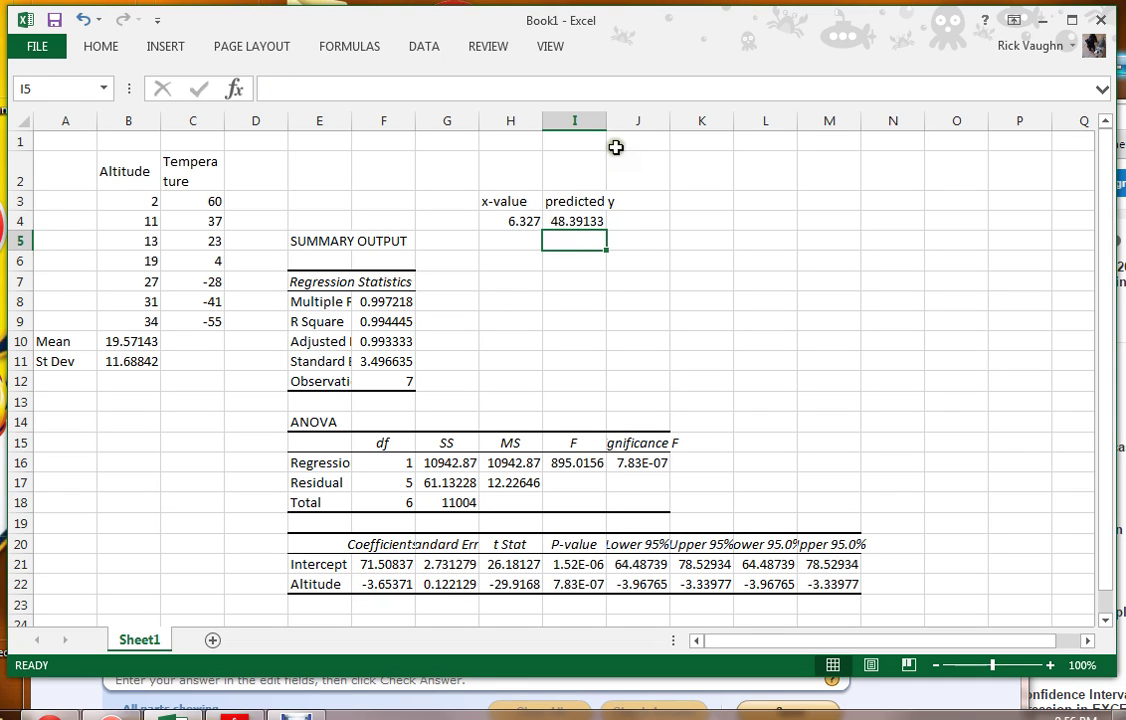
{"action": "left_click_drag", "start_coordinate": [606, 121], "coordinate": [615, 126]}
Step: Label J3 "t-value" and calculate the two-tailed critical value in J4 with =T.INV.2T(0.05,F17)
{"action": "left_click", "coordinate": [660, 206]}
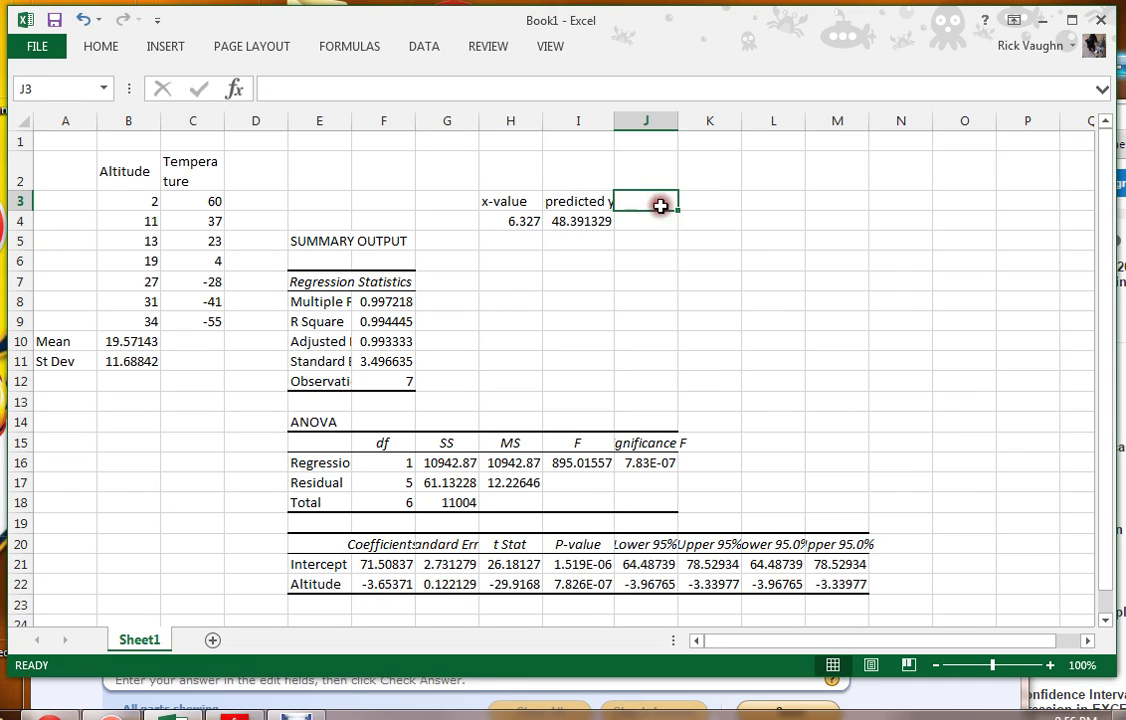
{"action": "type", "text": "t-value"}
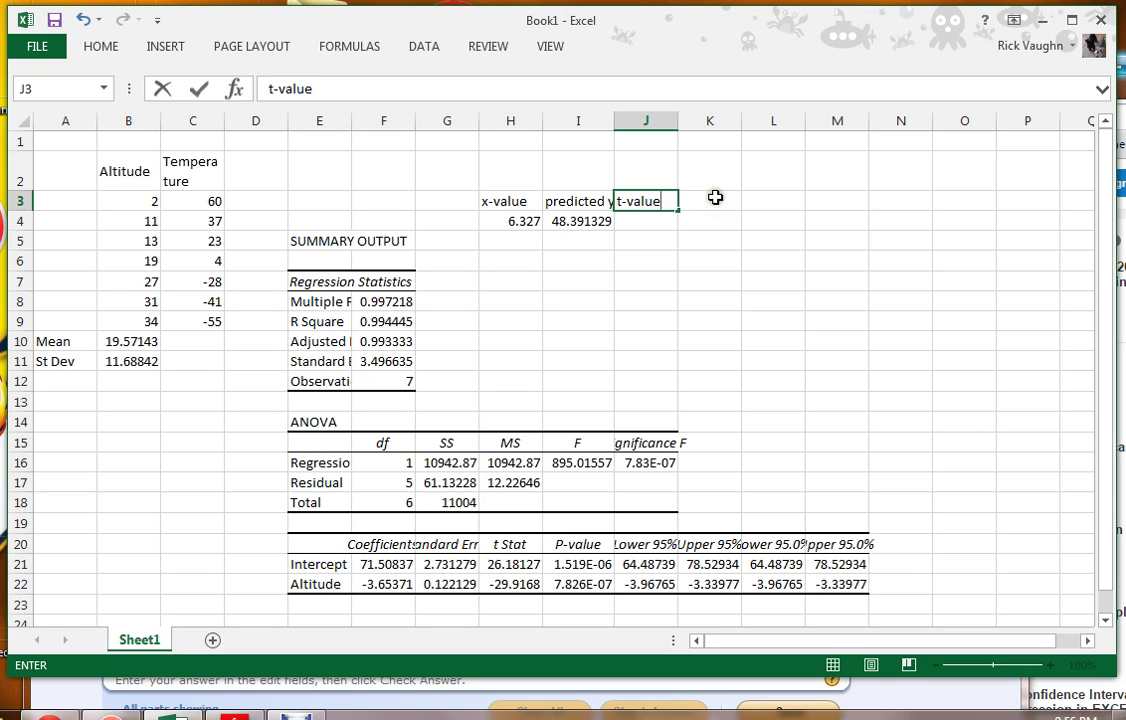
{"action": "left_click", "coordinate": [641, 228]}
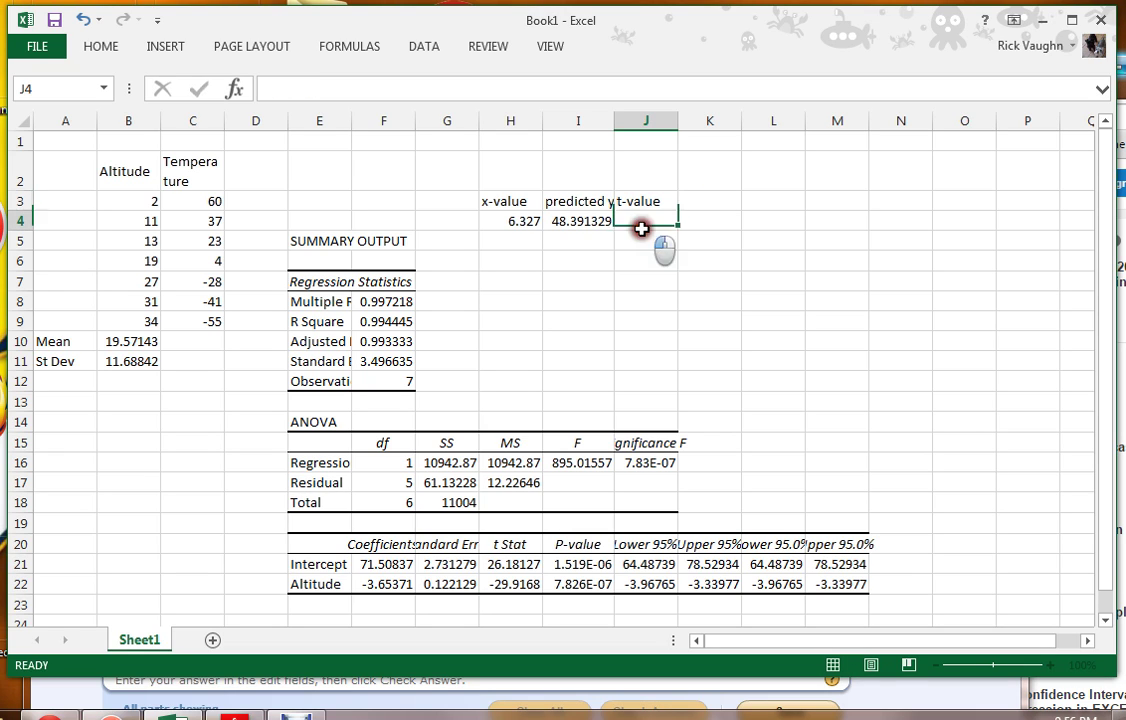
{"action": "type", "text": "="}
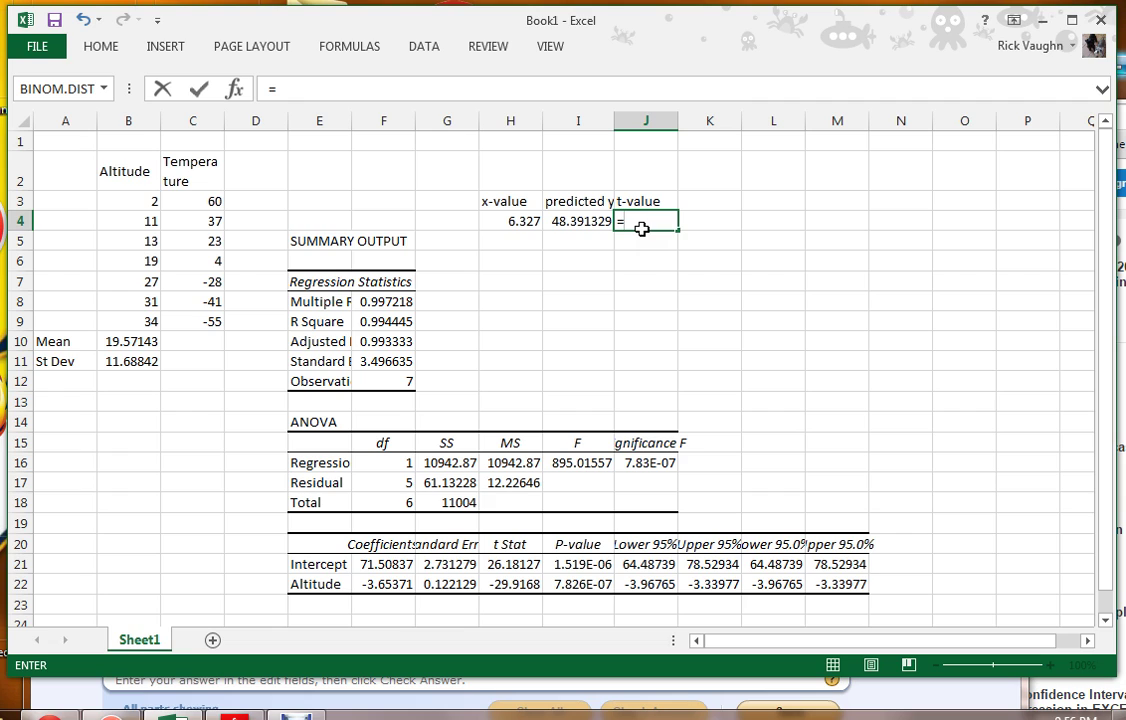
{"action": "type", "text": "t.inv"}
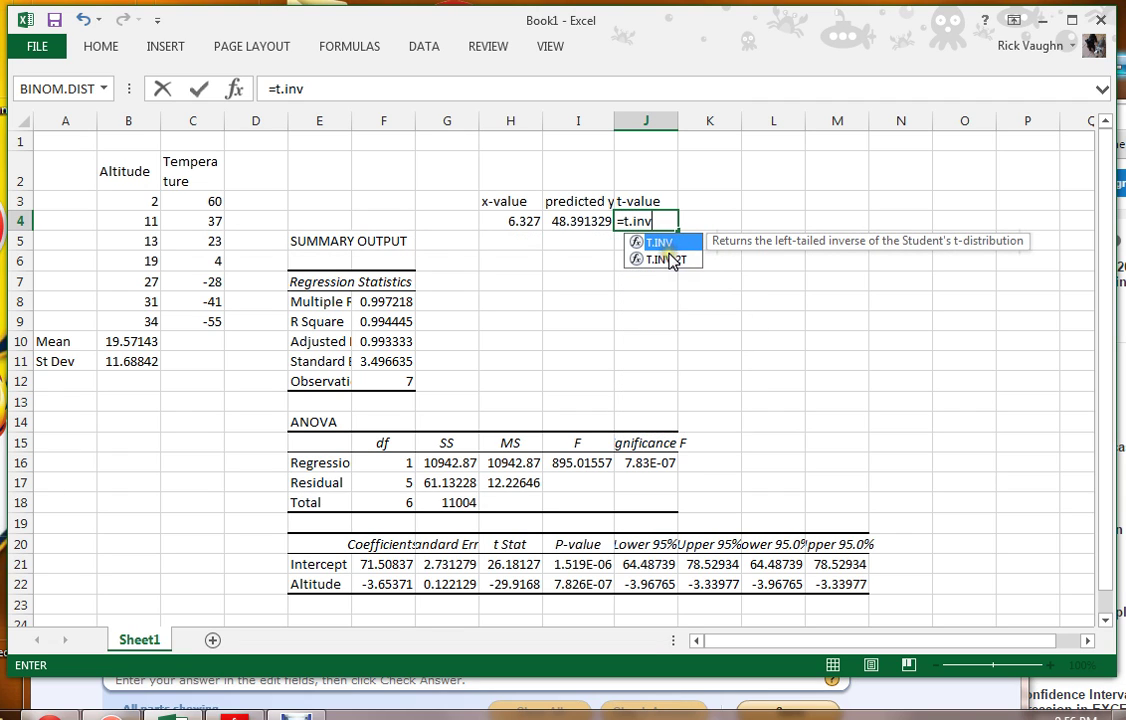
{"action": "left_click", "coordinate": [675, 260]}
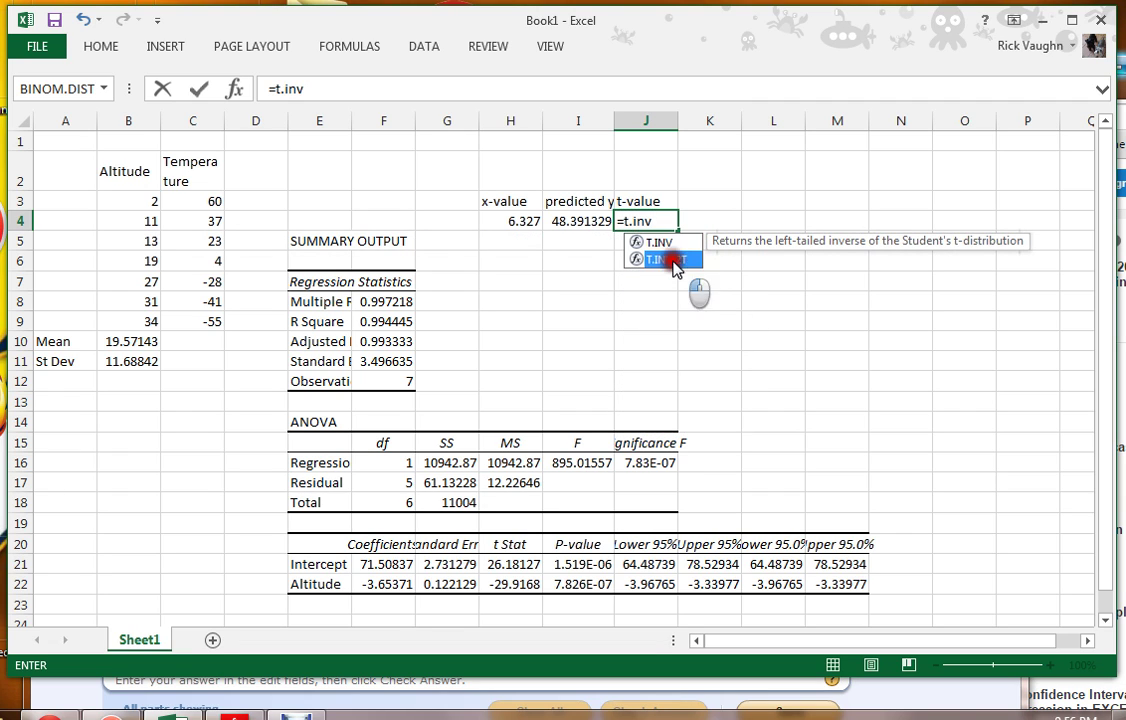
{"action": "double_click", "coordinate": [683, 259]}
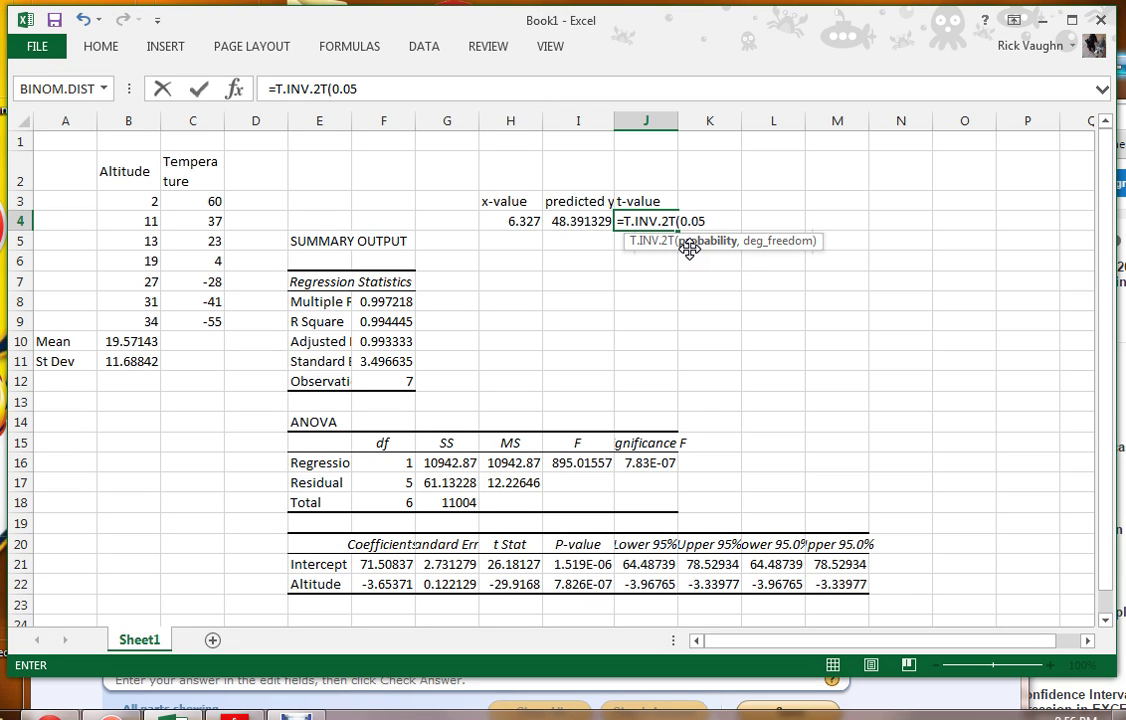
{"action": "type", "text": ","}
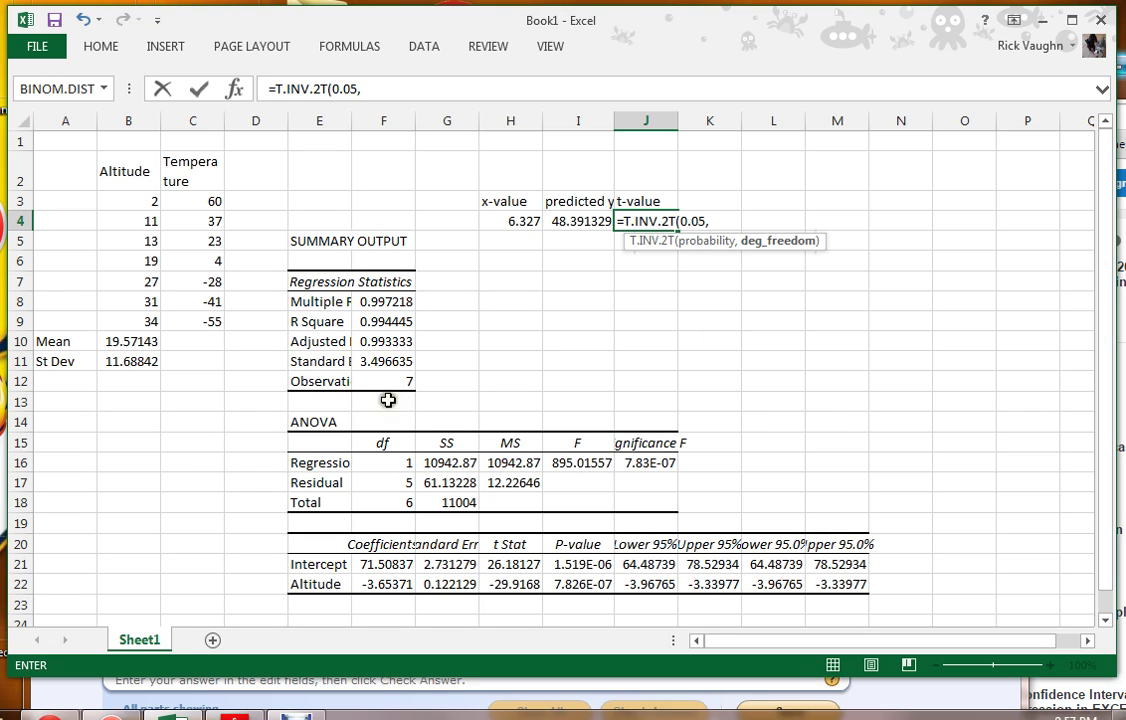
{"action": "left_click", "coordinate": [385, 484]}
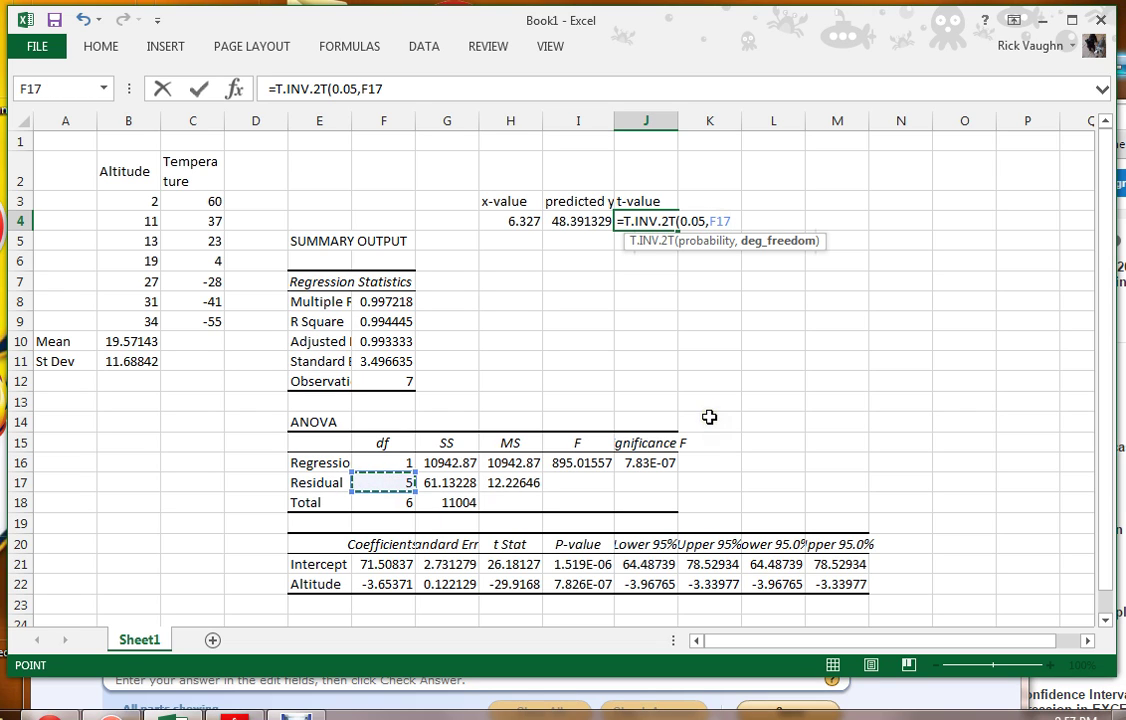
{"action": "key", "text": "Return"}
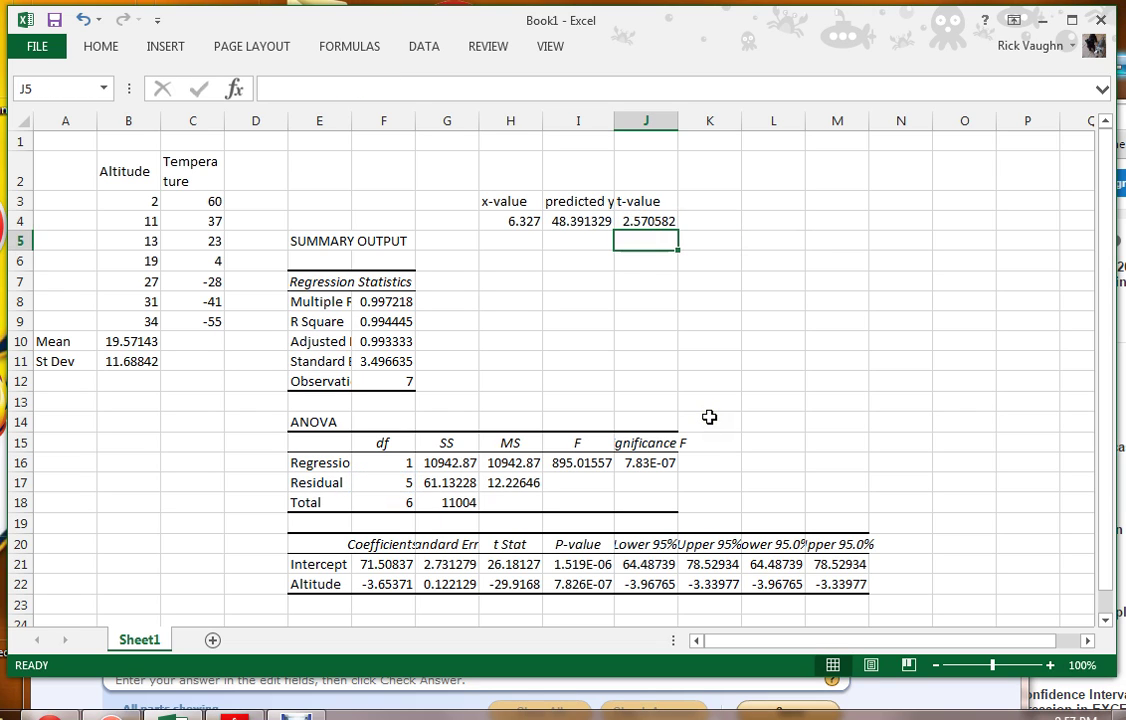
Step: Label K3 "SE of prediction" and widen column E to fit the regression labels and column K slightly
{"action": "left_click", "coordinate": [713, 197]}
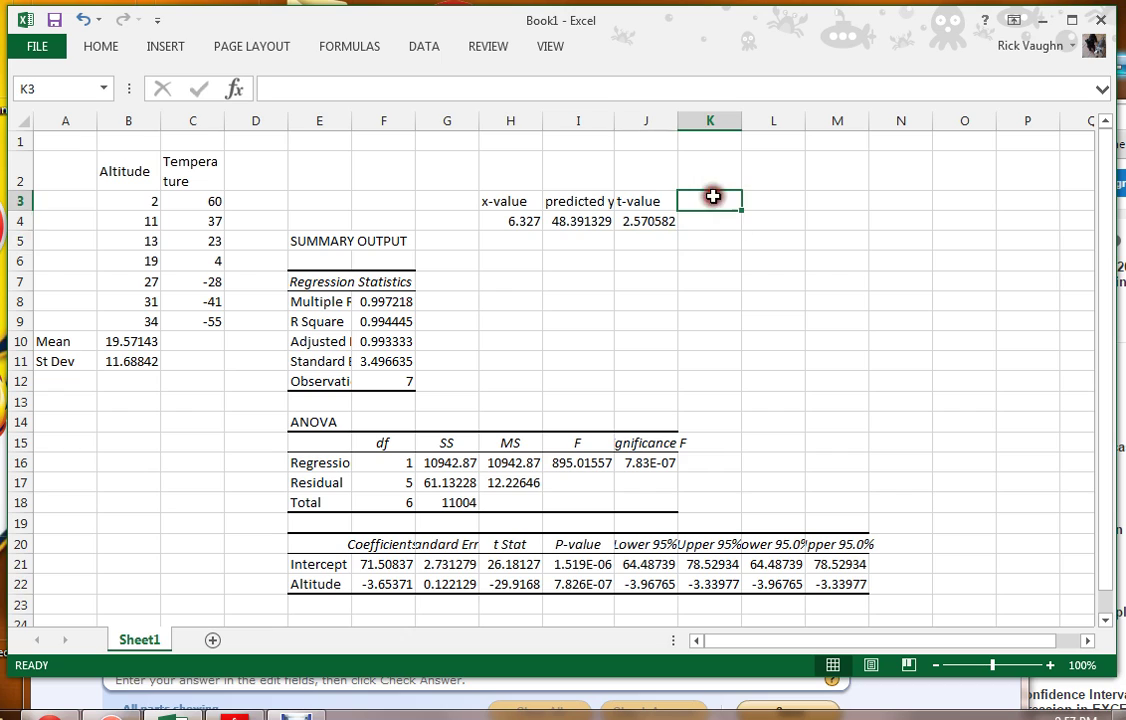
{"action": "type", "text": "SE of prediction"}
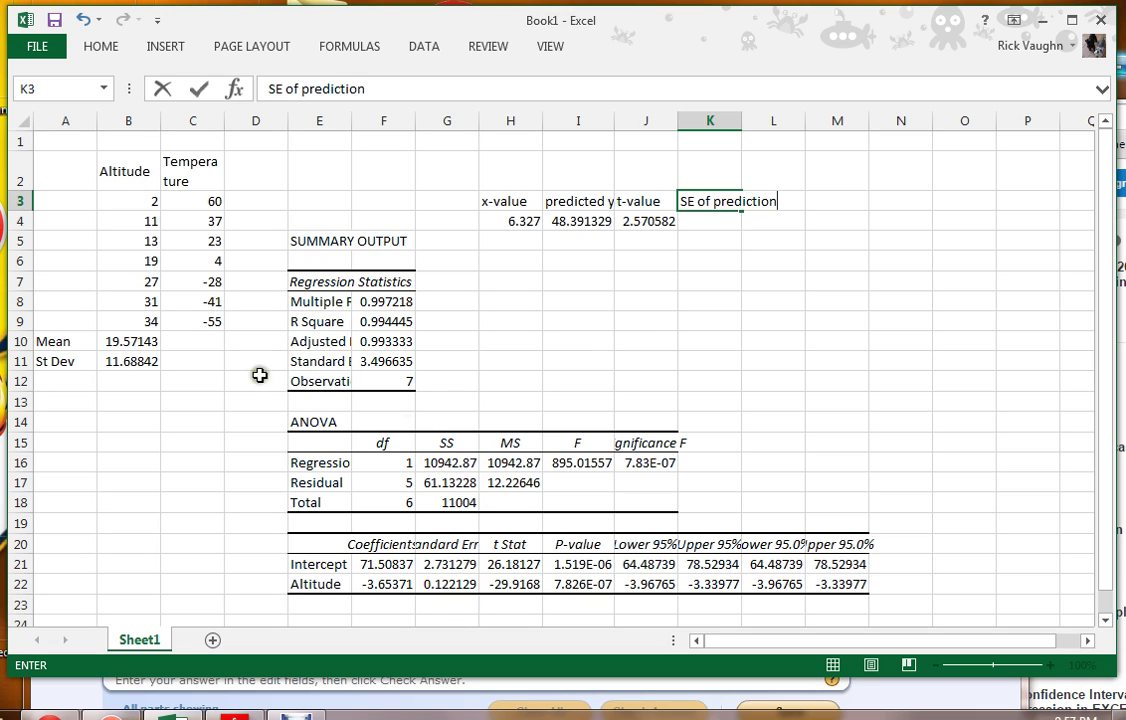
{"action": "left_click", "coordinate": [356, 120]}
{"action": "left_click_drag", "start_coordinate": [352, 118], "coordinate": [410, 121]}
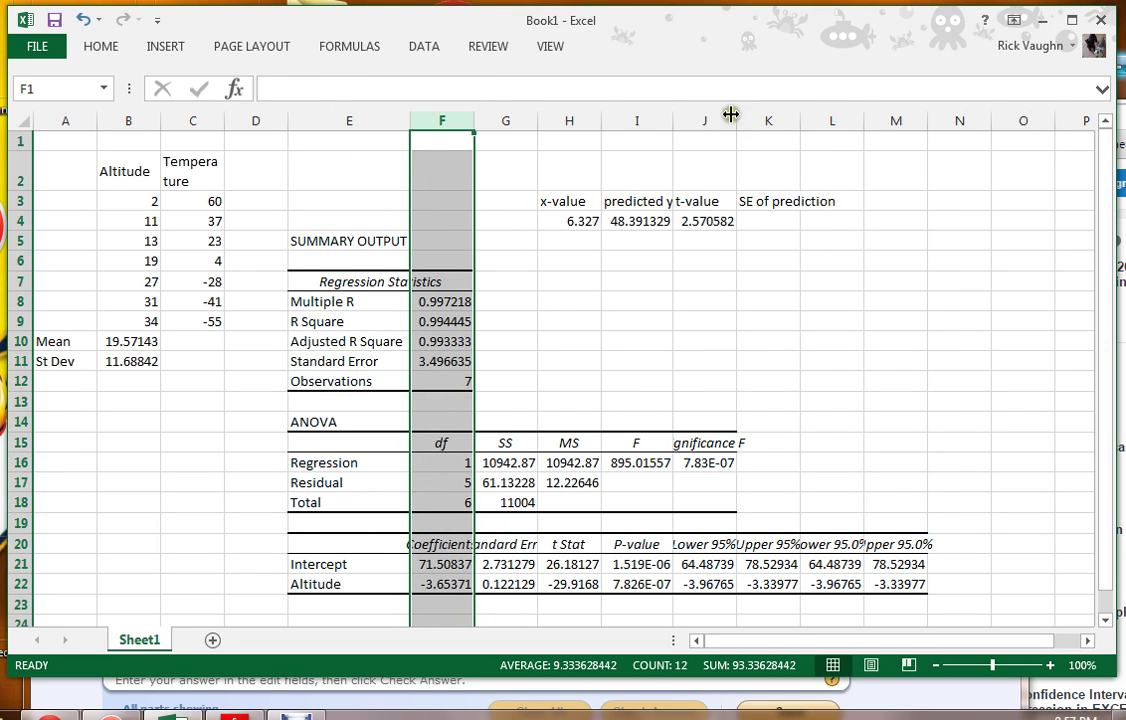
{"action": "left_click_drag", "start_coordinate": [800, 120], "coordinate": [805, 120]}
{"action": "left_click", "coordinate": [767, 220]}
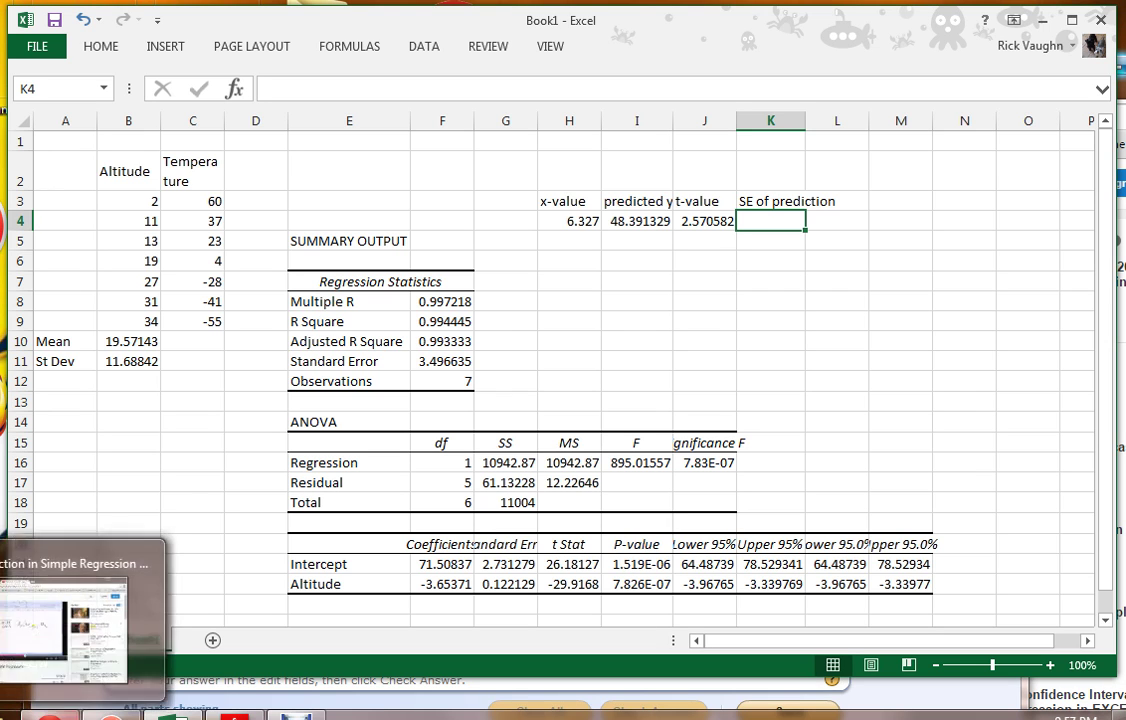
{"action": "mouse_move", "coordinate": [110, 716]}
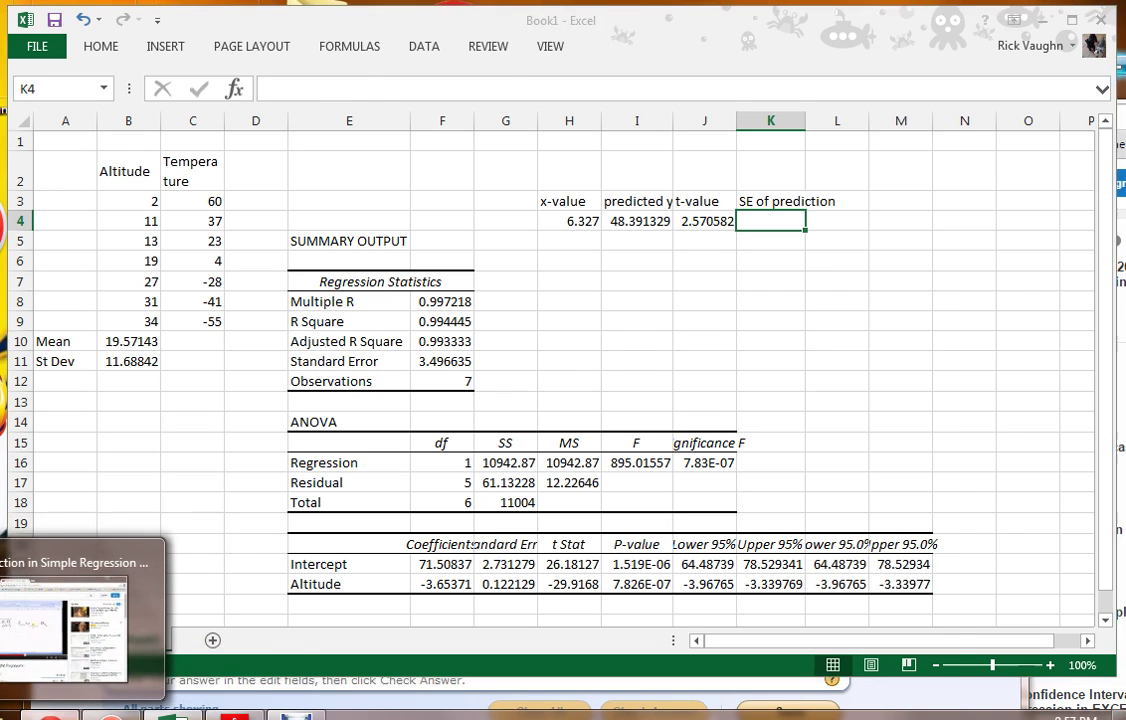
Step: Check the standard error of prediction formula in the YouTube video, and in Excel start K4's formula with =F11*SQRT(1+(1/F12)+
{"action": "left_click", "coordinate": [65, 620]}
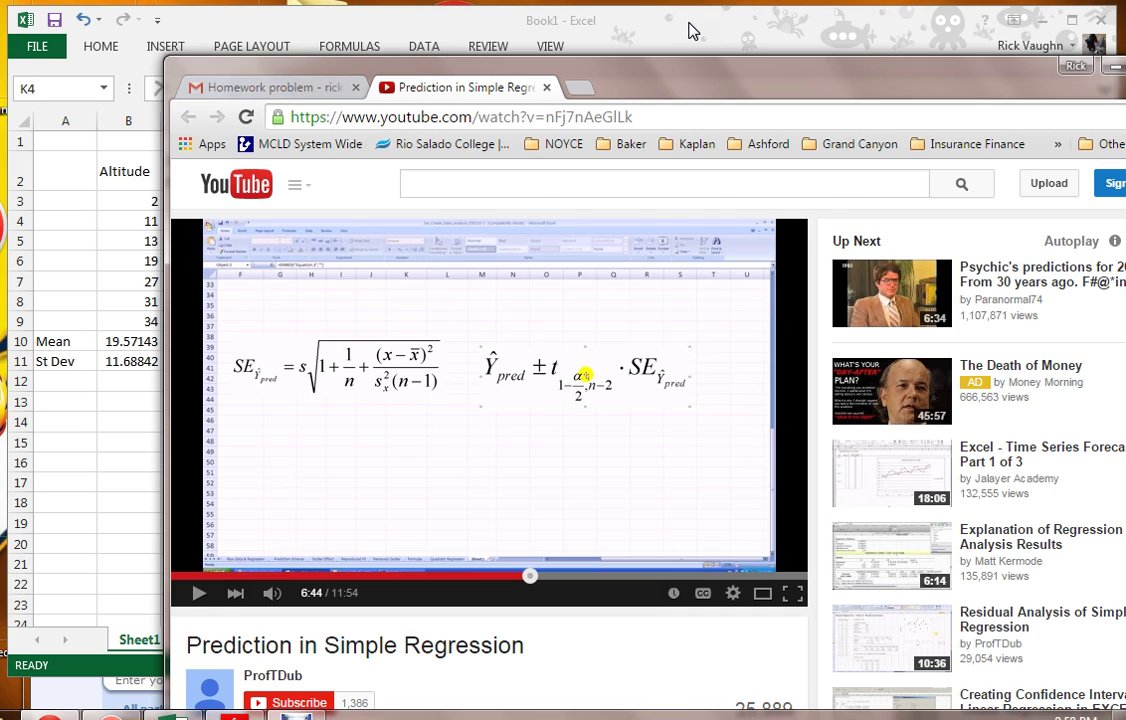
{"action": "left_click", "coordinate": [688, 31]}
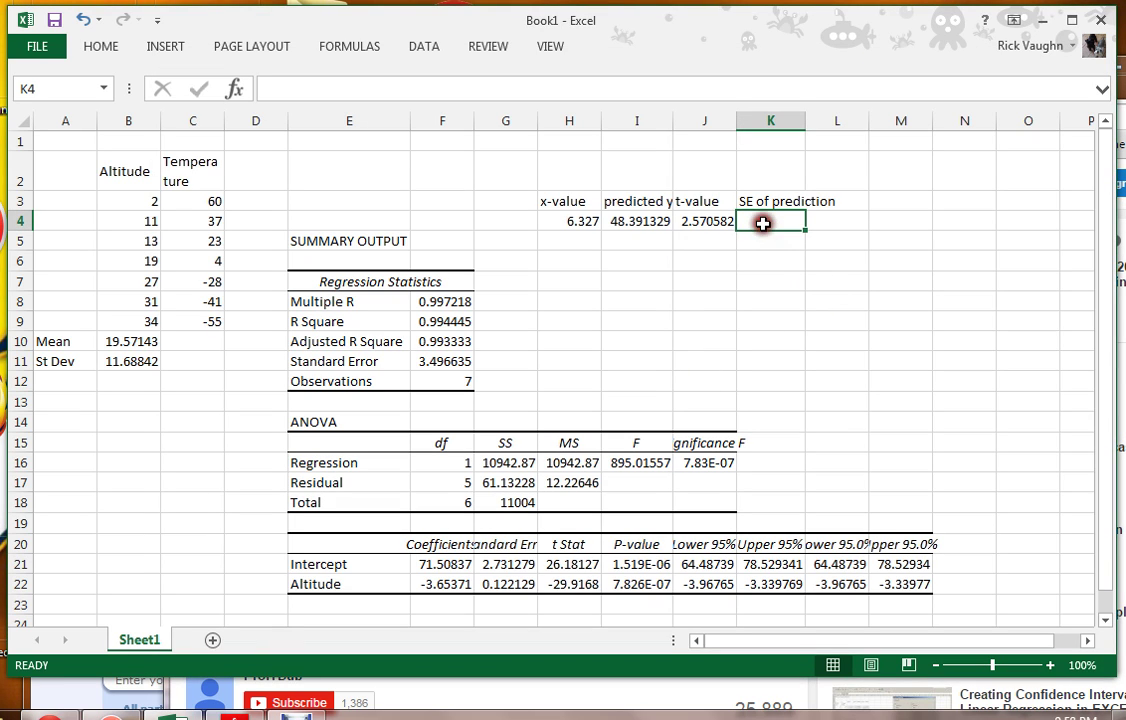
{"action": "type", "text": "="}
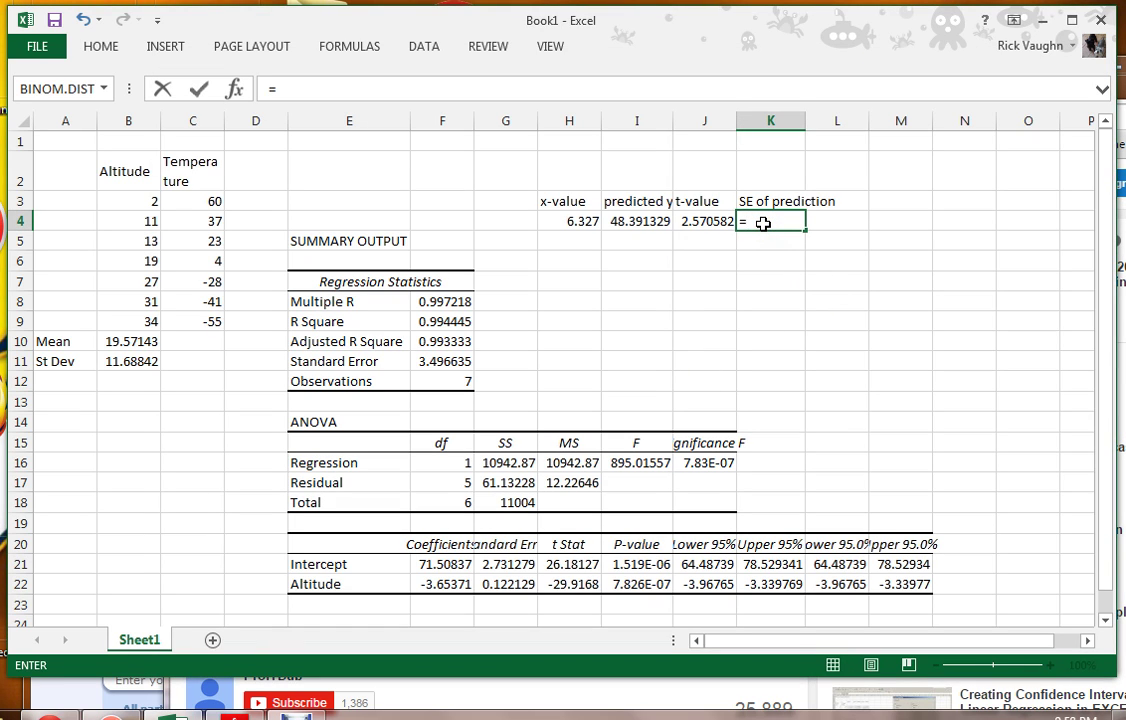
{"action": "left_click", "coordinate": [445, 362]}
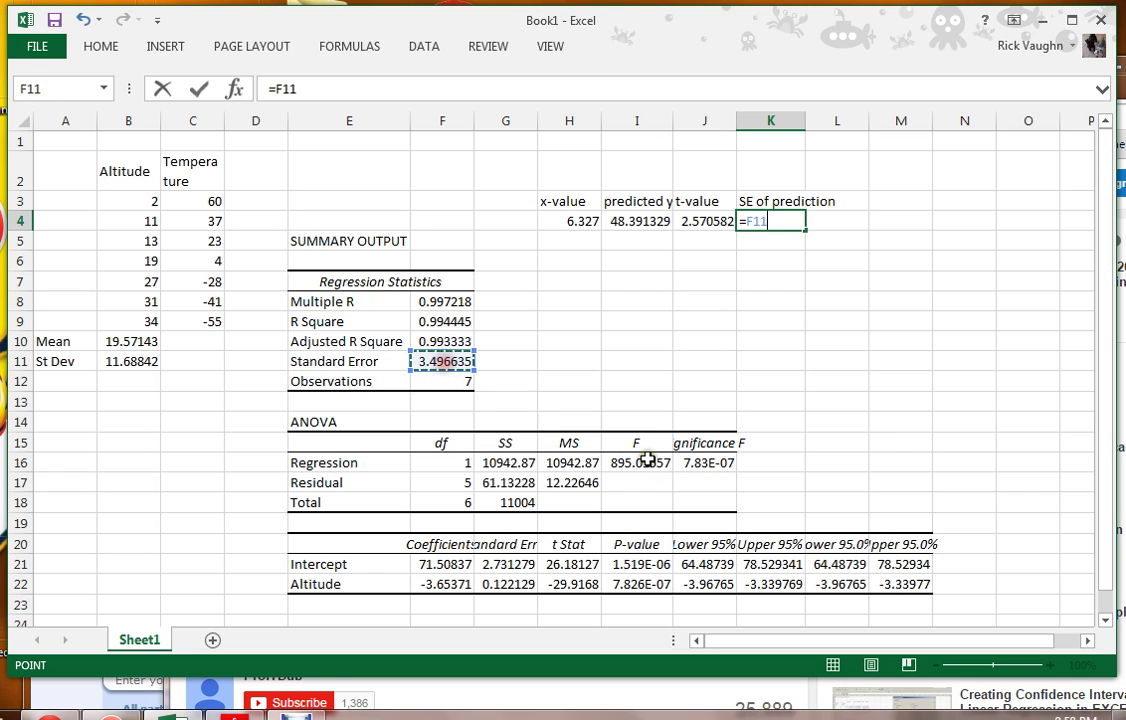
{"action": "type", "text": "*S"}
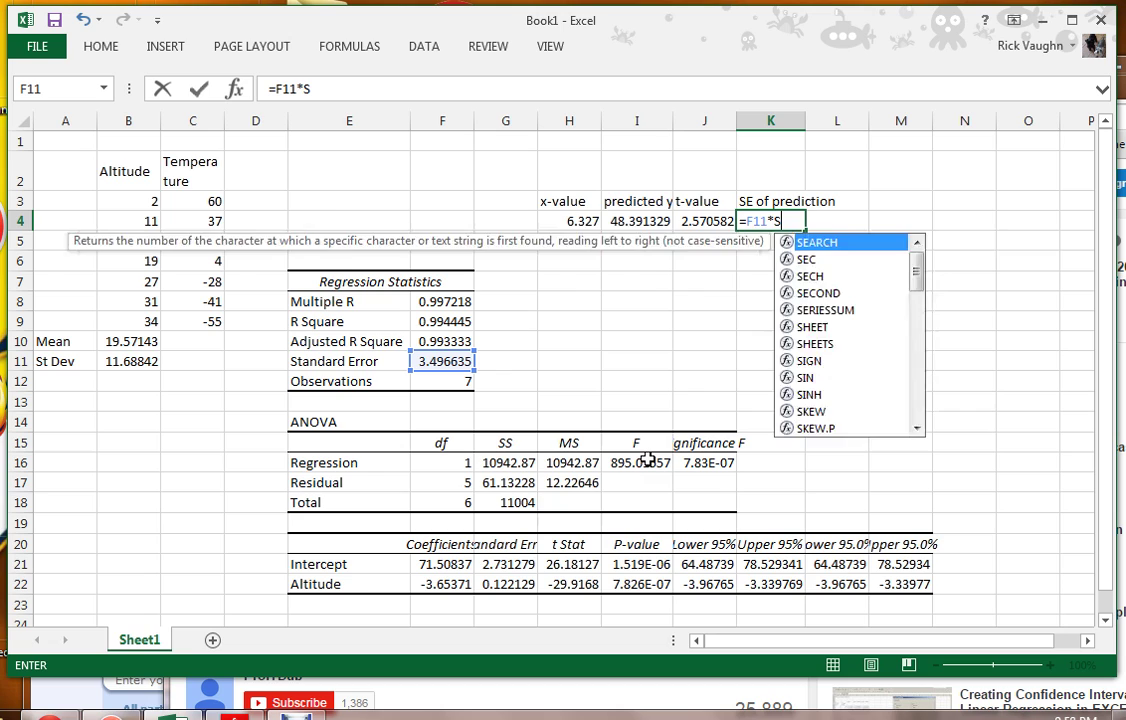
{"action": "type", "text": "QRT(1+"}
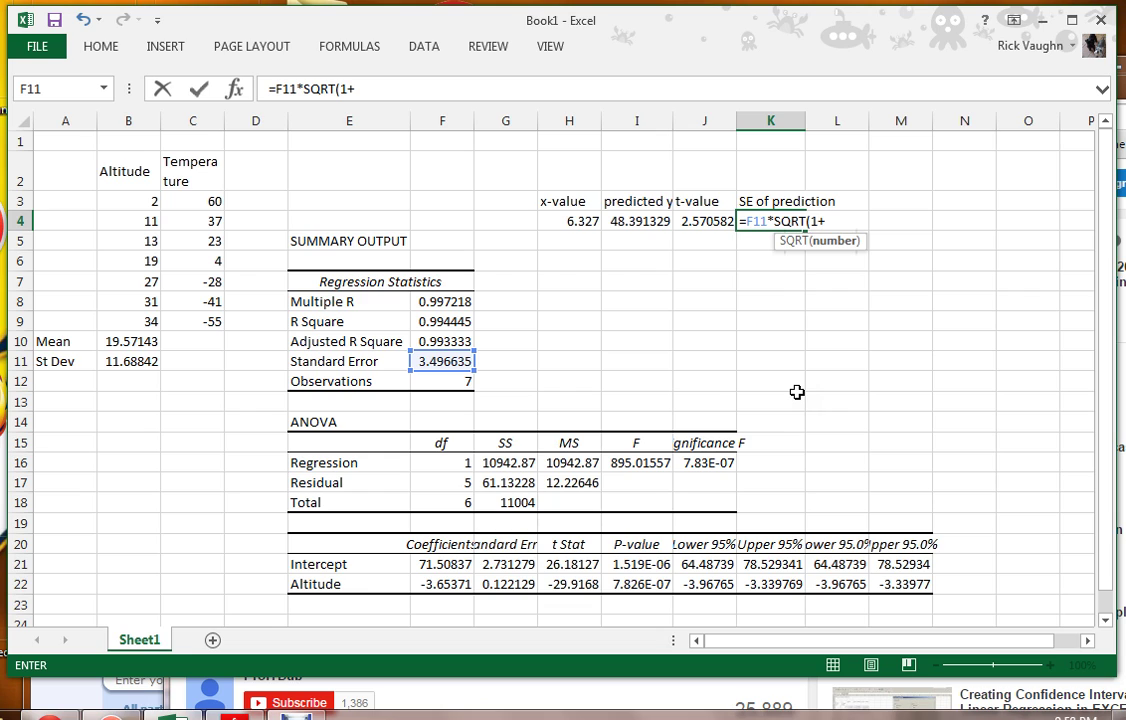
{"action": "type", "text": "(1/"}
{"action": "left_click", "coordinate": [428, 381]}
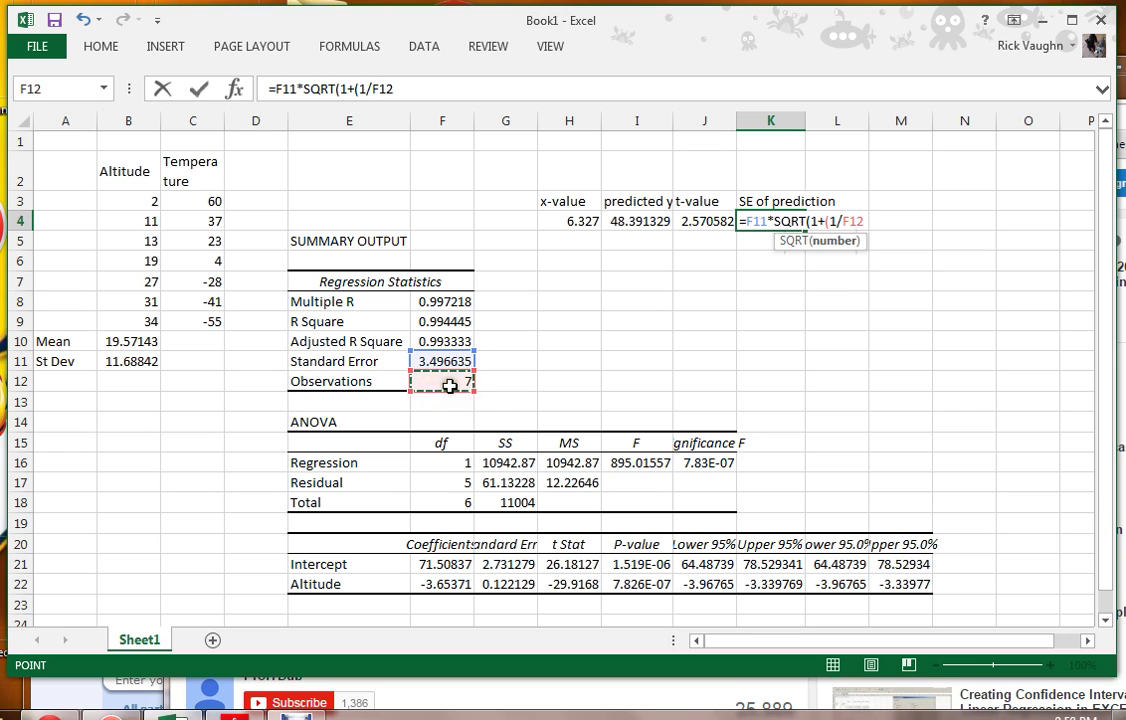
{"action": "type", "text": ")+"}
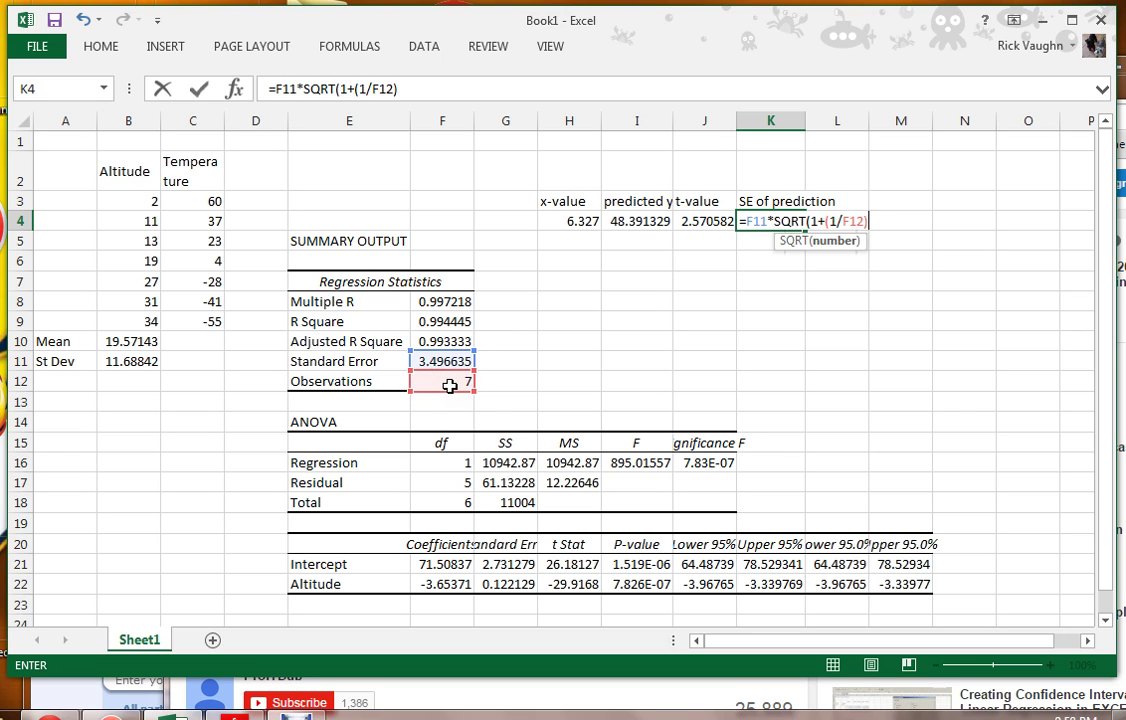
Step: Consult the YouTube formula's squared-deviation term and continue K4's Excel formula with ((H4-B10)^2)/(
{"action": "left_click", "coordinate": [472, 699]}
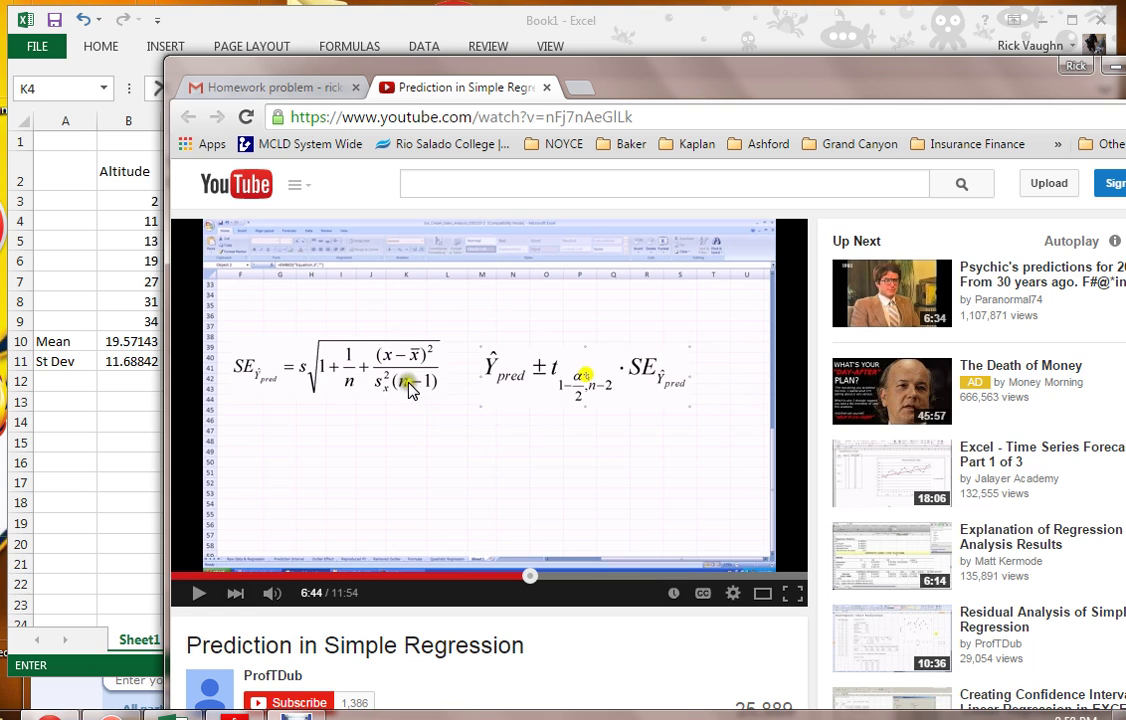
{"action": "left_click", "coordinate": [735, 48]}
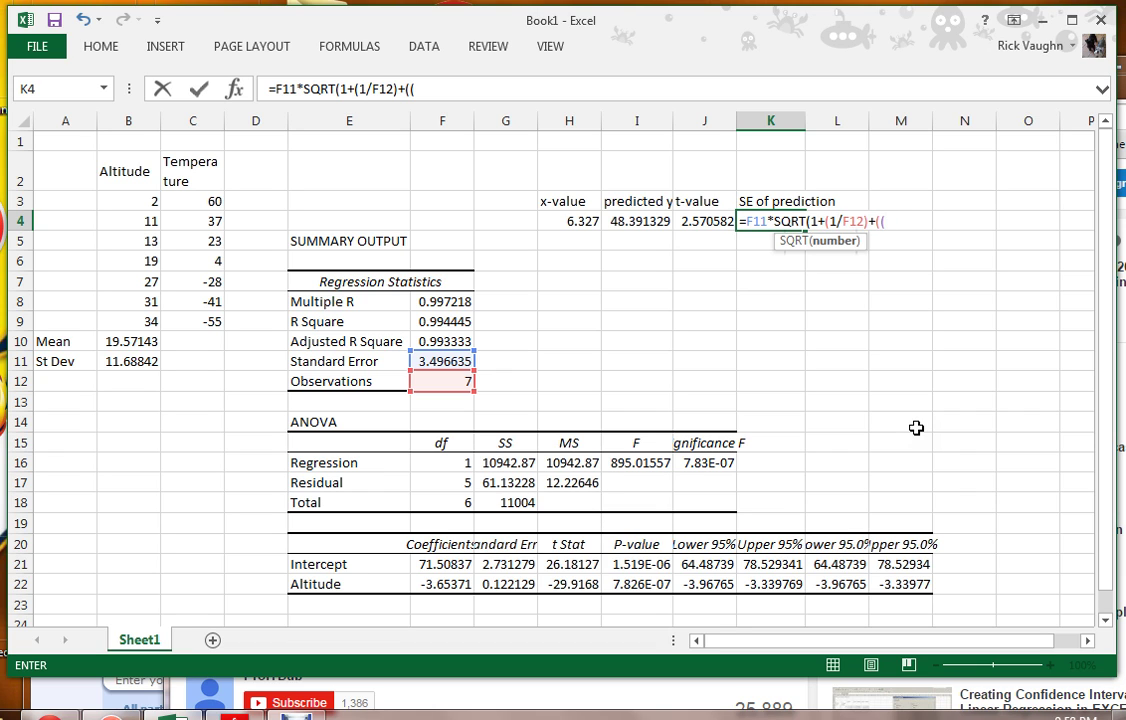
{"action": "left_click", "coordinate": [500, 690]}
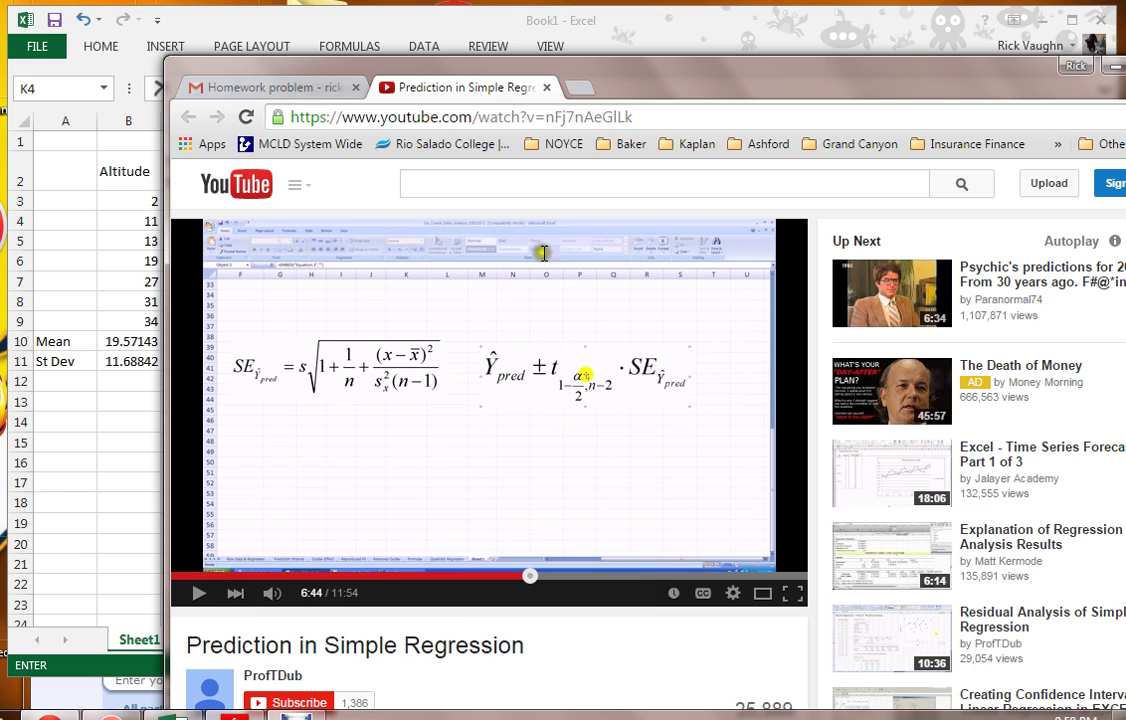
{"action": "left_click", "coordinate": [731, 37]}
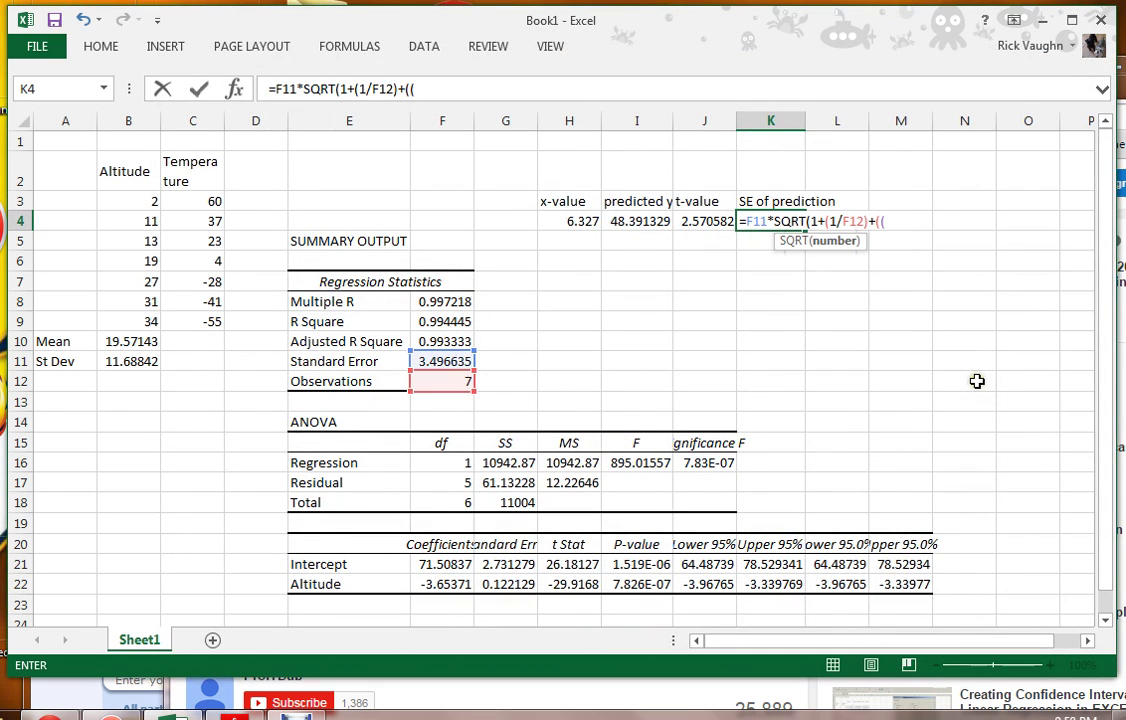
{"action": "left_click", "coordinate": [571, 221]}
{"action": "type", "text": "-"}
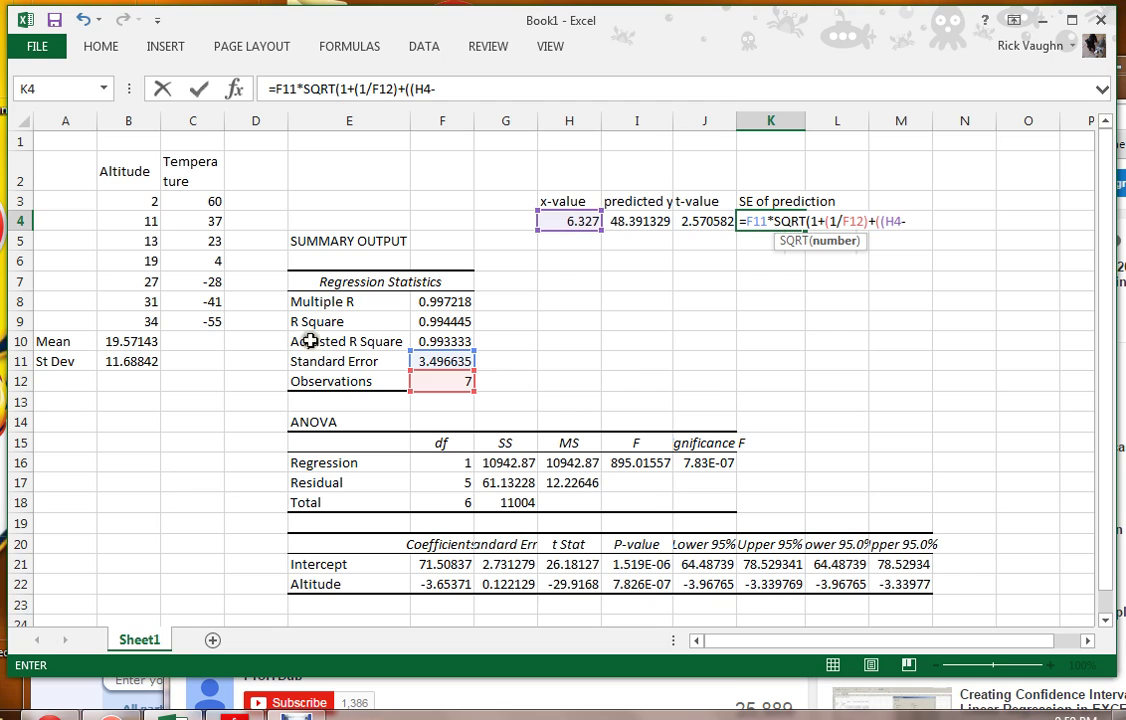
{"action": "left_click", "coordinate": [150, 341]}
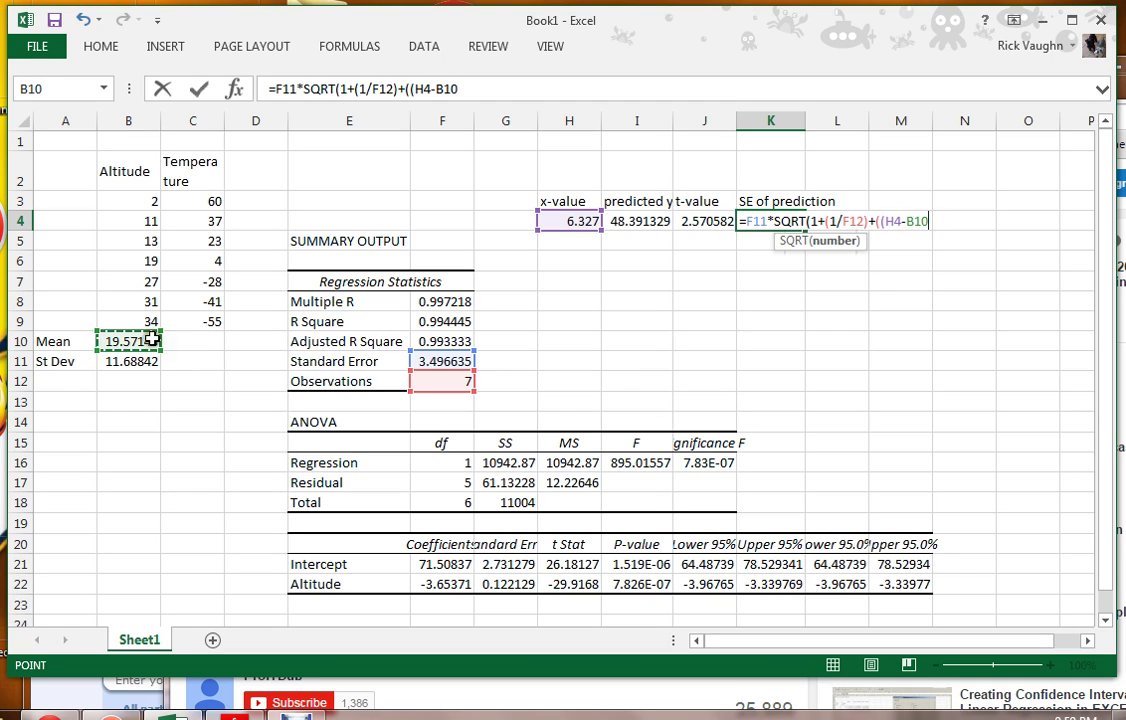
{"action": "type", "text": ")^2)/("}
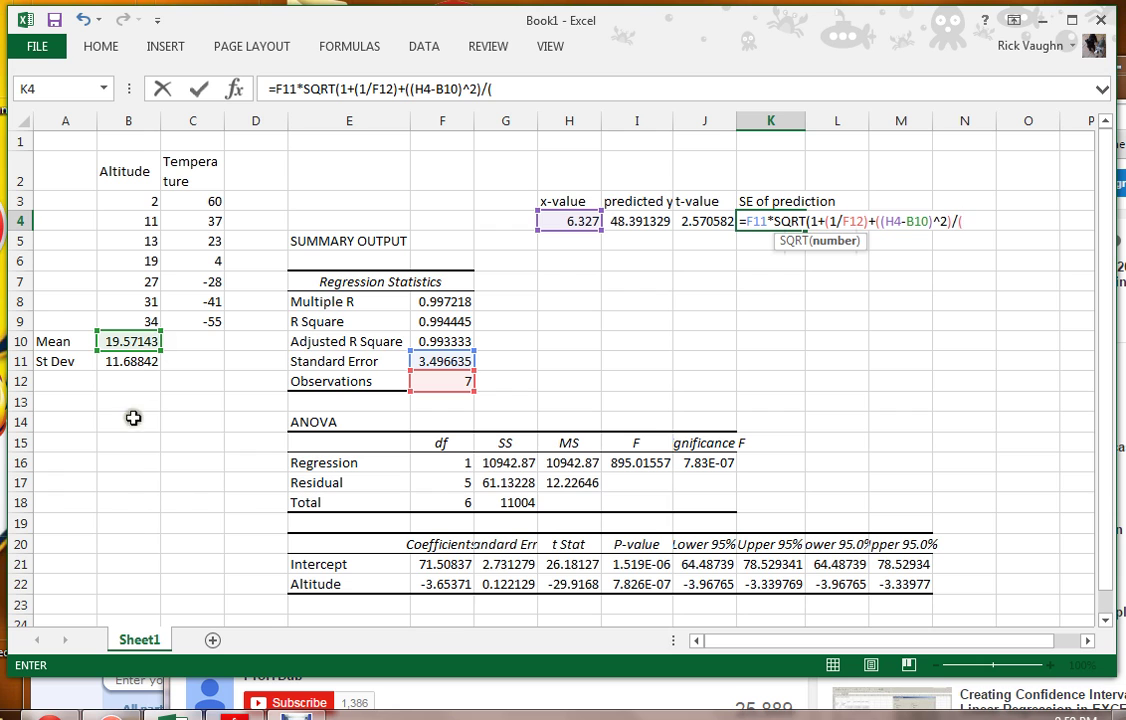
Step: Check the denominator in the YouTube formula, add B11^2 to K4's Excel formula, and decline the suggested correction
{"action": "left_click", "coordinate": [430, 692]}
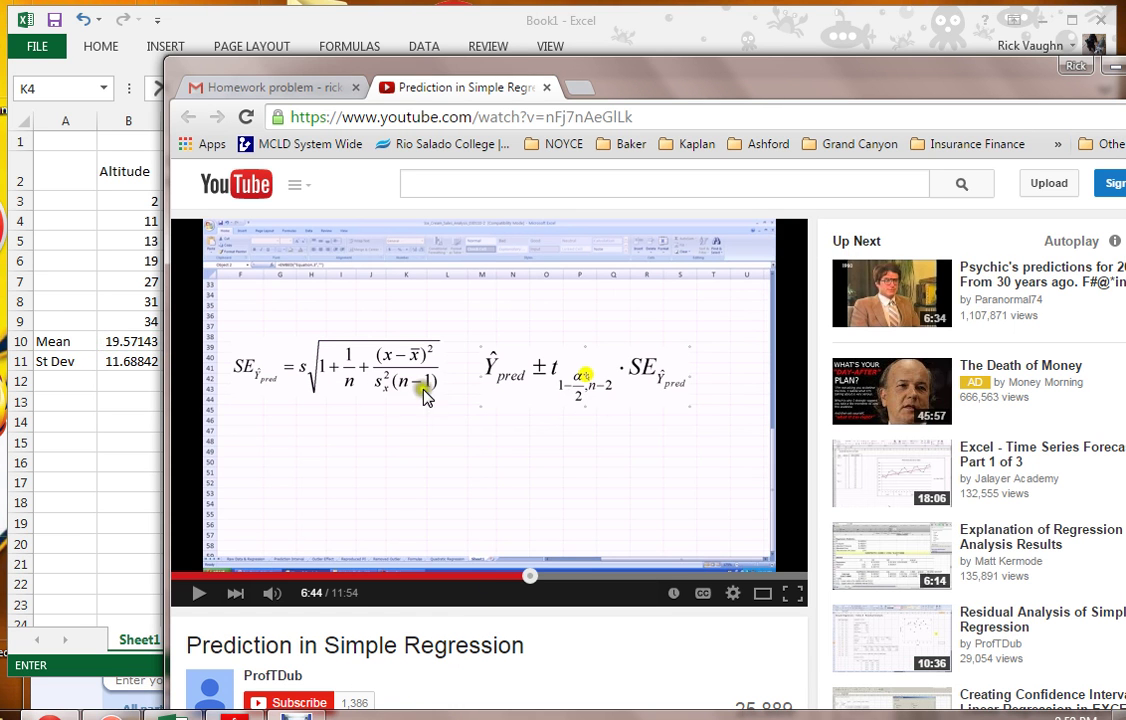
{"action": "left_click", "coordinate": [716, 37]}
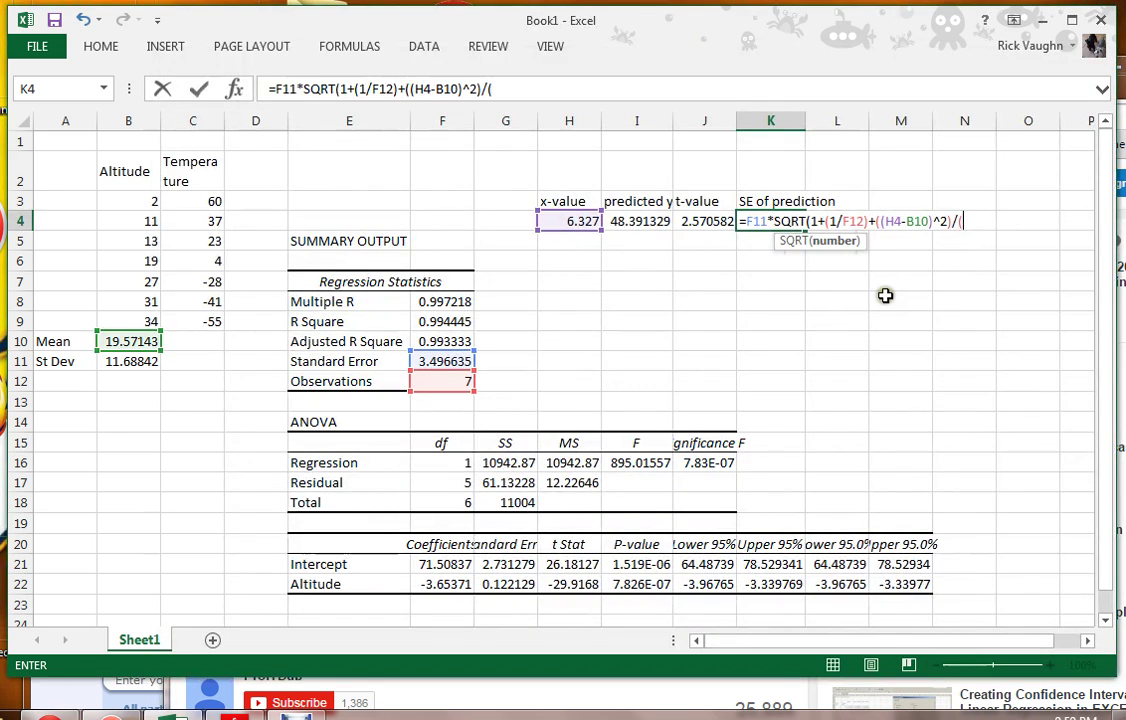
{"action": "left_click", "coordinate": [132, 362]}
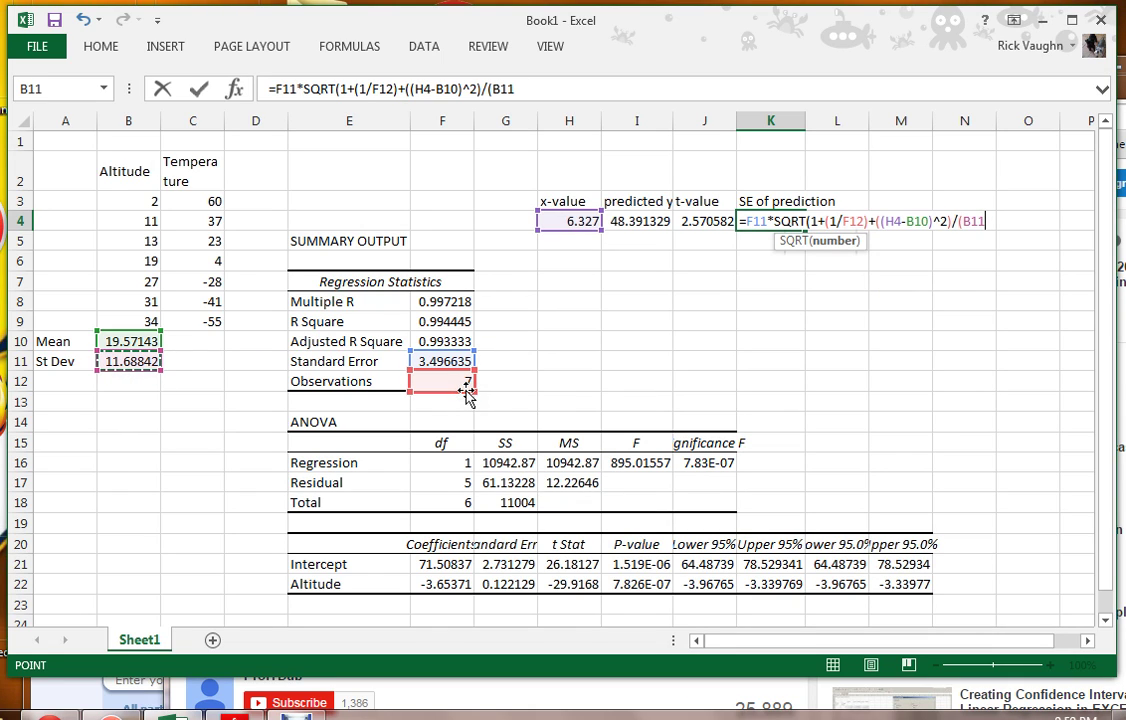
{"action": "type", "text": "^2"}
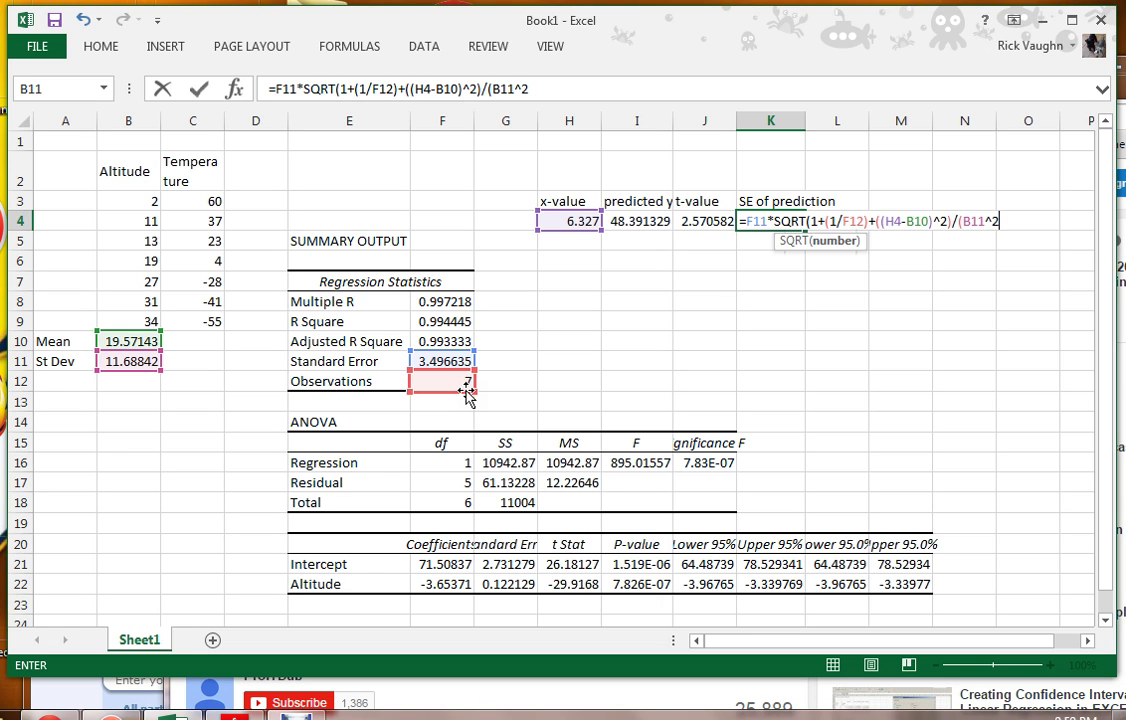
{"action": "key", "text": "Return"}
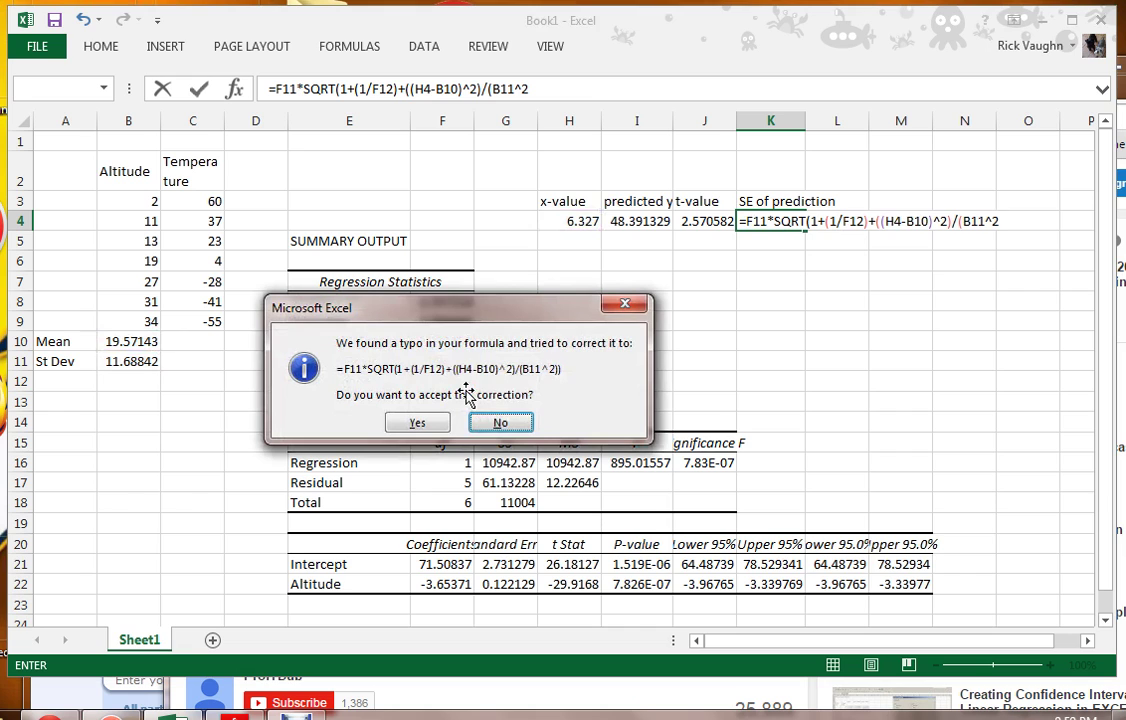
{"action": "left_click", "coordinate": [499, 424]}
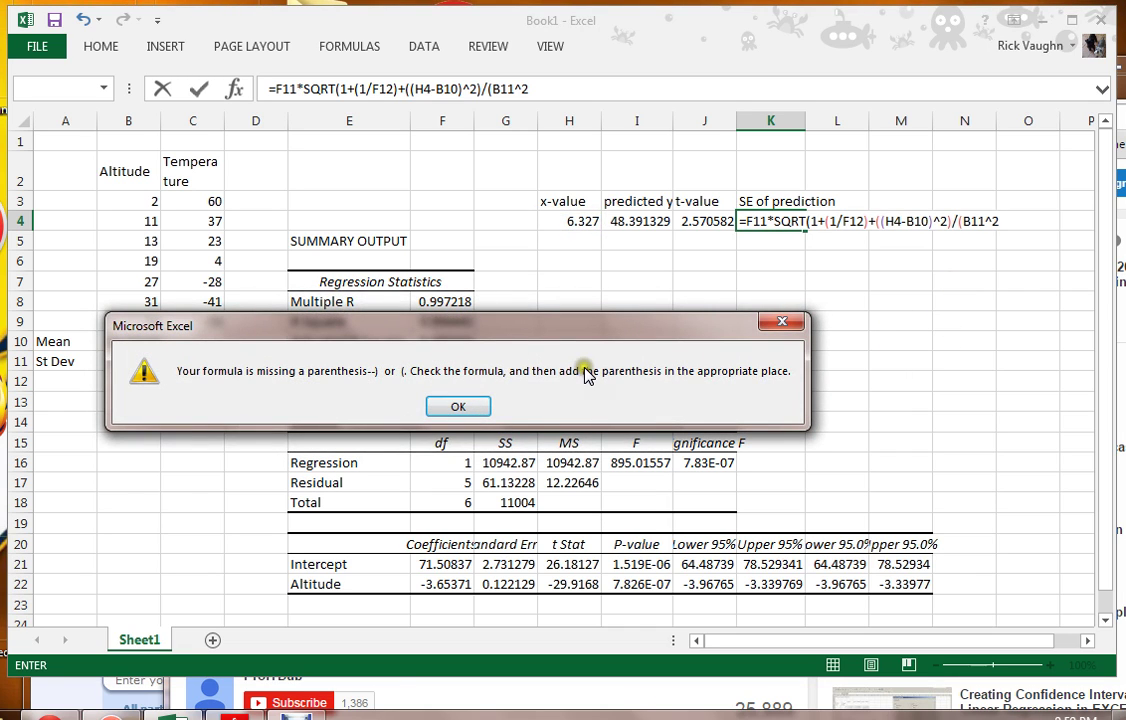
{"action": "left_click", "coordinate": [462, 405]}
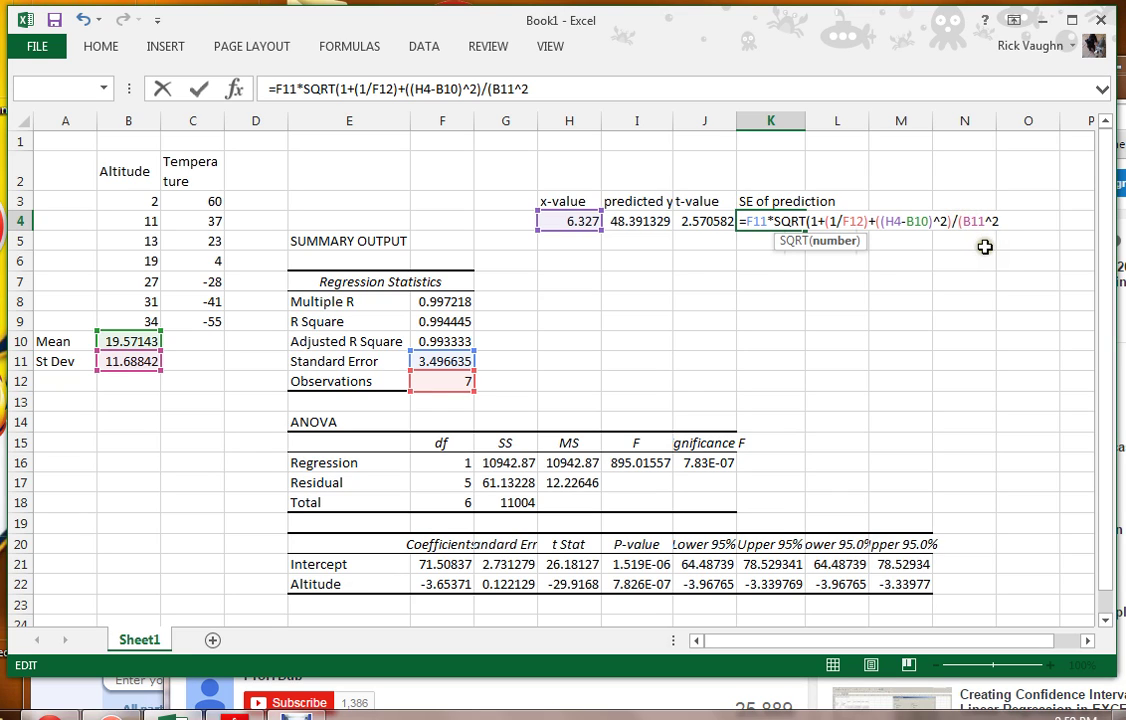
Step: Complete K4's formula as =F11*SQRT(1+(1/F12)+((H4-B10)^2)/((B11^2)*F18)) and widen column K slightly
{"action": "type", "text": "("}
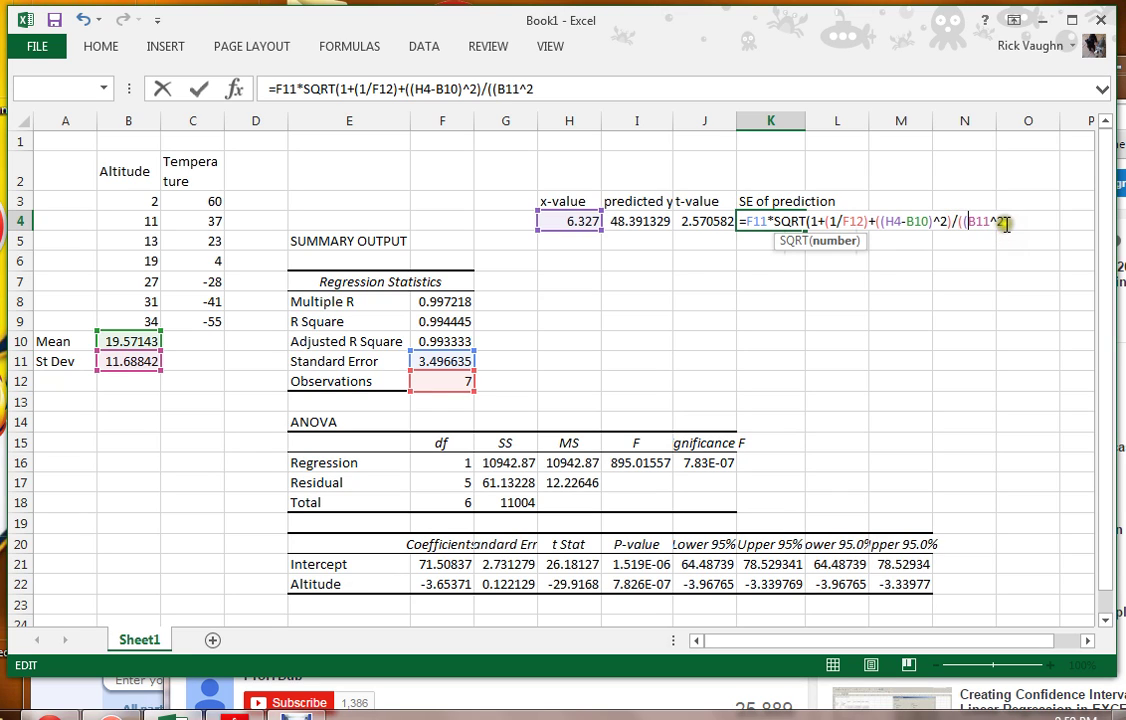
{"action": "left_click", "coordinate": [1004, 221]}
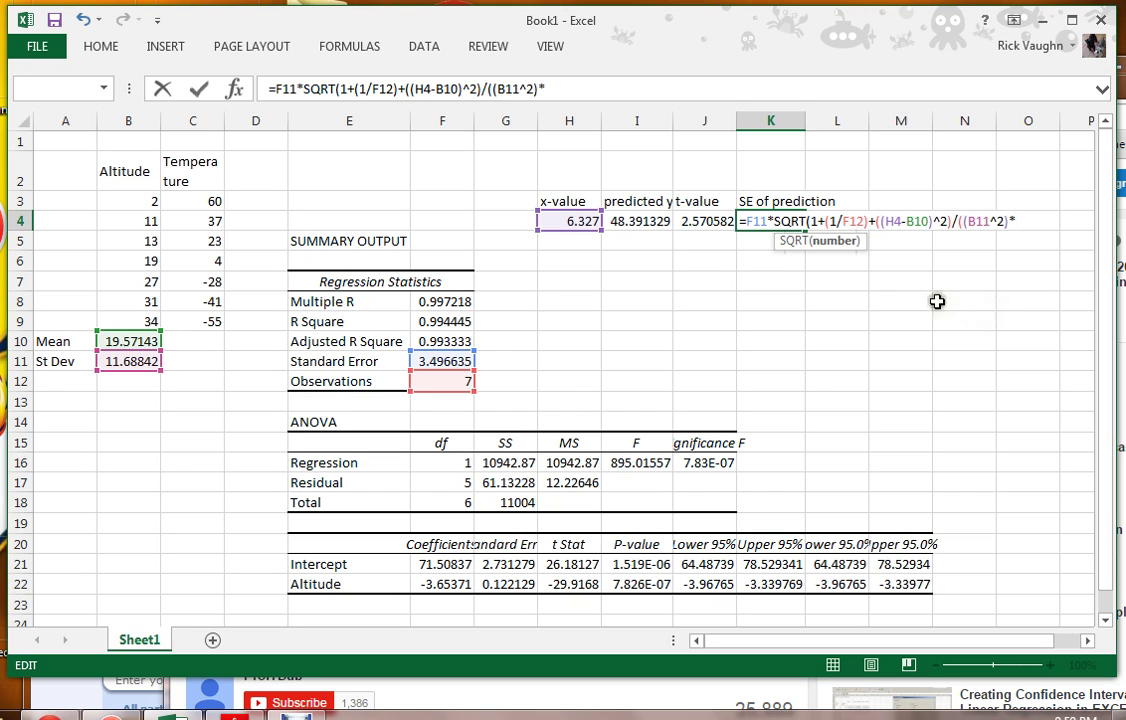
{"action": "left_click", "coordinate": [457, 503]}
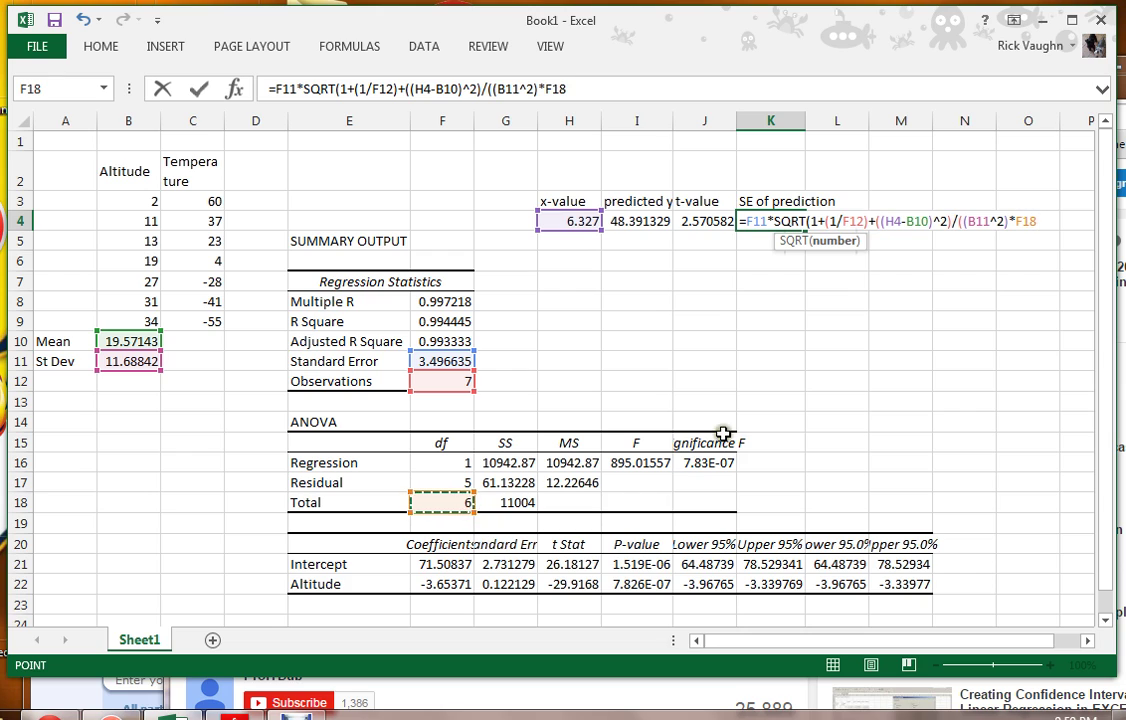
{"action": "type", "text": ")"}
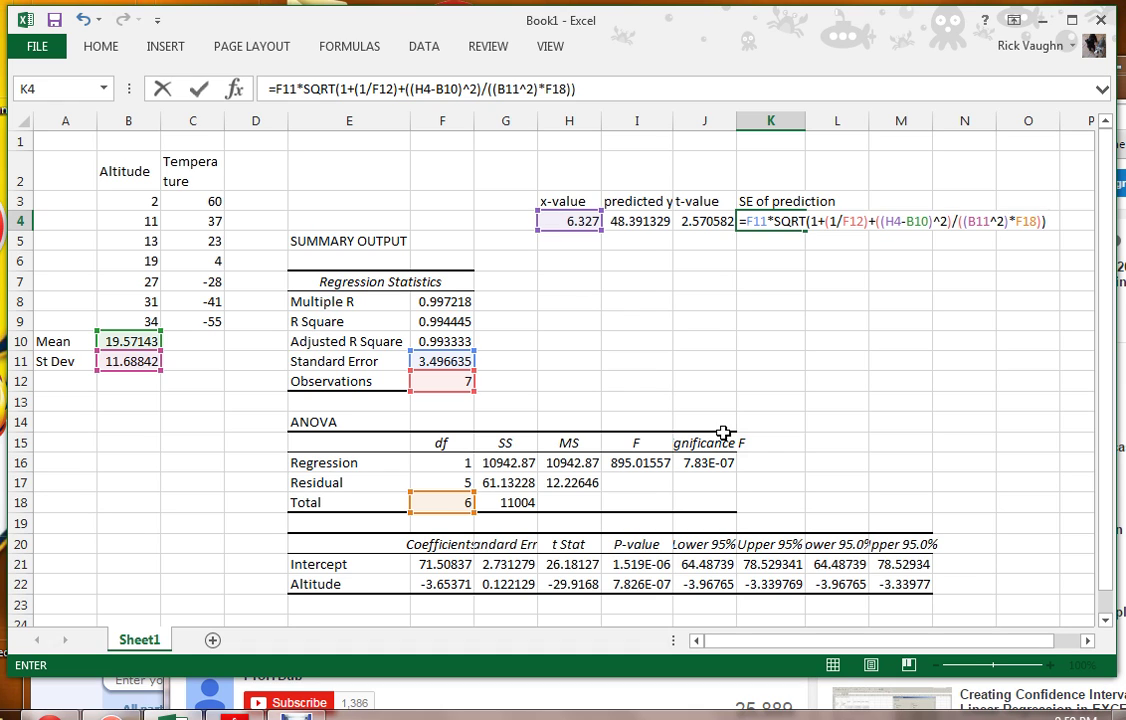
{"action": "key", "text": "Return"}
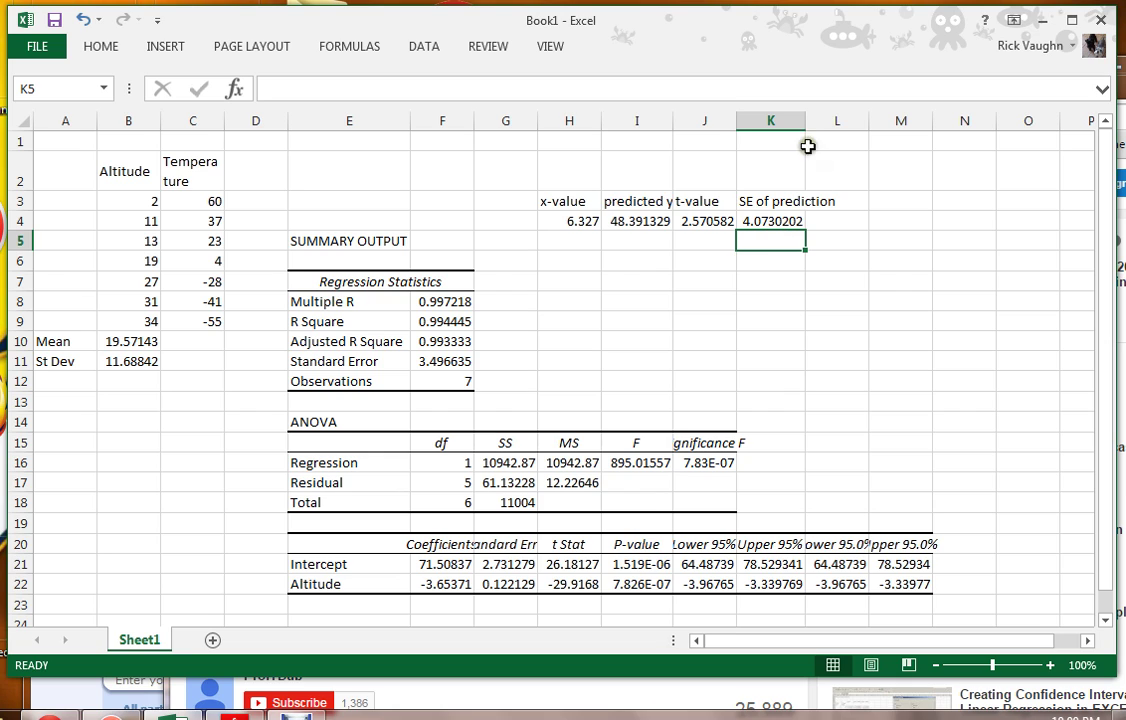
{"action": "left_click_drag", "start_coordinate": [803, 121], "coordinate": [817, 121]}
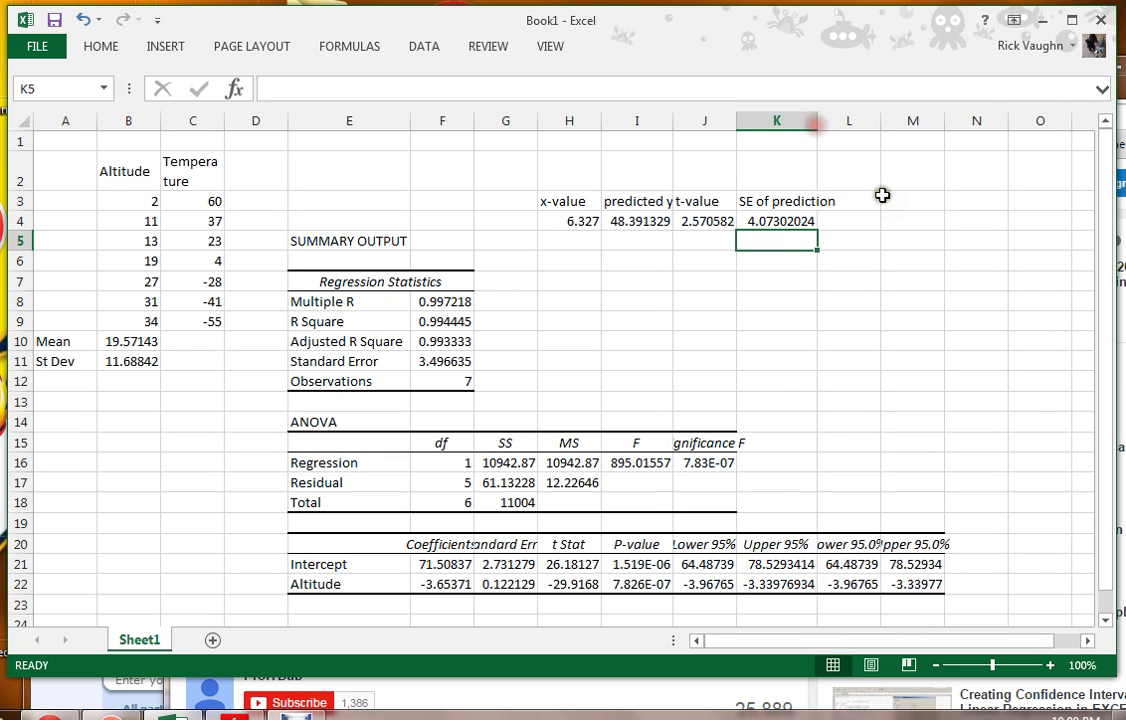
Step: Label M3 "ME" and calculate the margin of error in M4 with =J4*K4
{"action": "left_click", "coordinate": [890, 205]}
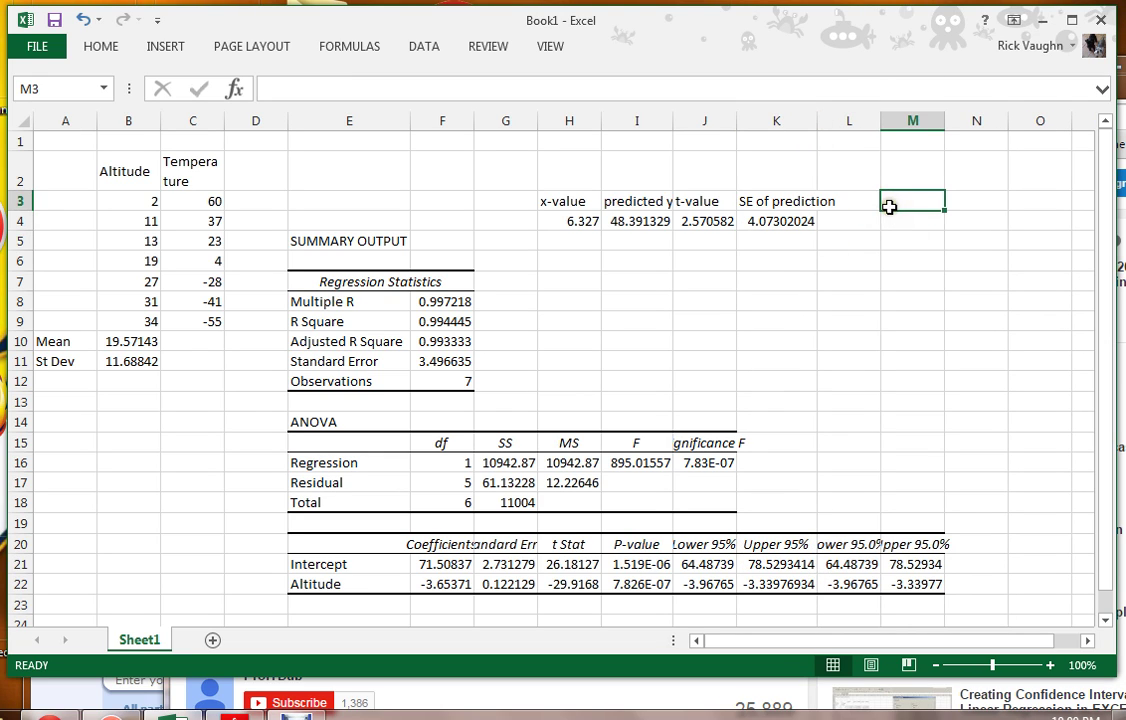
{"action": "type", "text": "ME"}
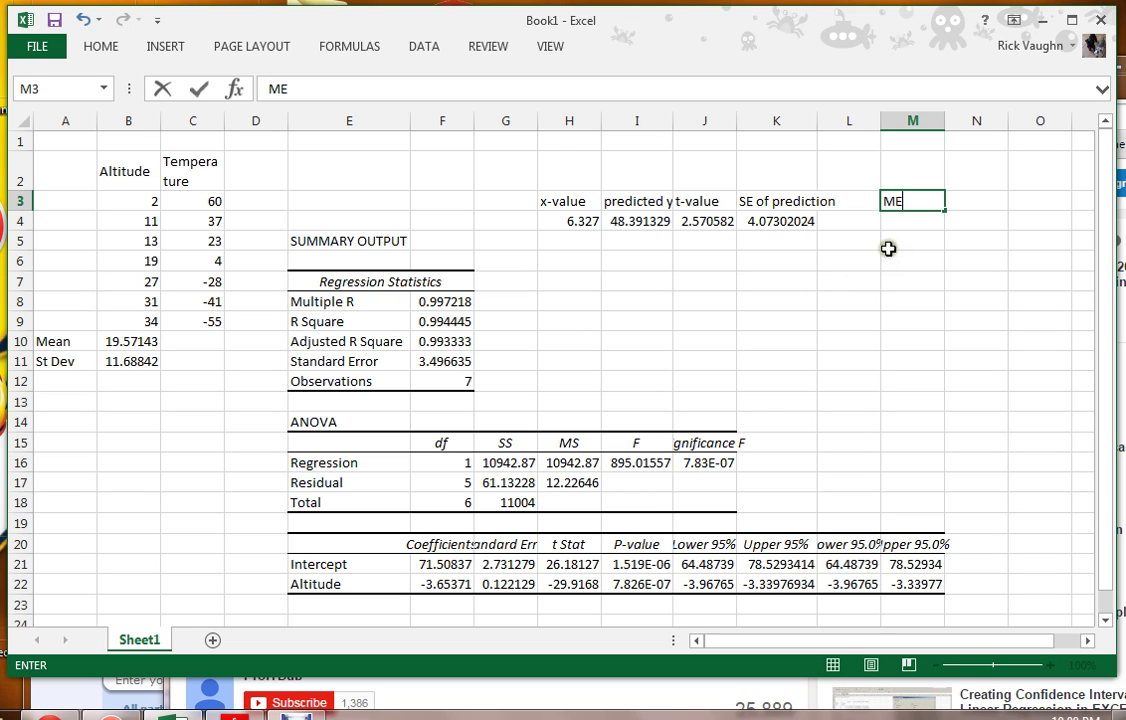
{"action": "left_click", "coordinate": [896, 225]}
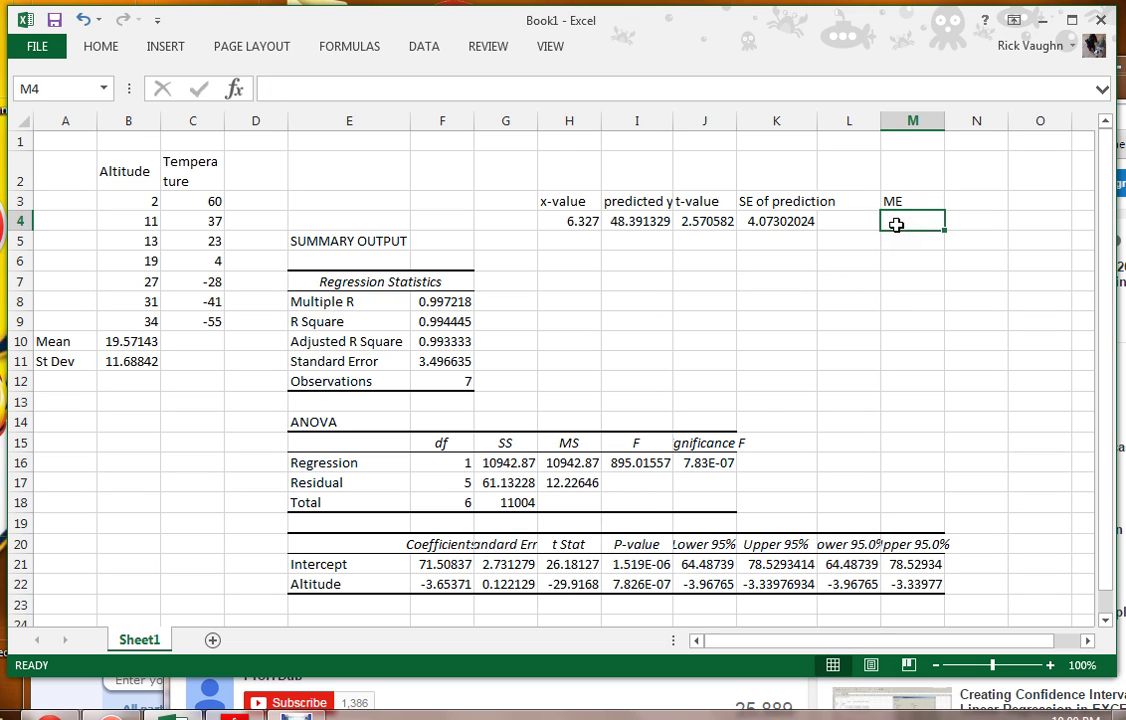
{"action": "type", "text": "="}
{"action": "left_click", "coordinate": [726, 220]}
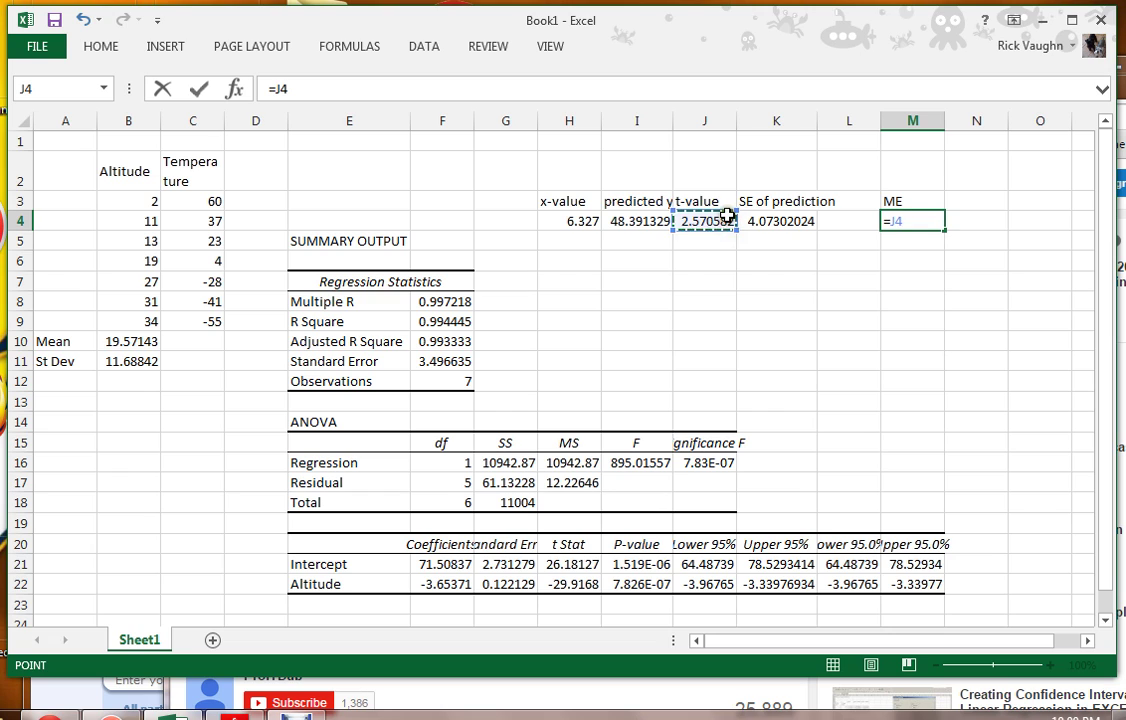
{"action": "type", "text": "*"}
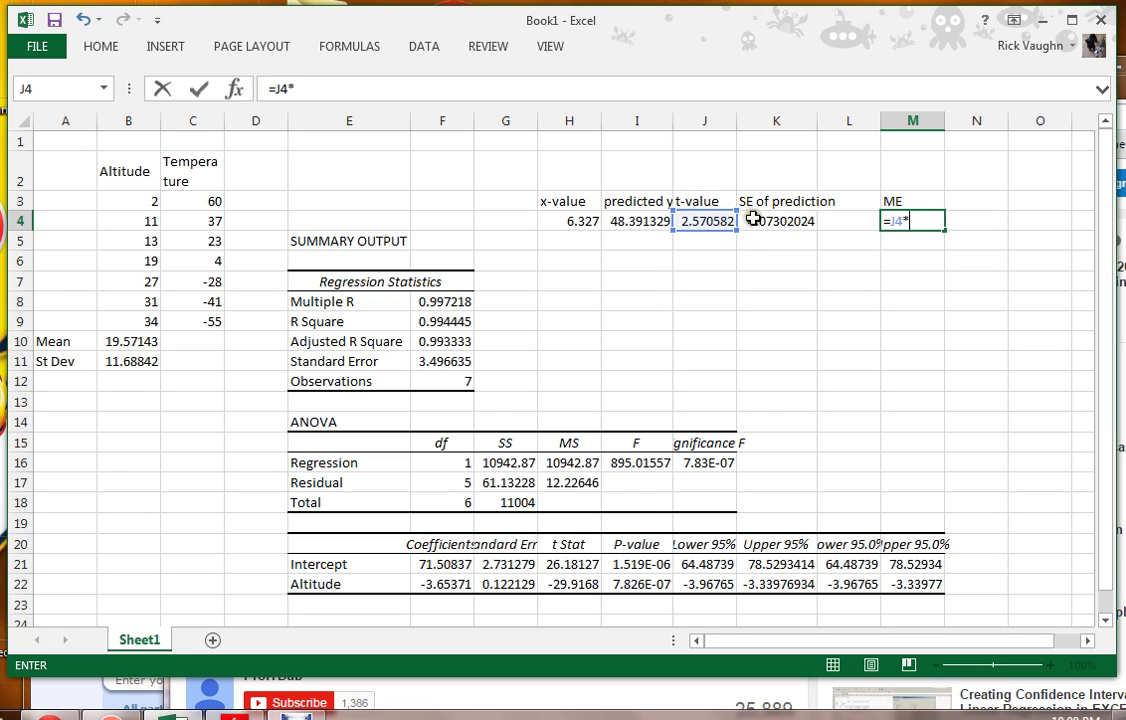
{"action": "left_click", "coordinate": [752, 221]}
{"action": "key", "text": "Return"}
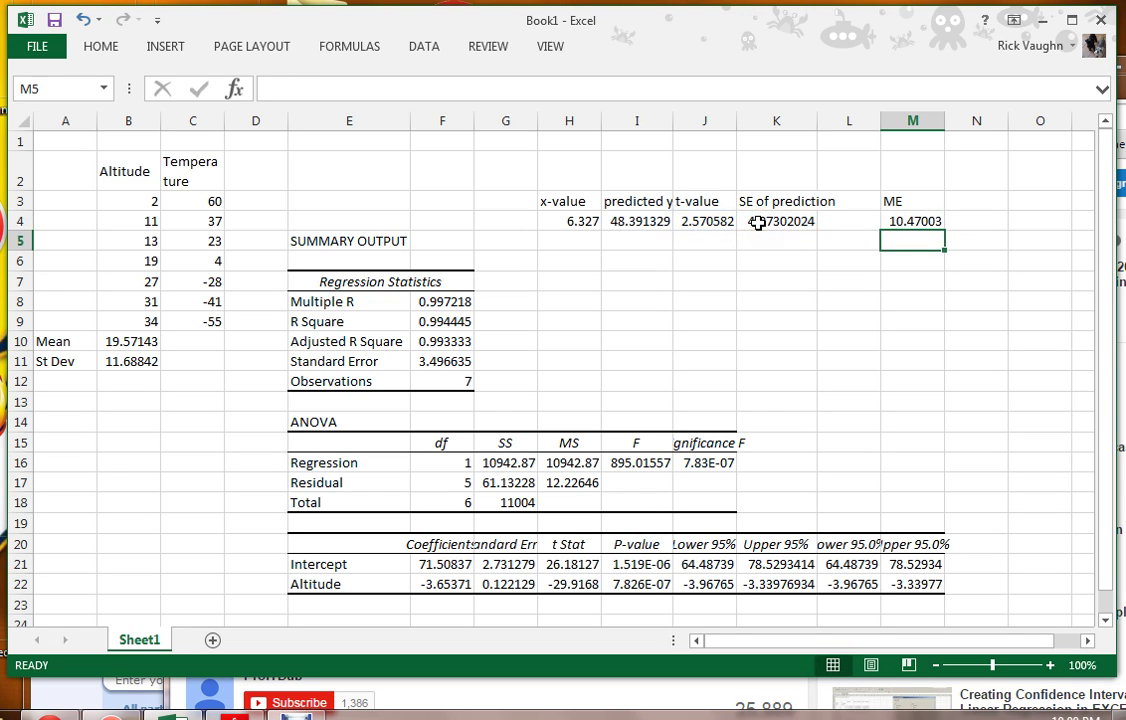
{"action": "left_click", "coordinate": [688, 281]}
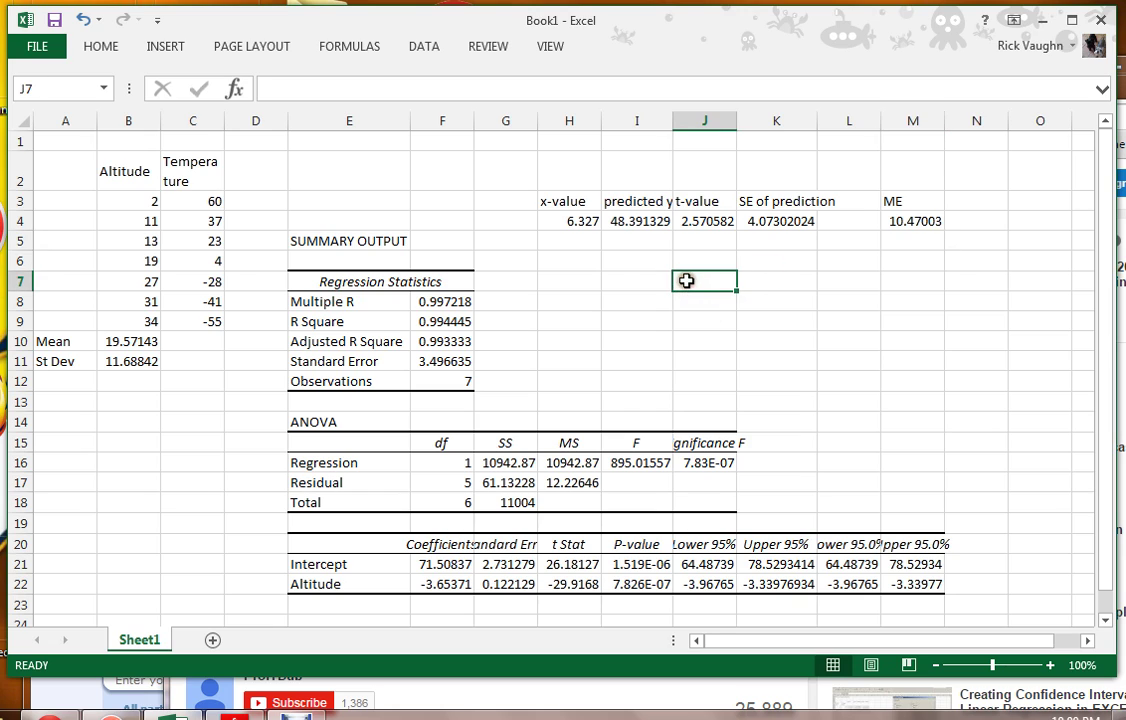
Step: Label J7 "Upper" and J8 "Lower" for the prediction interval limits
{"action": "type", "text": "Upper"}
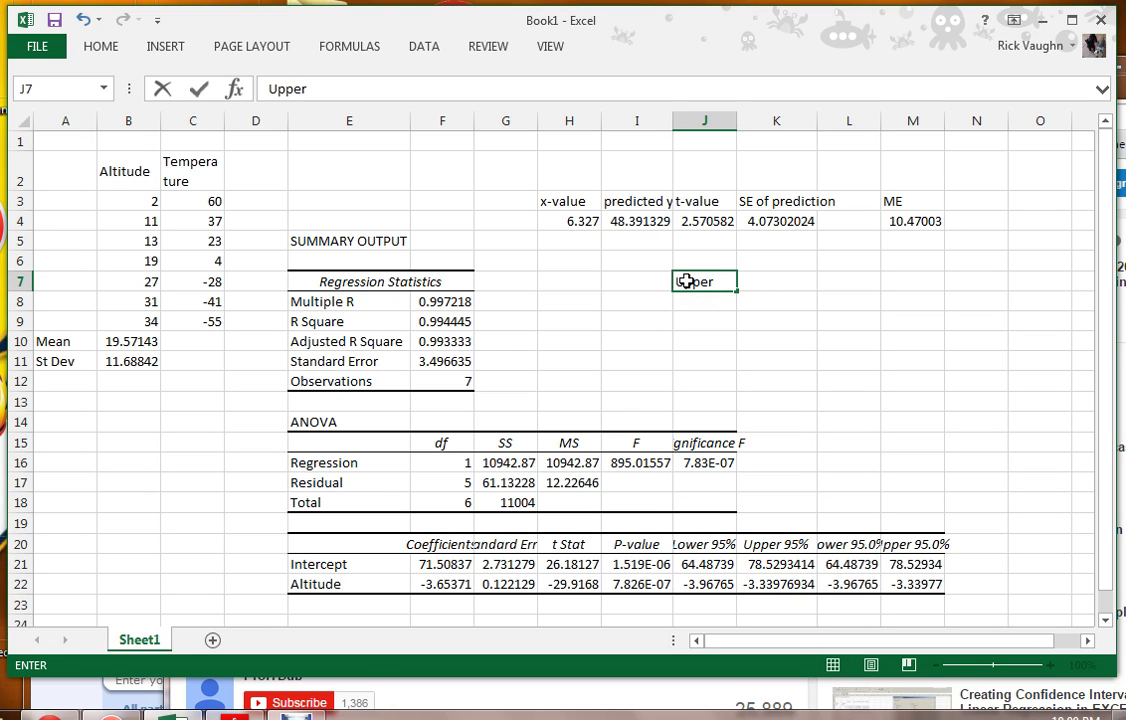
{"action": "left_click", "coordinate": [709, 303]}
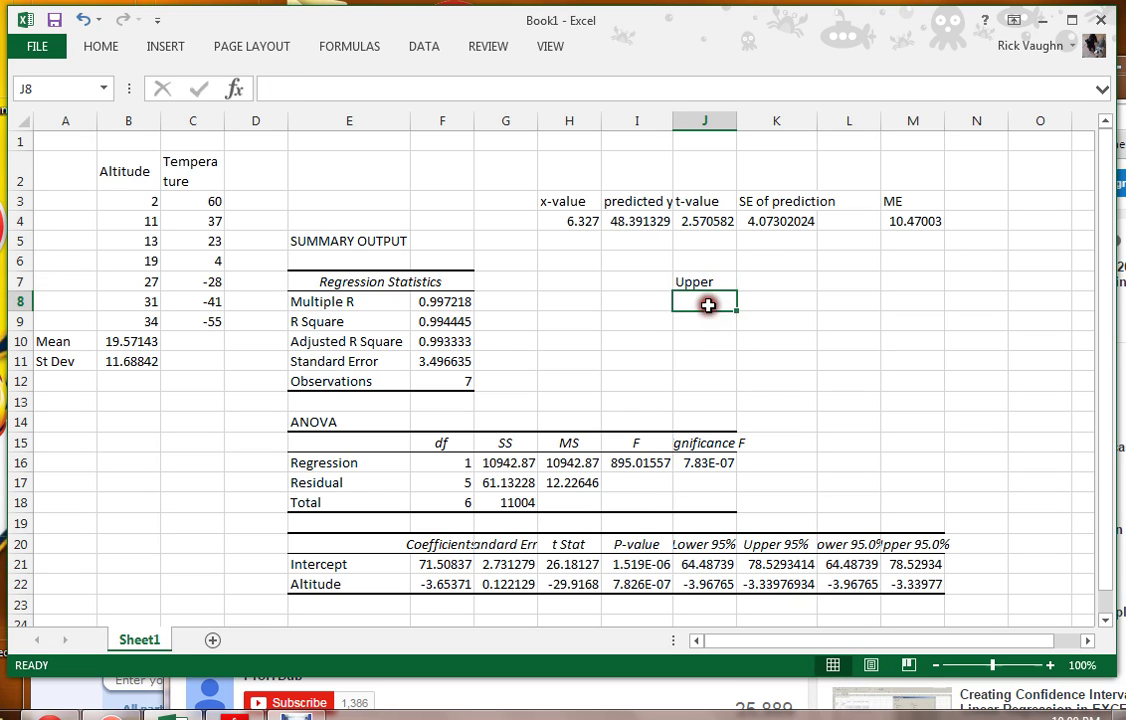
{"action": "type", "text": "Lower"}
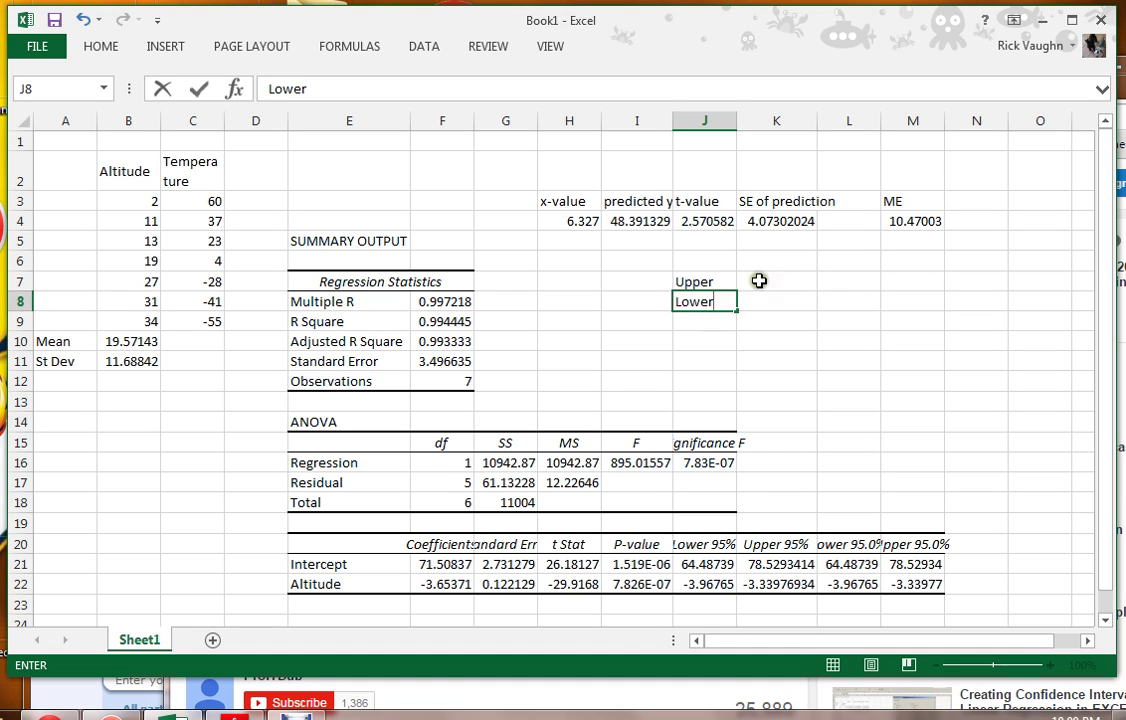
Step: Calculate the upper prediction limit in K7 with =I4+M4
{"action": "left_click", "coordinate": [779, 283]}
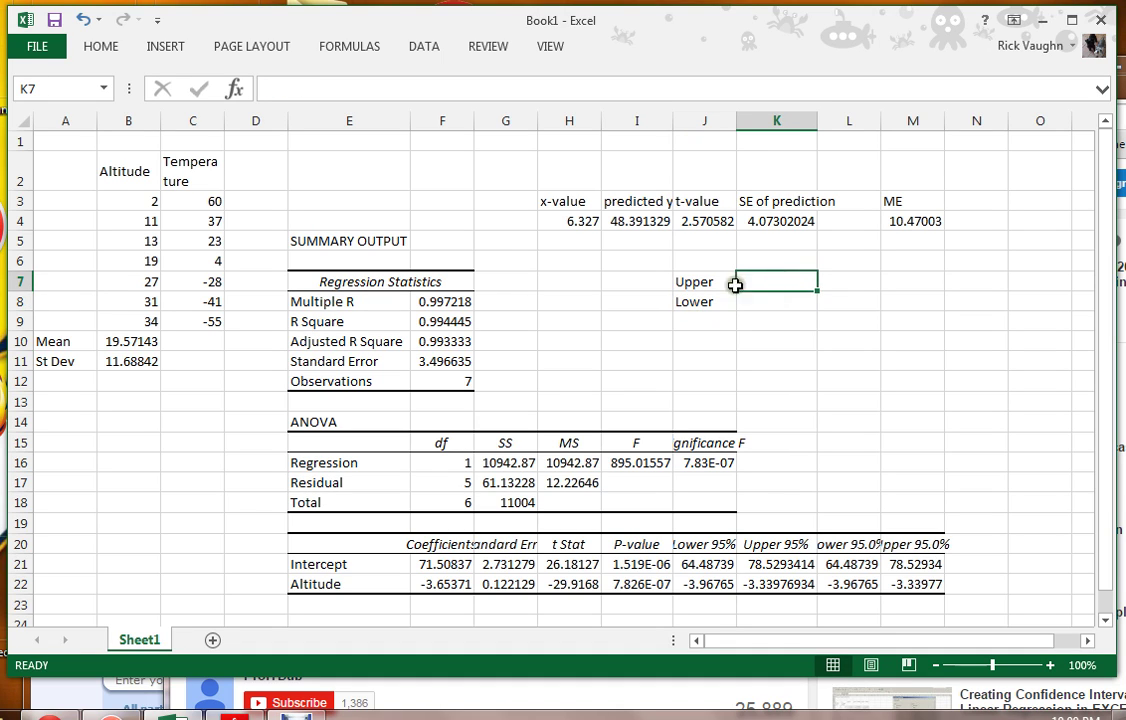
{"action": "type", "text": "="}
{"action": "left_click", "coordinate": [568, 221]}
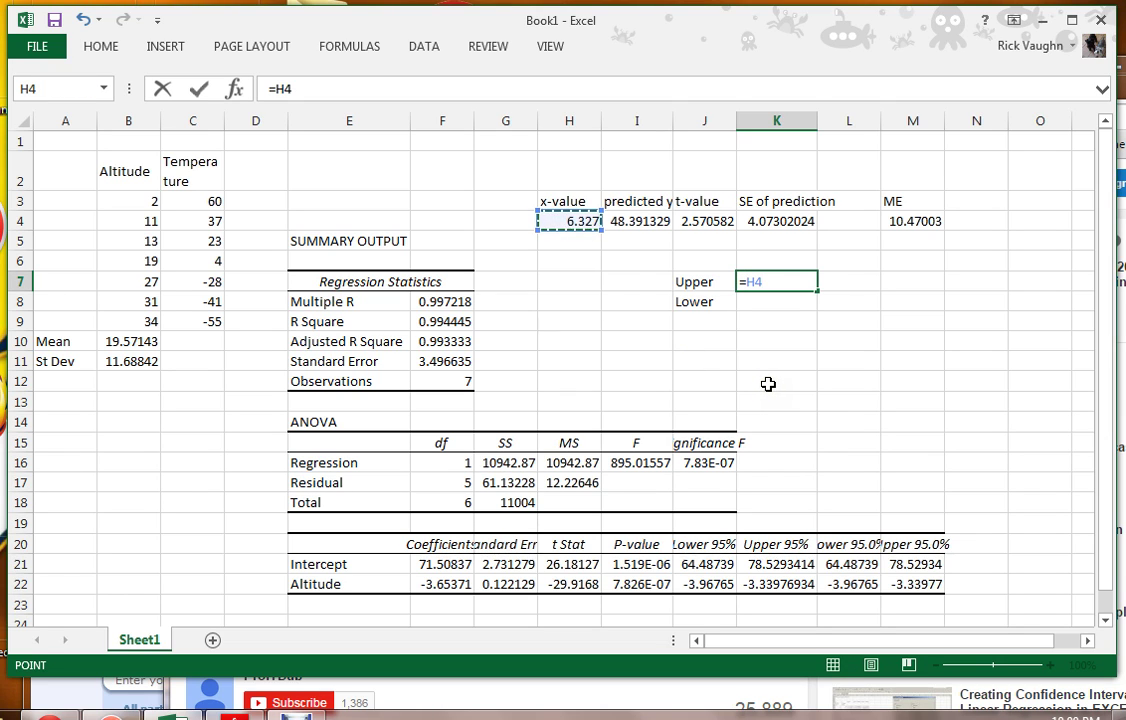
{"action": "key", "text": "BackSpace"}
{"action": "key", "text": "BackSpace"}
{"action": "left_click", "coordinate": [656, 221]}
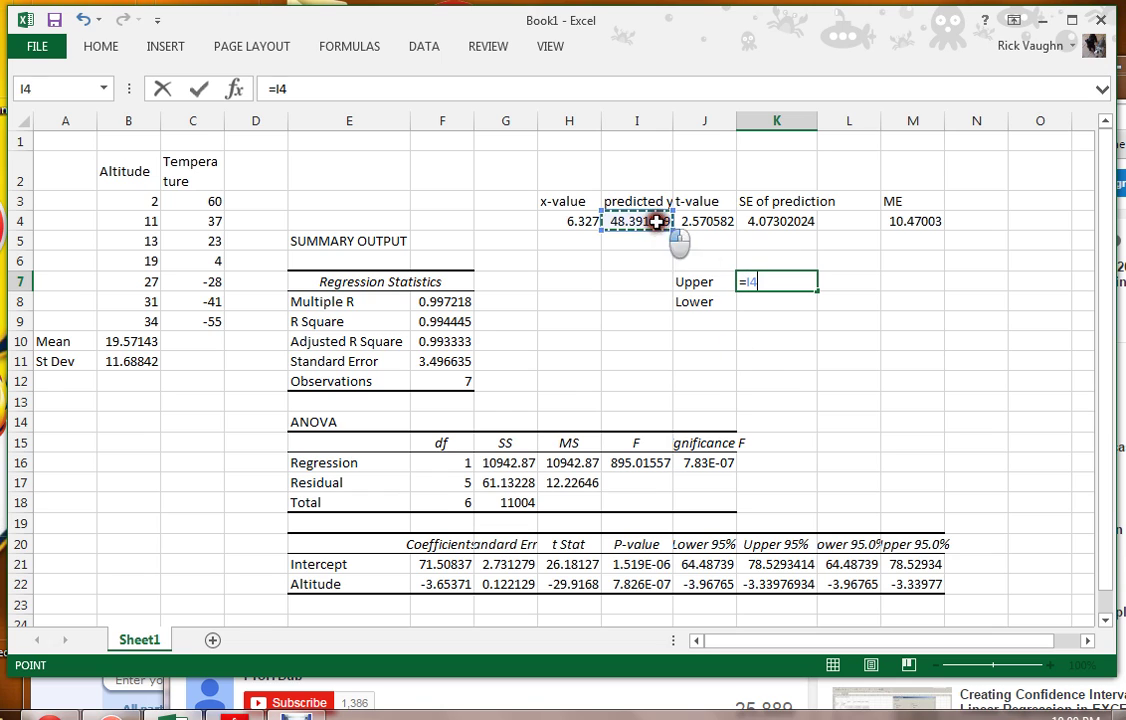
{"action": "type", "text": "+"}
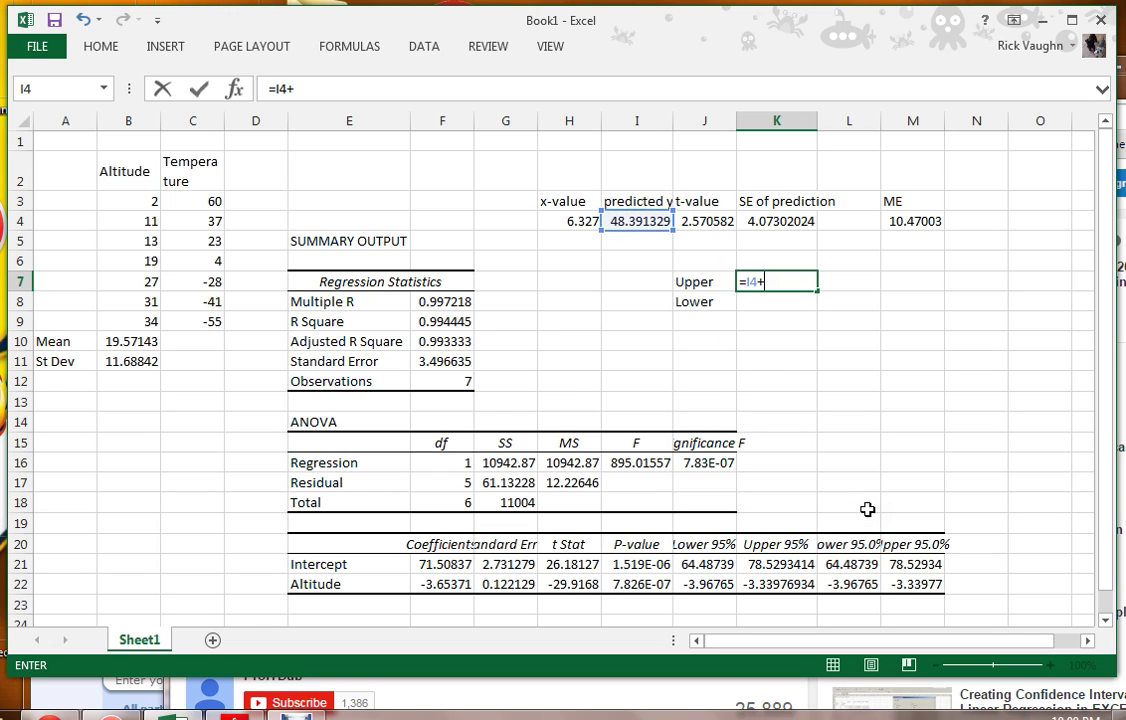
{"action": "left_click", "coordinate": [926, 222]}
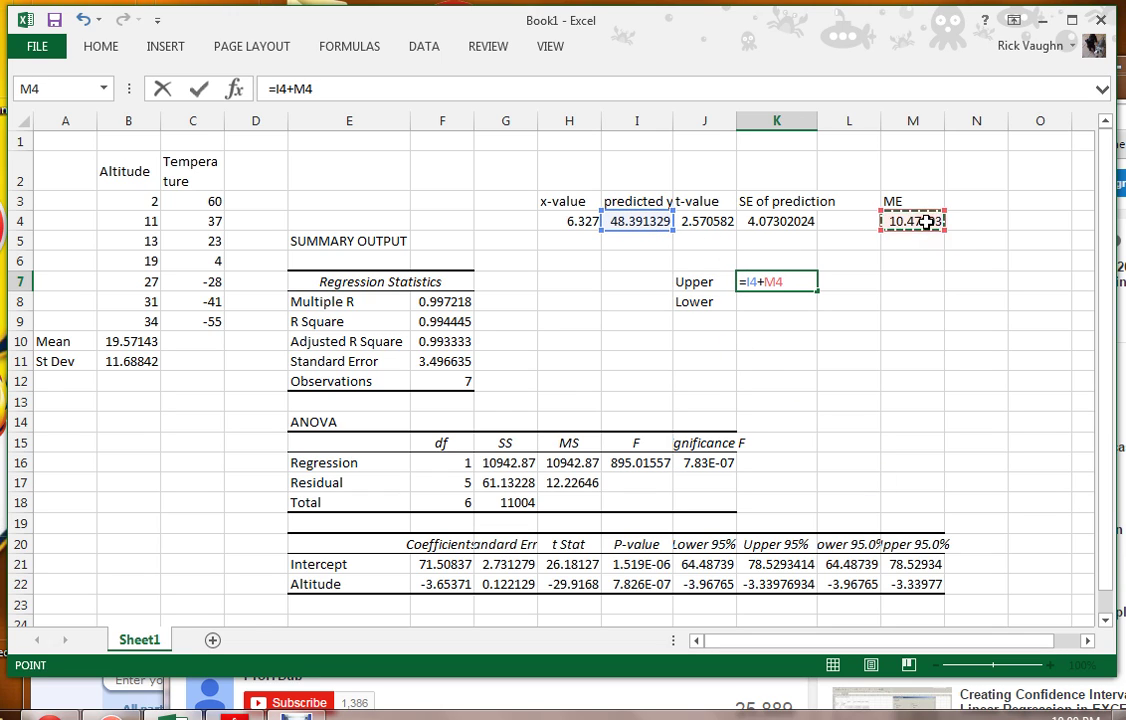
{"action": "key", "text": "Return"}
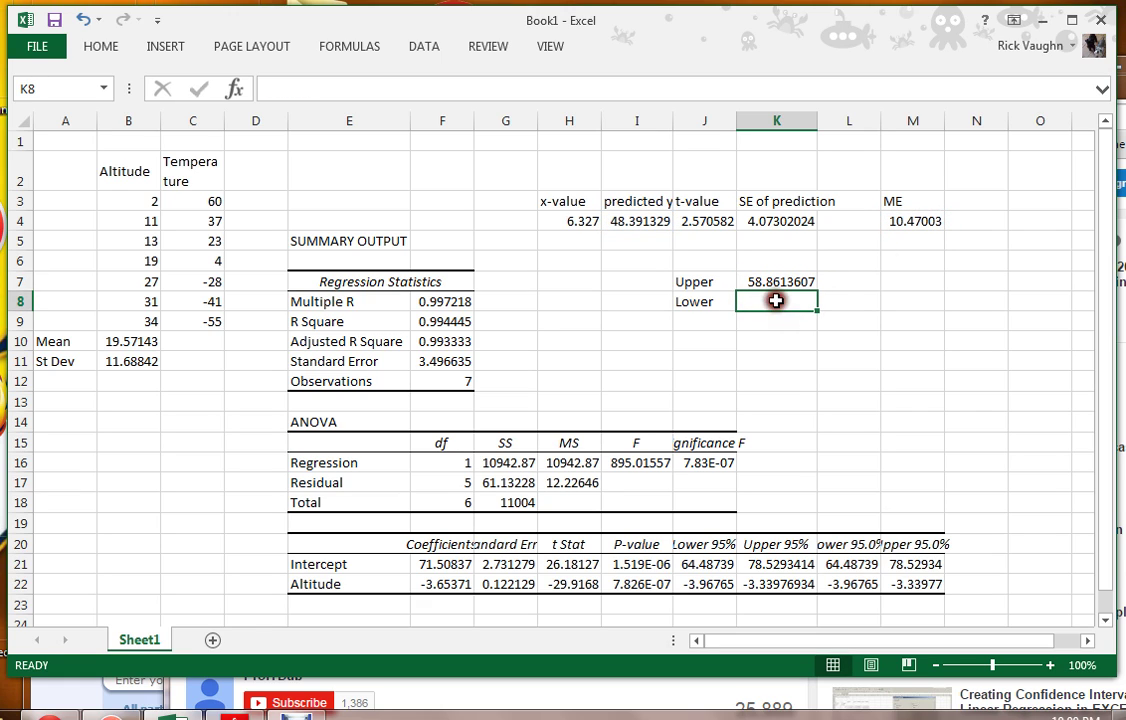
Step: Calculate the lower prediction limit in K8 with =I4-M4
{"action": "type", "text": "="}
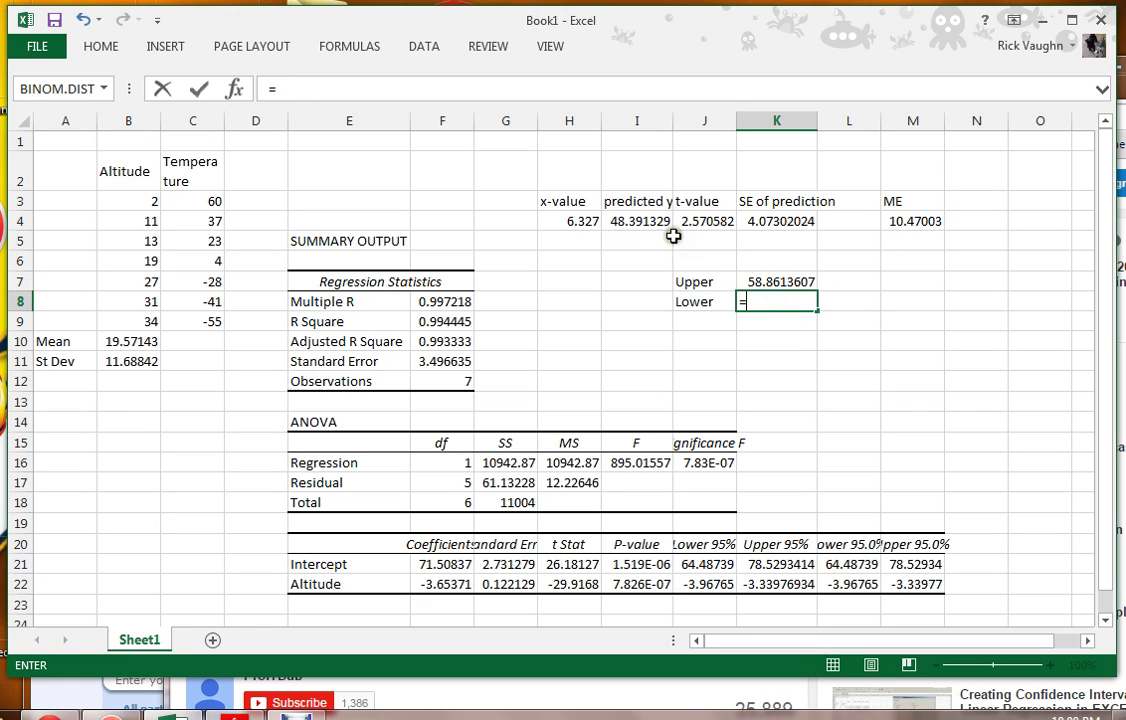
{"action": "left_click", "coordinate": [636, 221]}
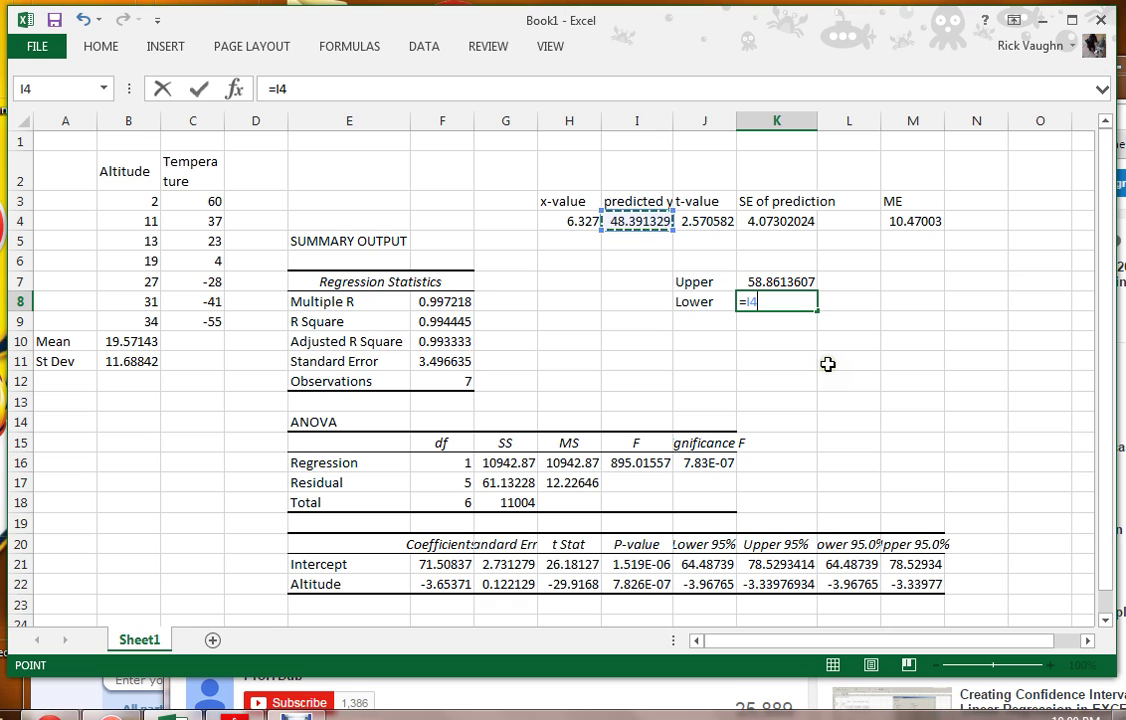
{"action": "type", "text": "-"}
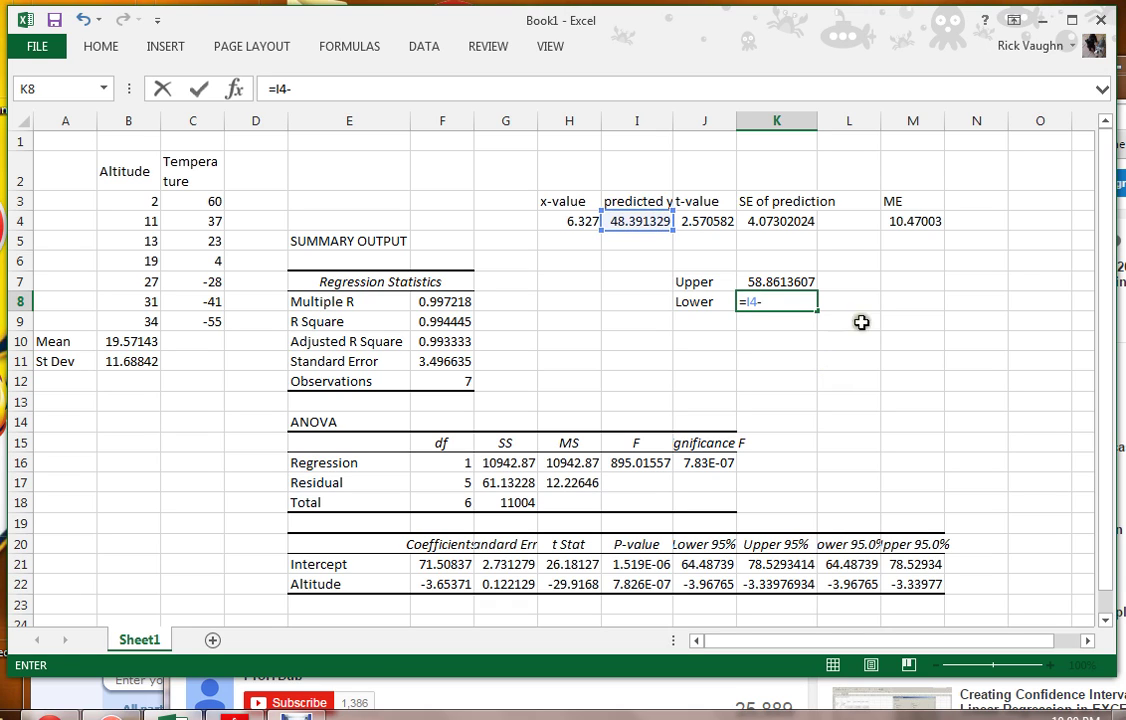
{"action": "left_click", "coordinate": [908, 226]}
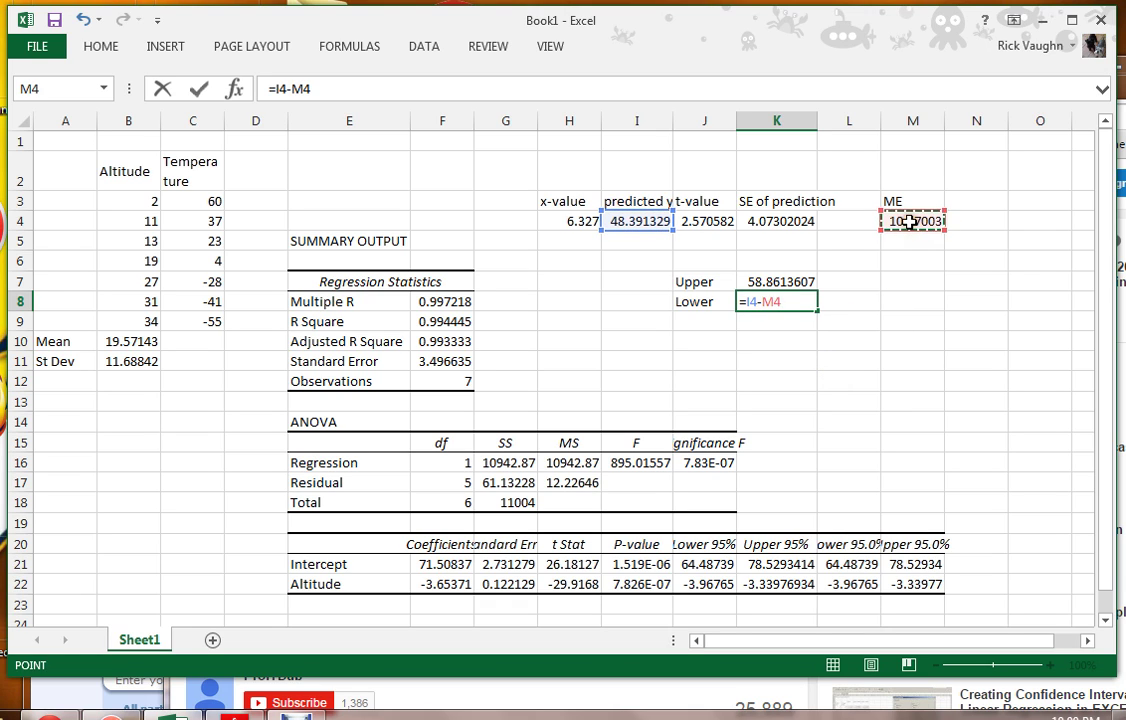
{"action": "key", "text": "Return"}
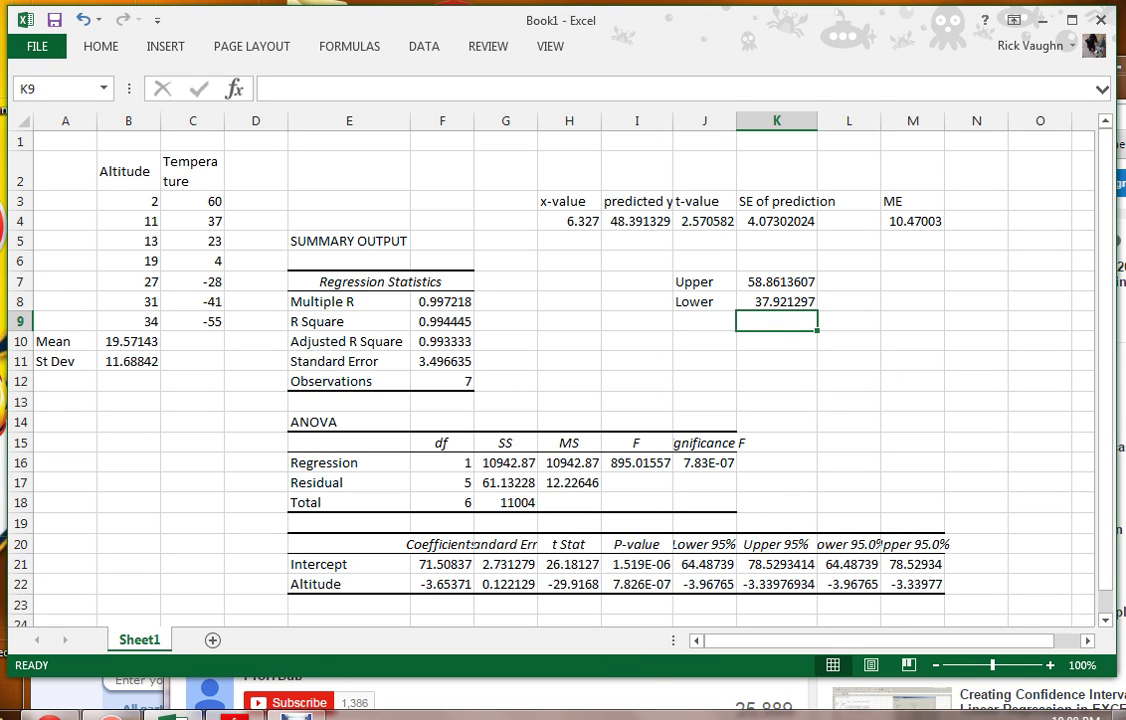
Step: Switch to the homework in Firefox, check the limits in Excel, and enter 37.9213 as part c's lower bound
{"action": "mouse_move", "coordinate": [110, 712]}
{"action": "left_click", "coordinate": [357, 641]}
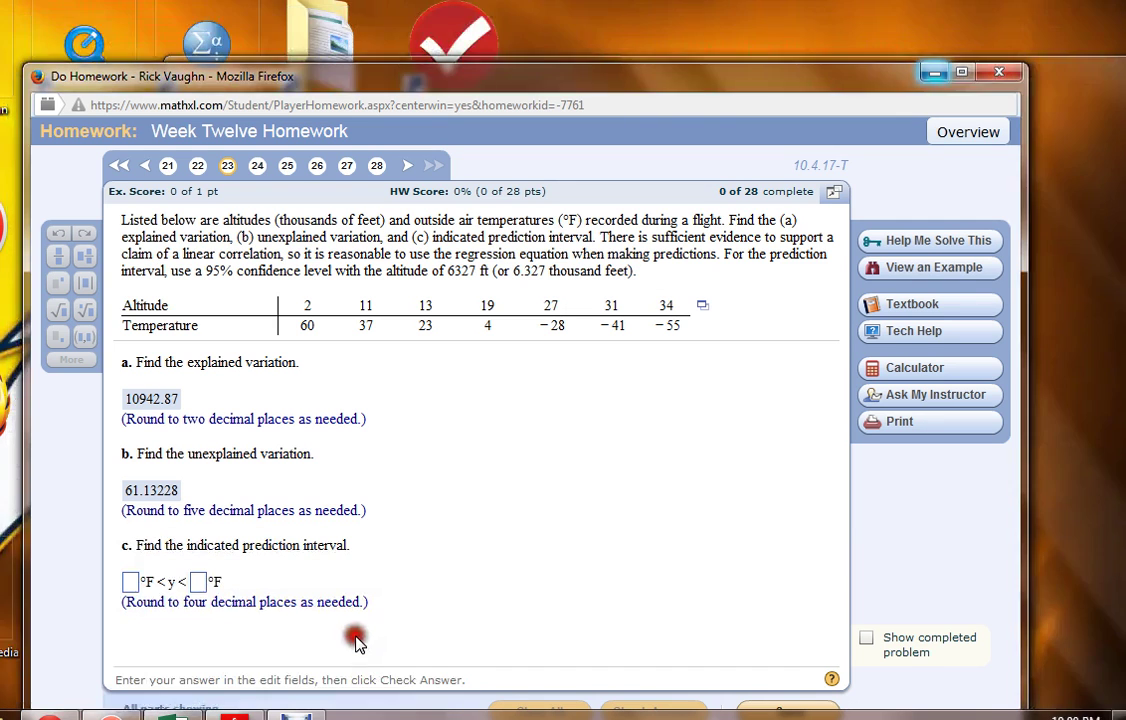
{"action": "left_click", "coordinate": [129, 581]}
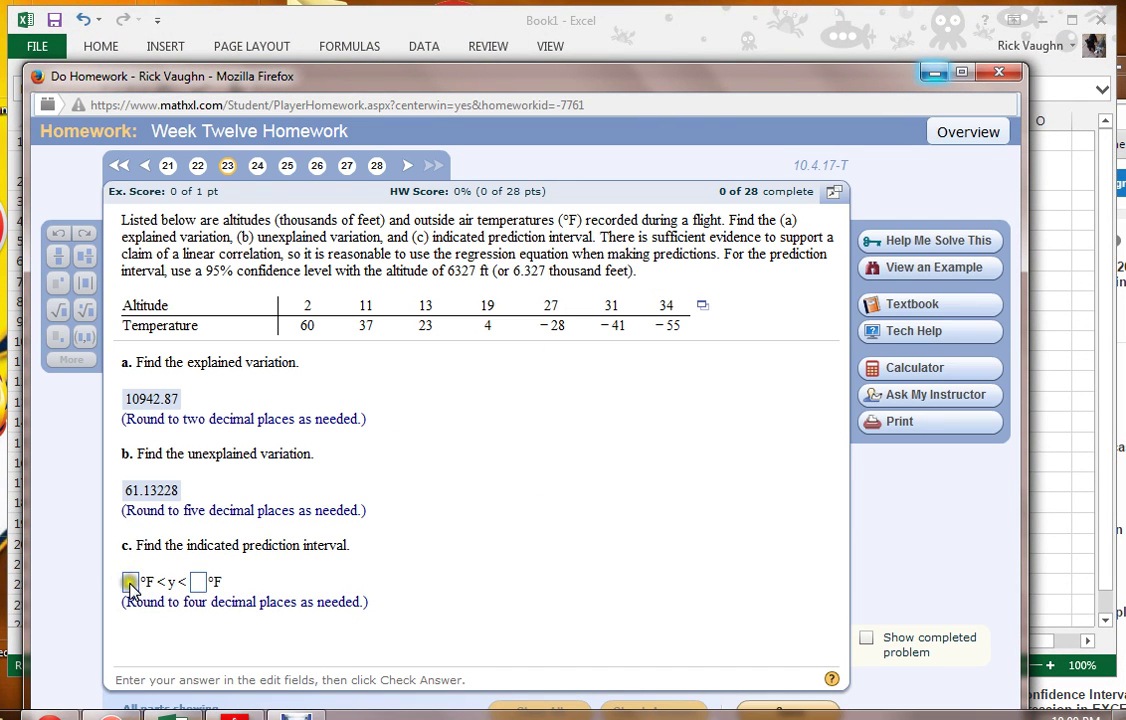
{"action": "left_click", "coordinate": [462, 332]}
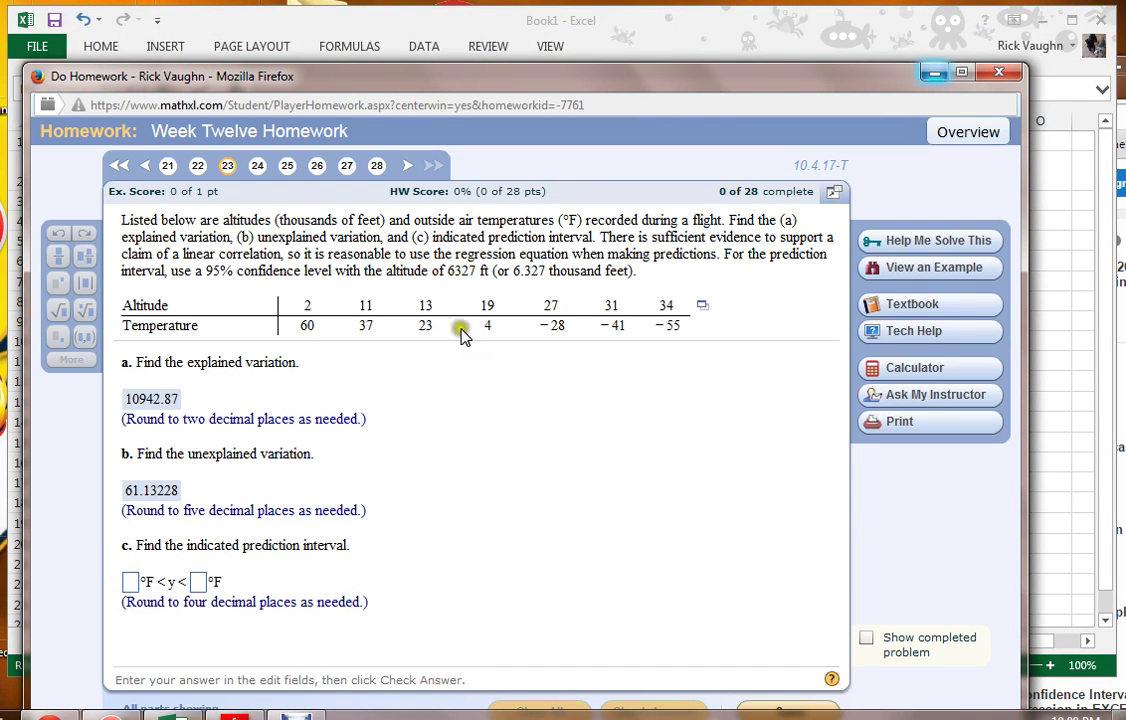
{"action": "left_click", "coordinate": [729, 33]}
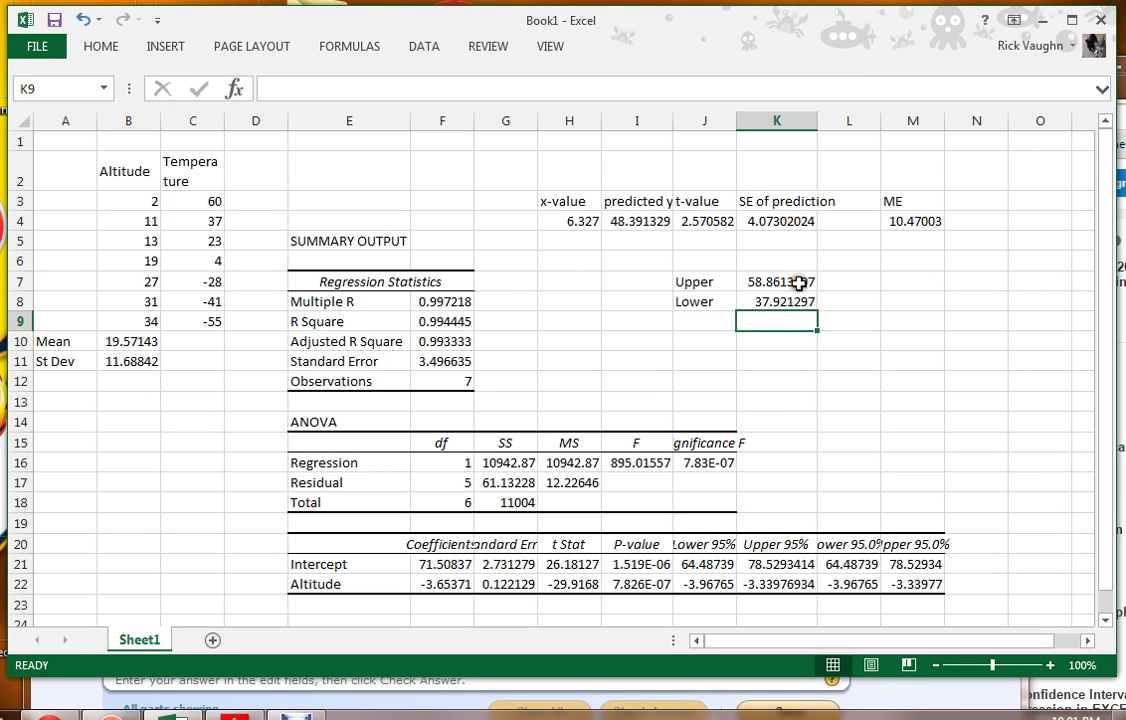
{"action": "left_click", "coordinate": [395, 703]}
{"action": "left_click", "coordinate": [128, 581]}
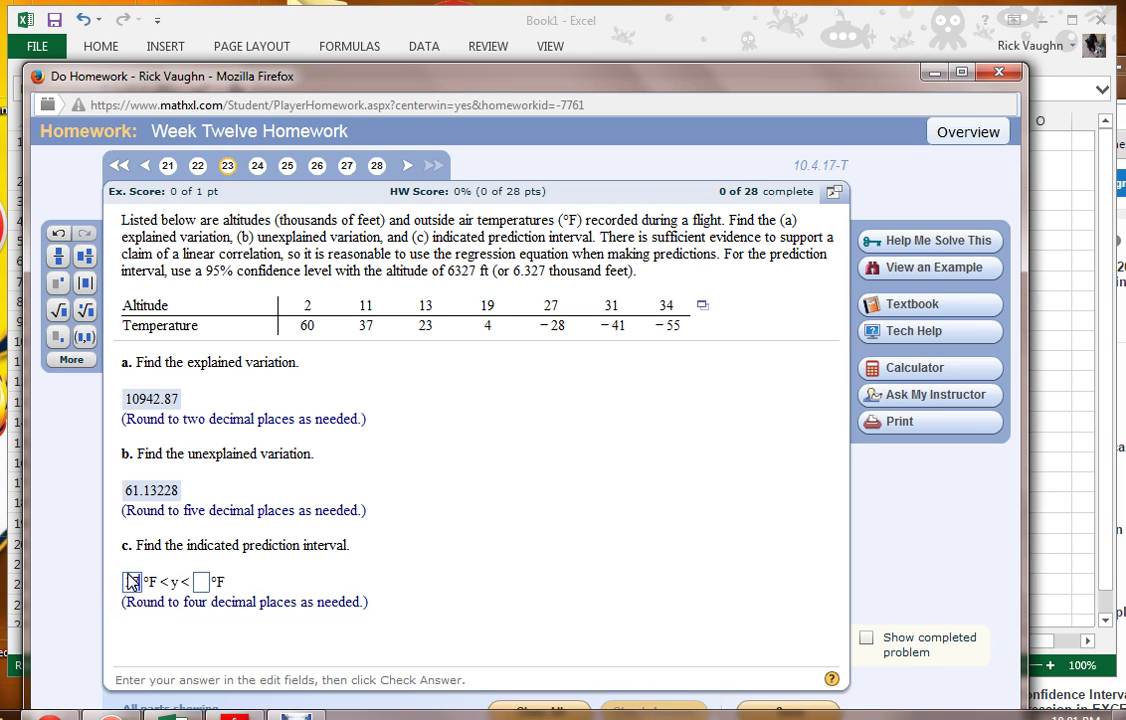
{"action": "type", "text": "37.9213"}
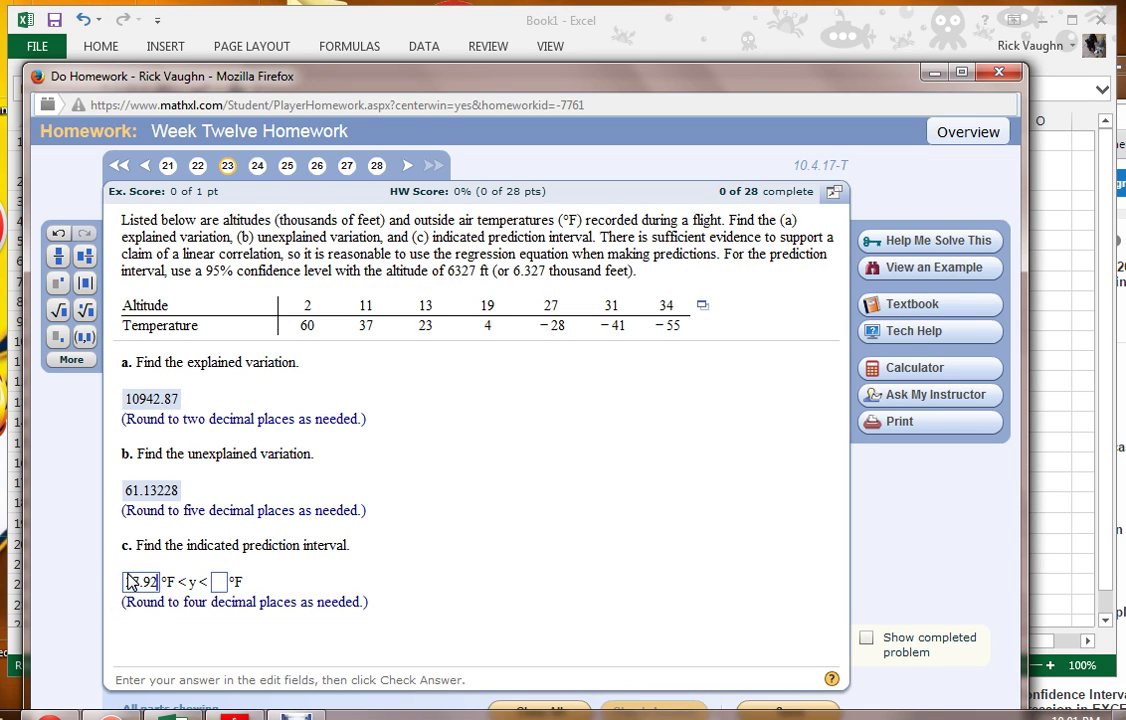
Step: Consult the upper limit in Excel and enter 58.8614 as the upper bound of part c's prediction interval in Firefox
{"action": "left_click", "coordinate": [233, 582]}
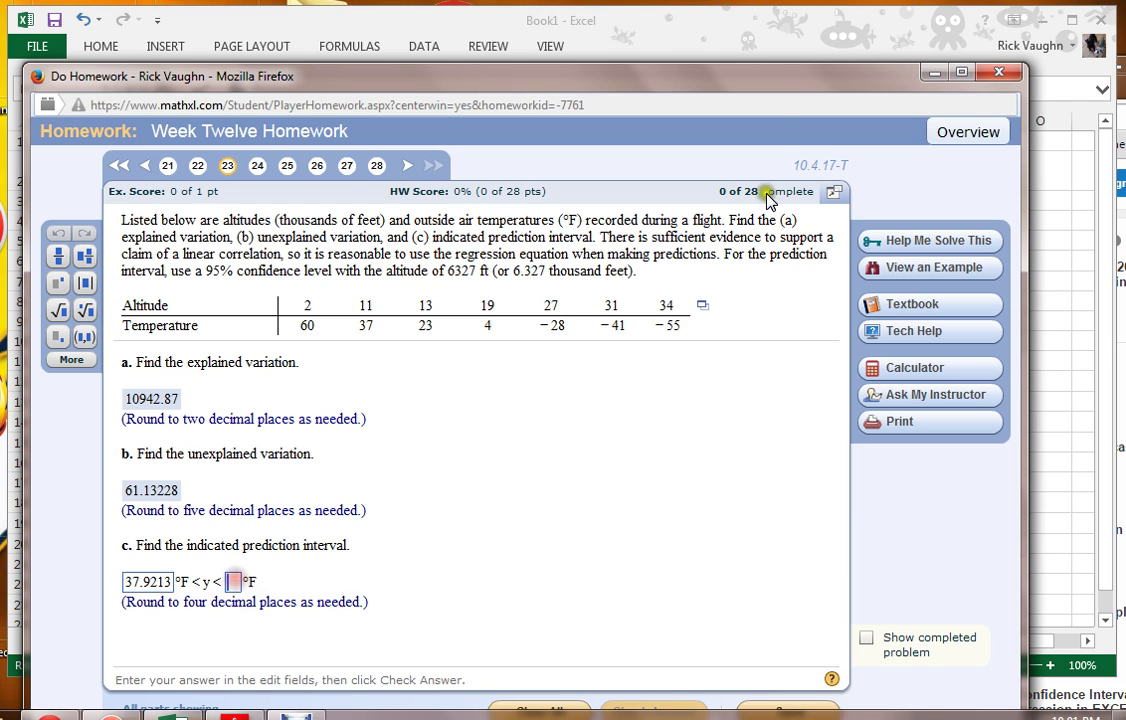
{"action": "left_click", "coordinate": [826, 58]}
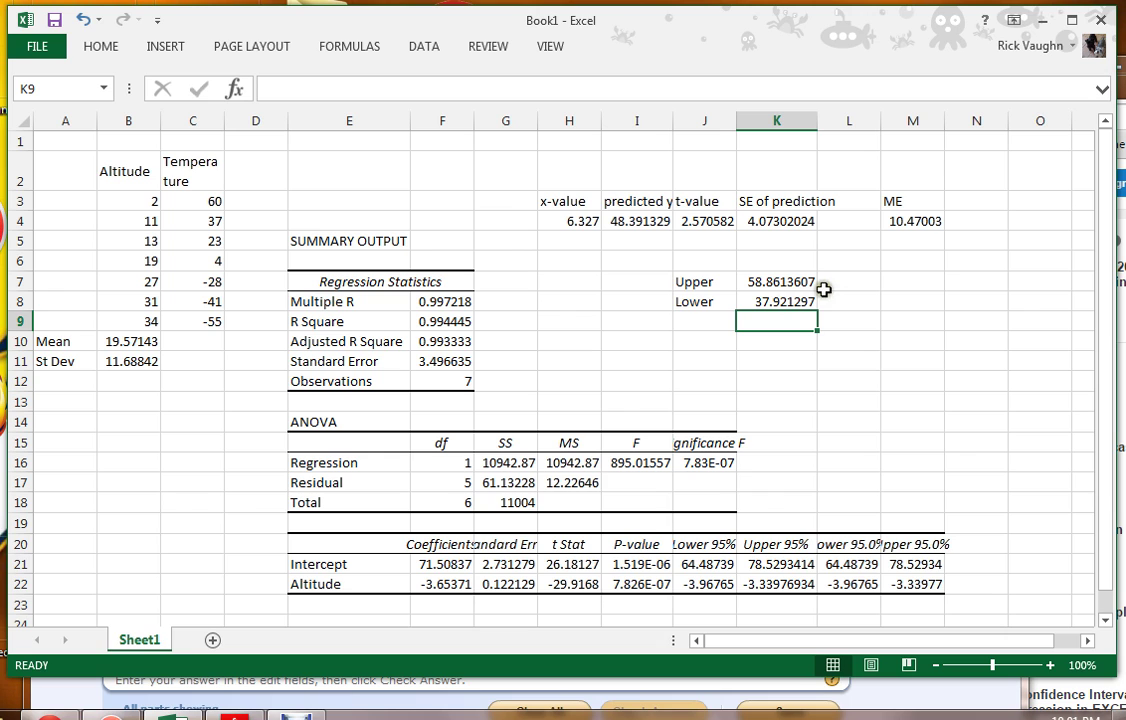
{"action": "left_click", "coordinate": [377, 686]}
{"action": "left_click", "coordinate": [236, 586]}
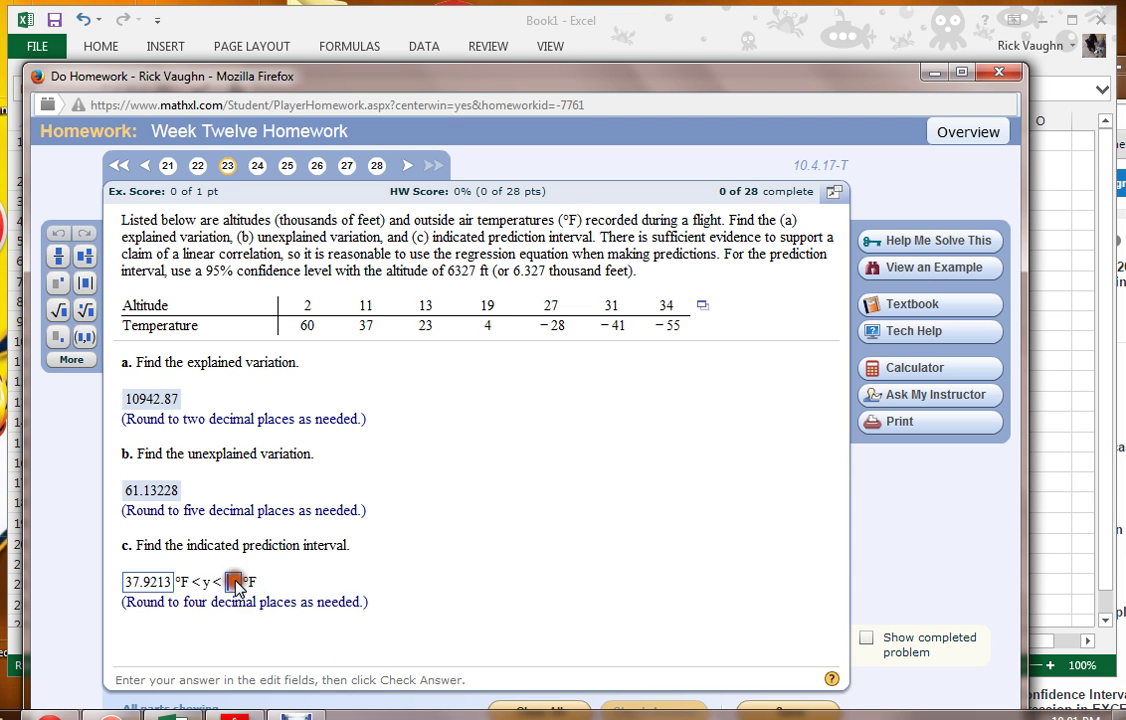
{"action": "type", "text": "58.8614"}
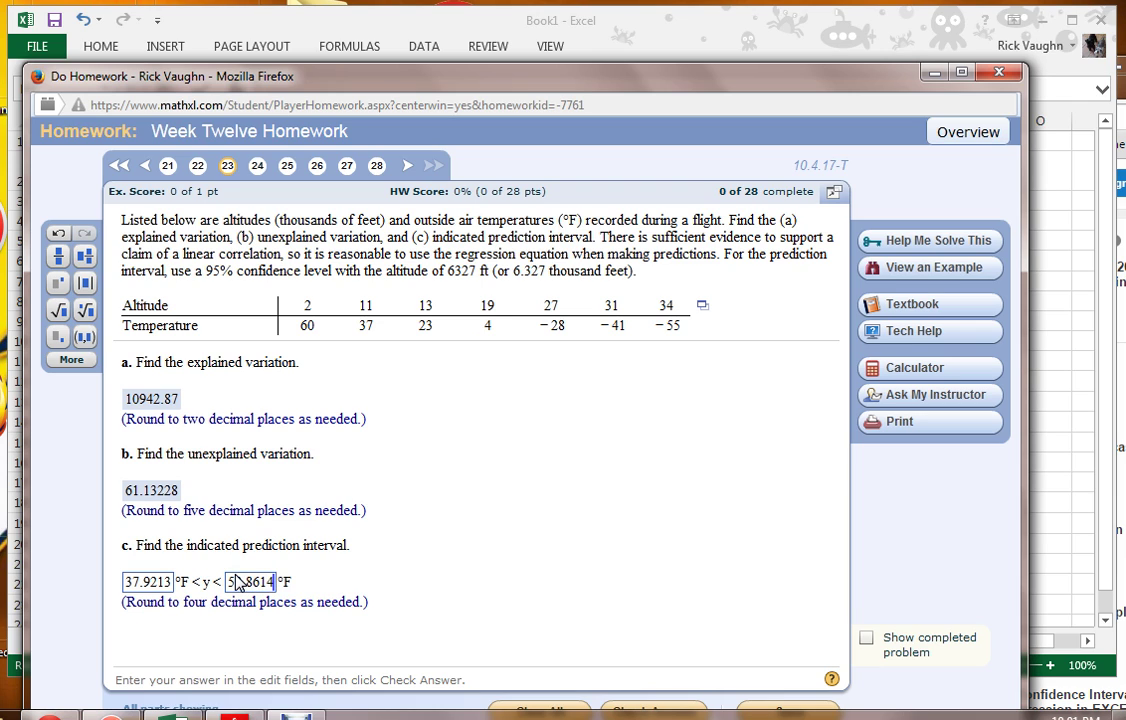
Step: Submit the completed homework answer for checking and dismiss the feedback message
{"action": "left_click", "coordinate": [613, 590]}
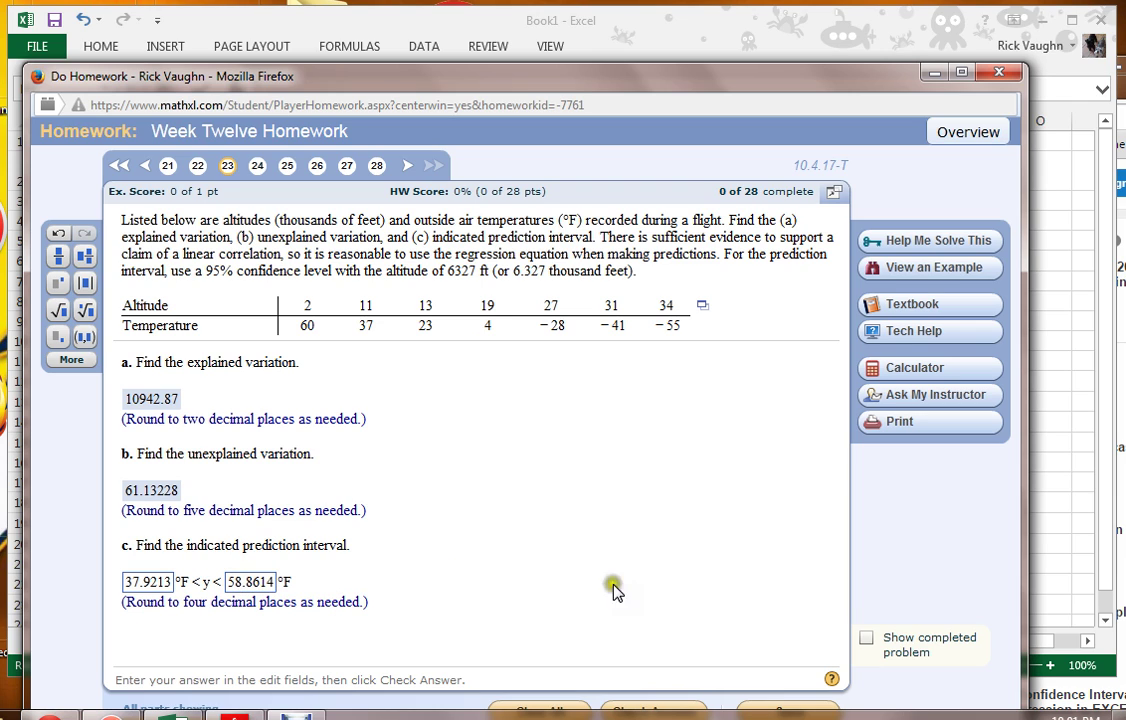
{"action": "left_click", "coordinate": [645, 705]}
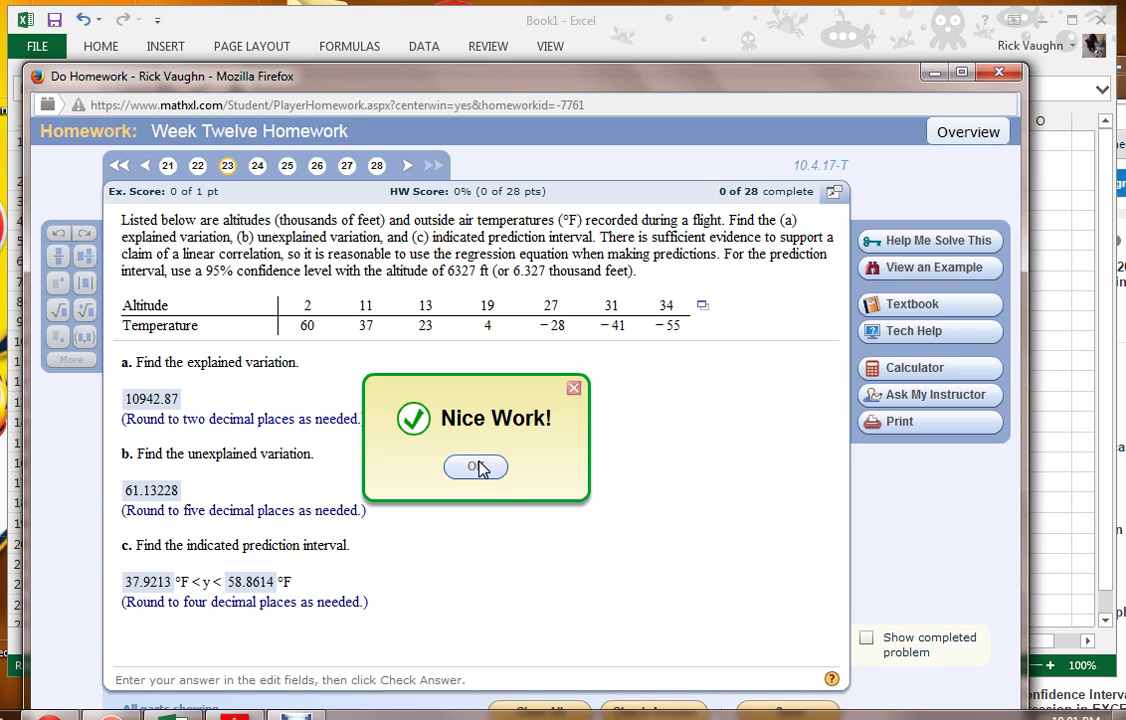
{"action": "left_click", "coordinate": [477, 467]}
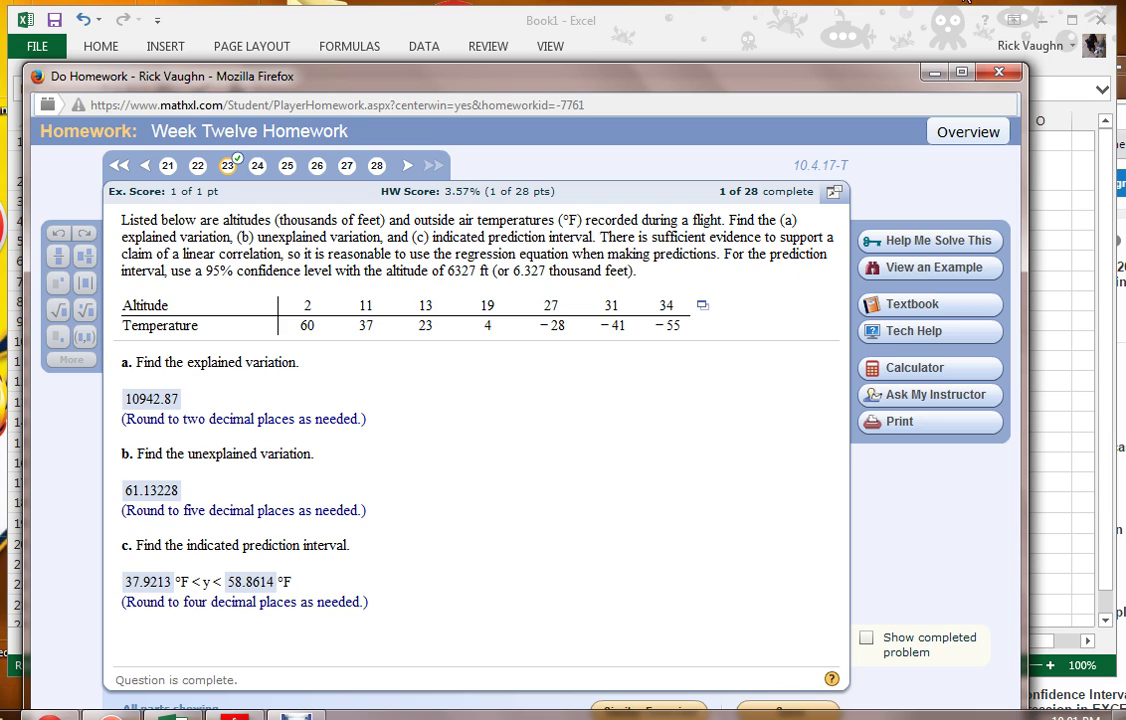
Step: Return to the Excel workbook and review the SE of prediction formula in K4
{"action": "left_click", "coordinate": [683, 20]}
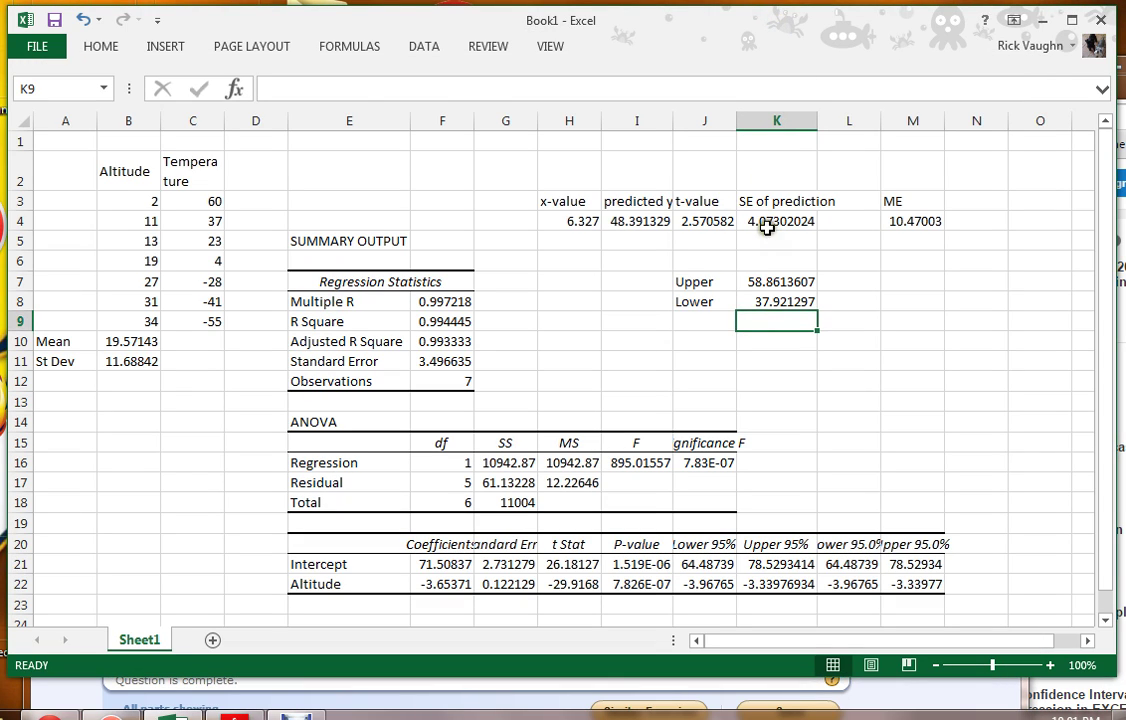
{"action": "left_click", "coordinate": [766, 226]}
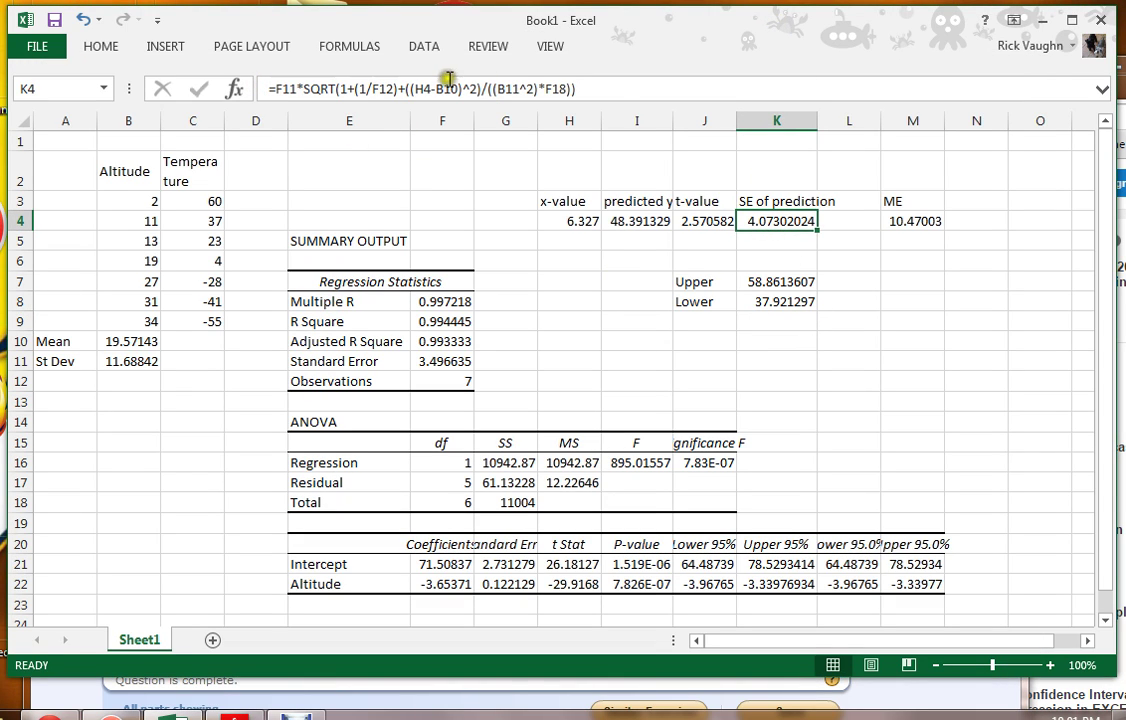